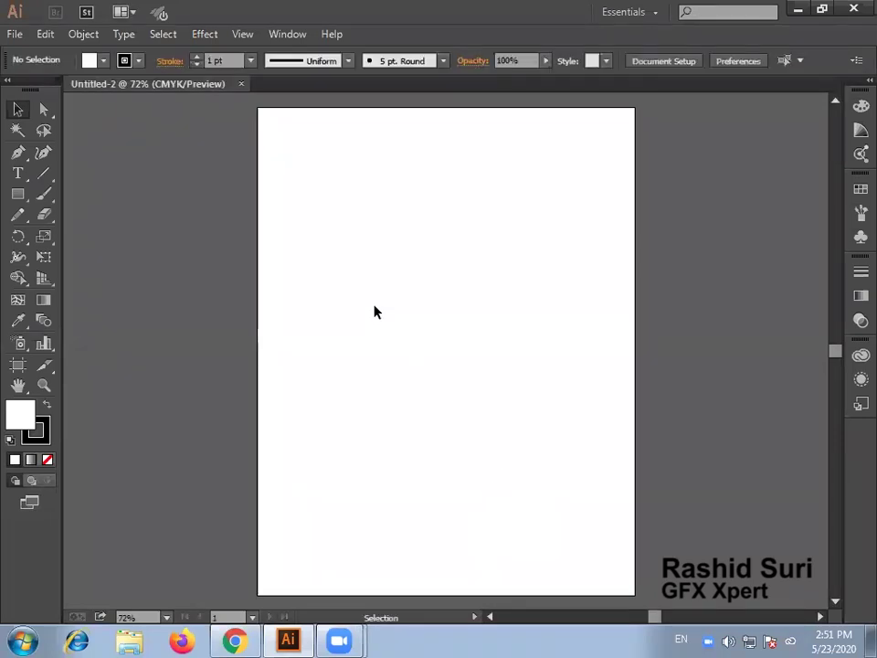
pyautogui.keyDown('ctrl'); pyautogui.click(343, 190); pyautogui.keyUp('ctrl')
pyautogui.moveTo(464, 323); pyautogui.dragTo(300, 242)
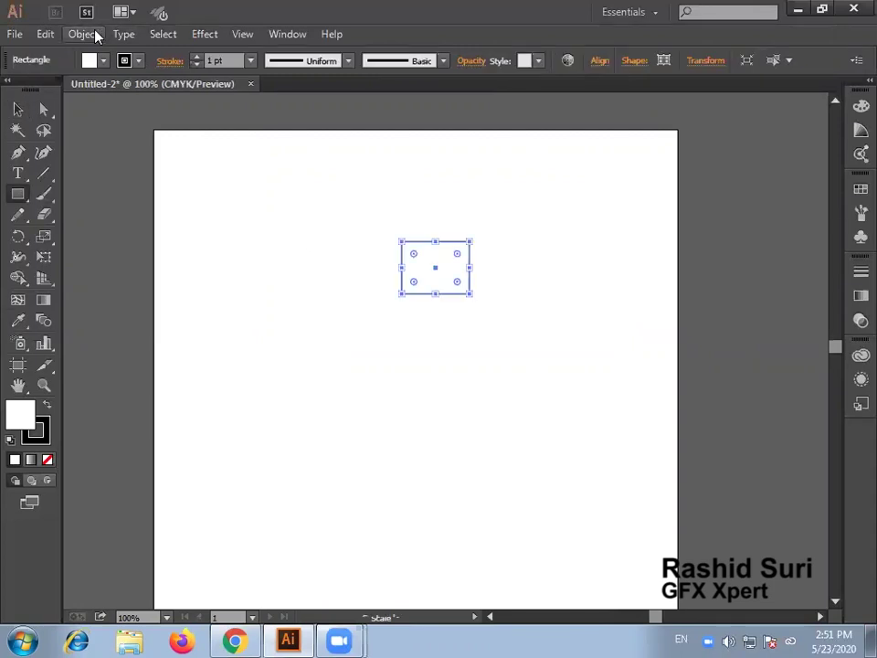
pyautogui.click(90, 34)
pyautogui.moveTo(169, 37)
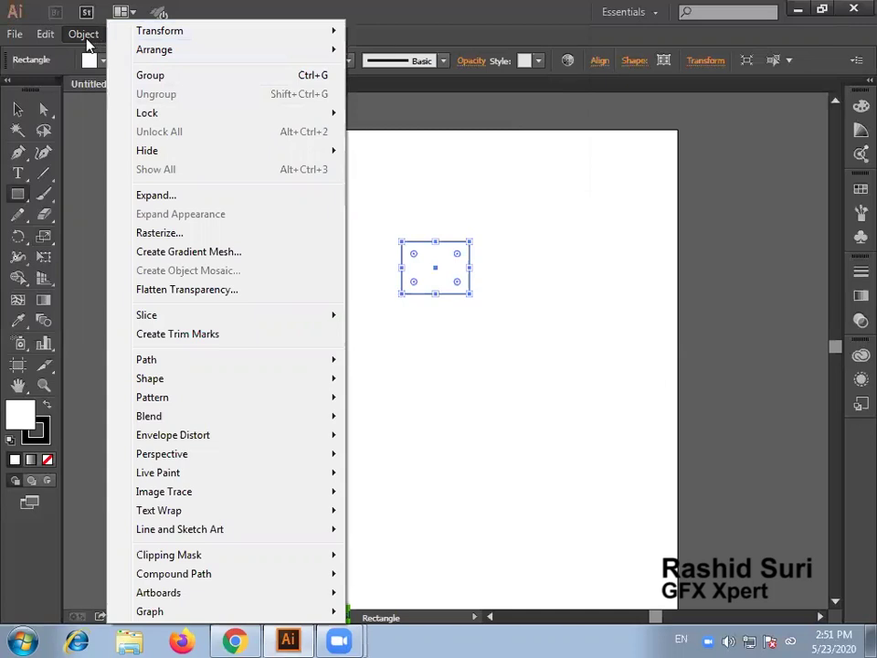
pyautogui.click(89, 37)
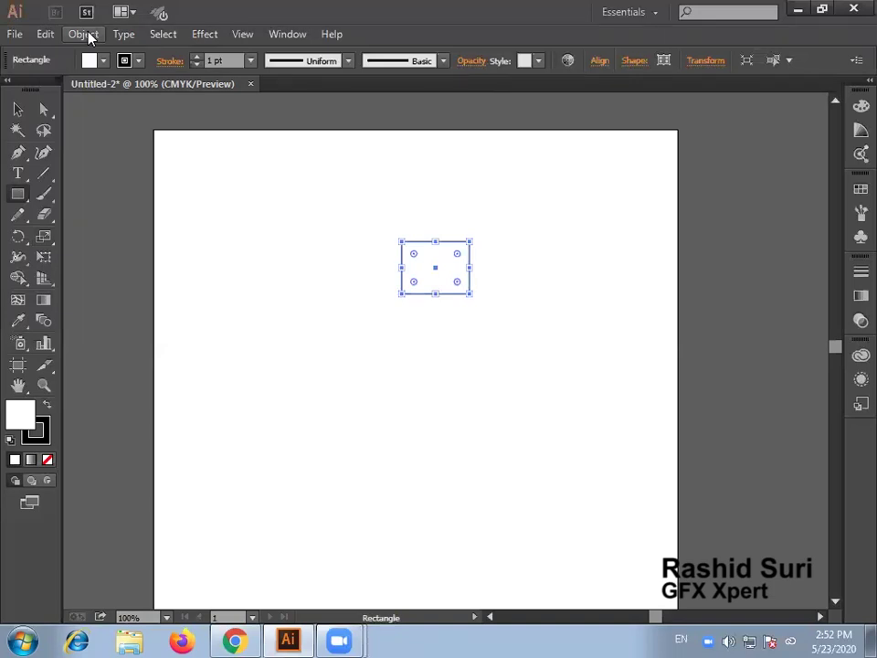
pyautogui.click(19, 111)
pyautogui.moveTo(439, 276); pyautogui.dragTo(729, 289)
pyautogui.press('Delete')
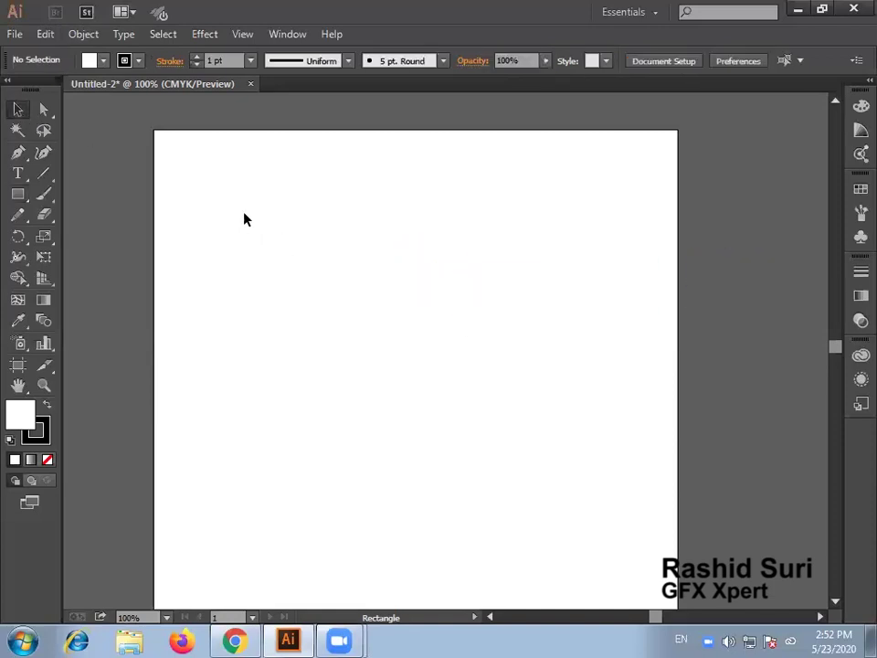
# - Draw a small circle in the upper middle of the artboard with the Ellipse tool and fill it with the cyan swatch
pyautogui.moveTo(18, 194); pyautogui.dragTo(80, 239)
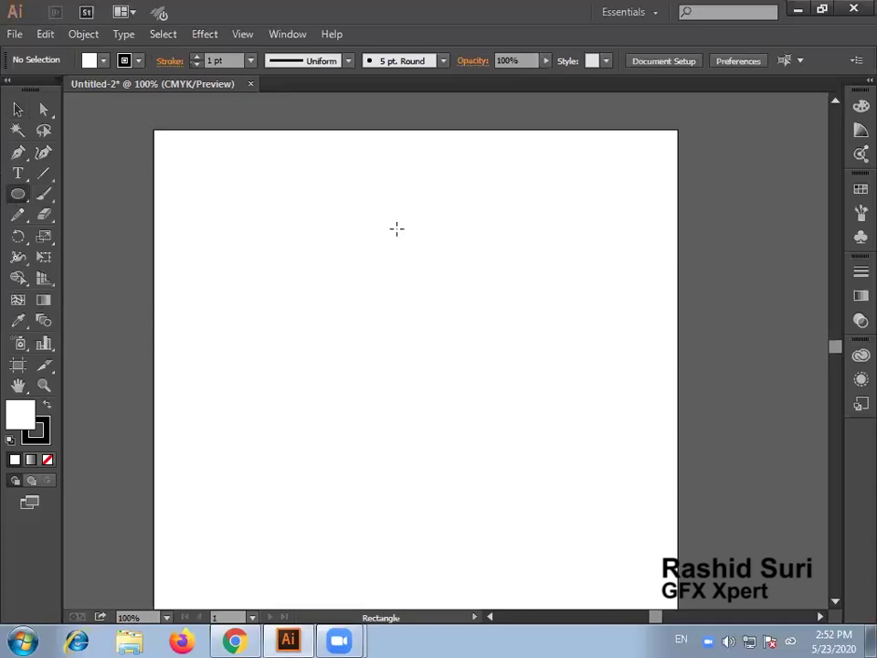
pyautogui.moveTo(402, 216); pyautogui.dragTo(416, 226)
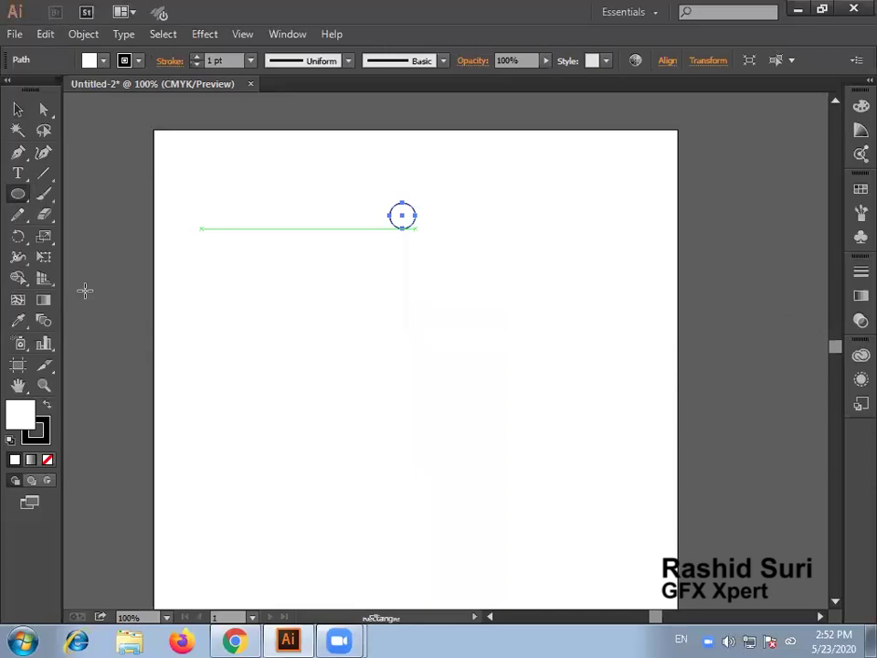
pyautogui.click(858, 189)
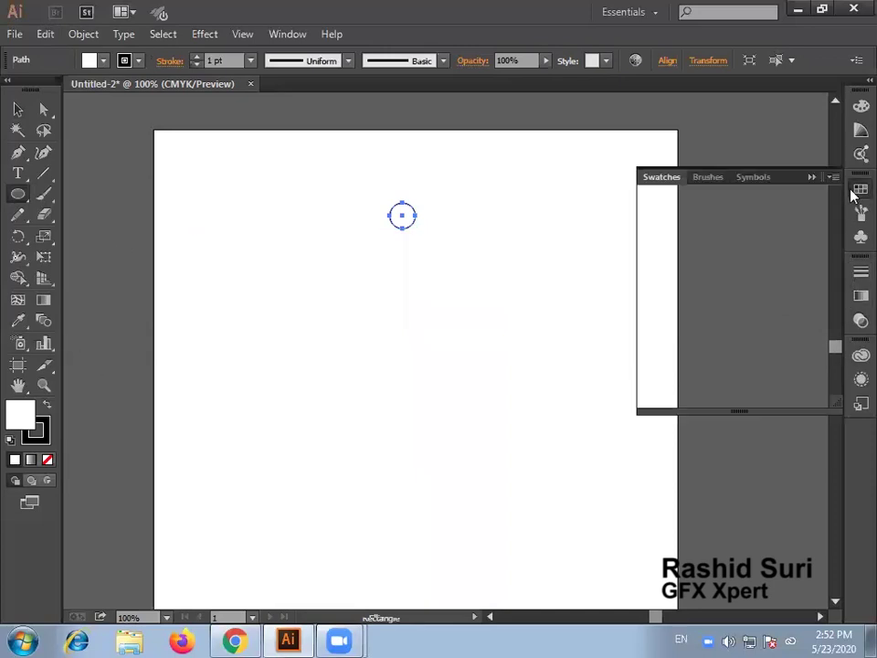
pyautogui.click(731, 227)
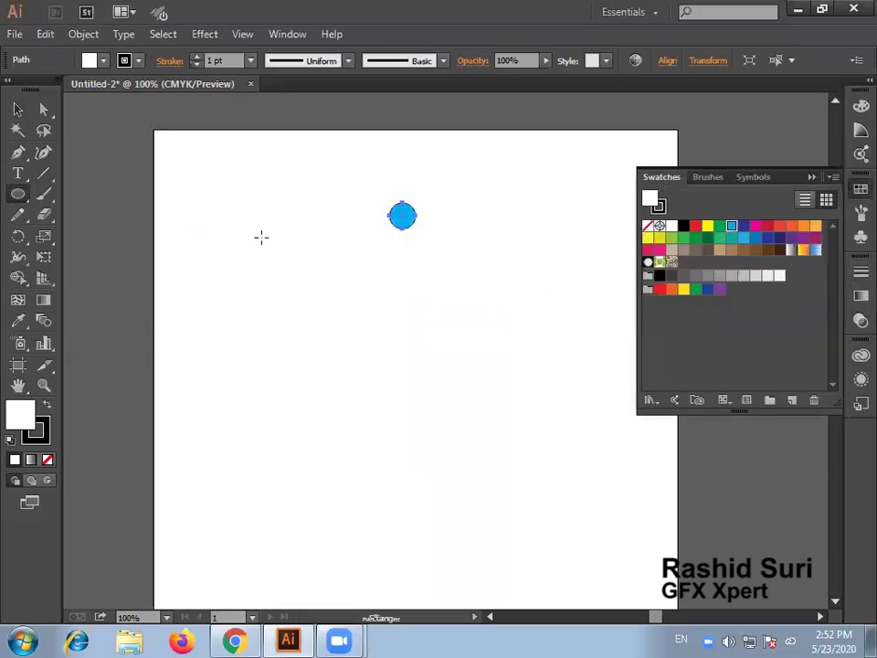
pyautogui.click(813, 177)
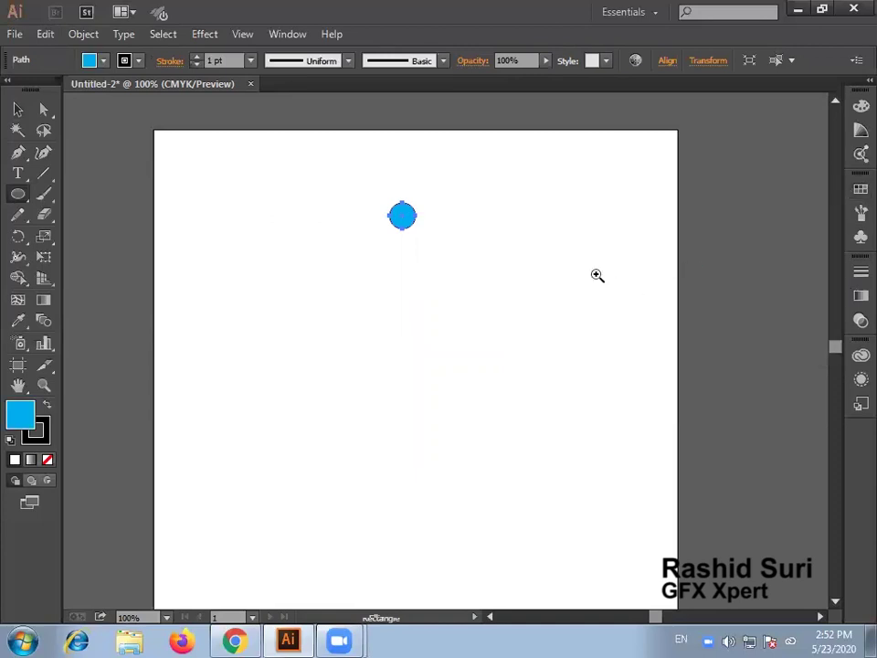
# - Duplicate the circle to its right and repeat the transformation to build a row of eight evenly spaced circles
pyautogui.keyDown('ctrl'); pyautogui.click(550, 249); pyautogui.keyUp('ctrl')
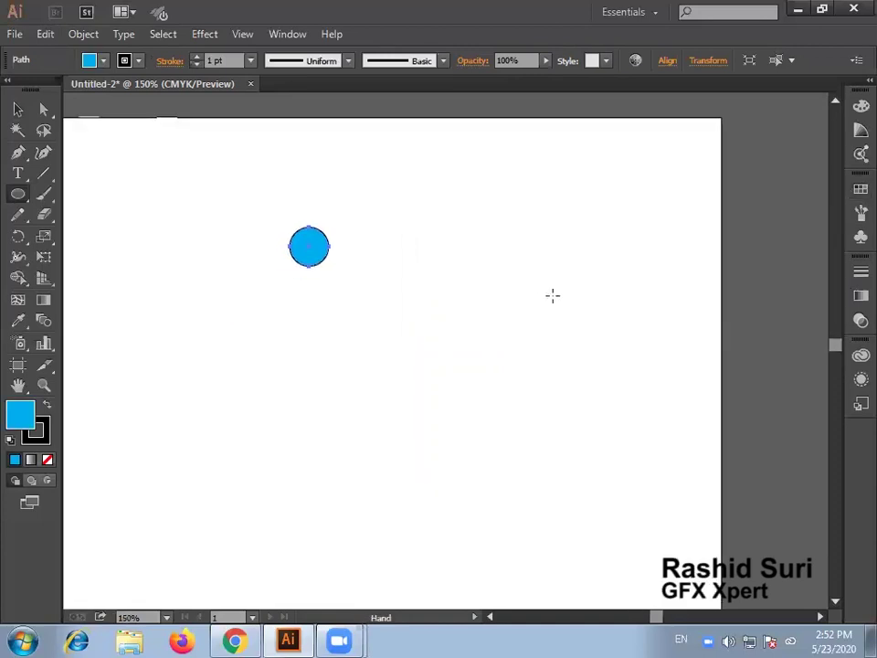
pyautogui.click(17, 110)
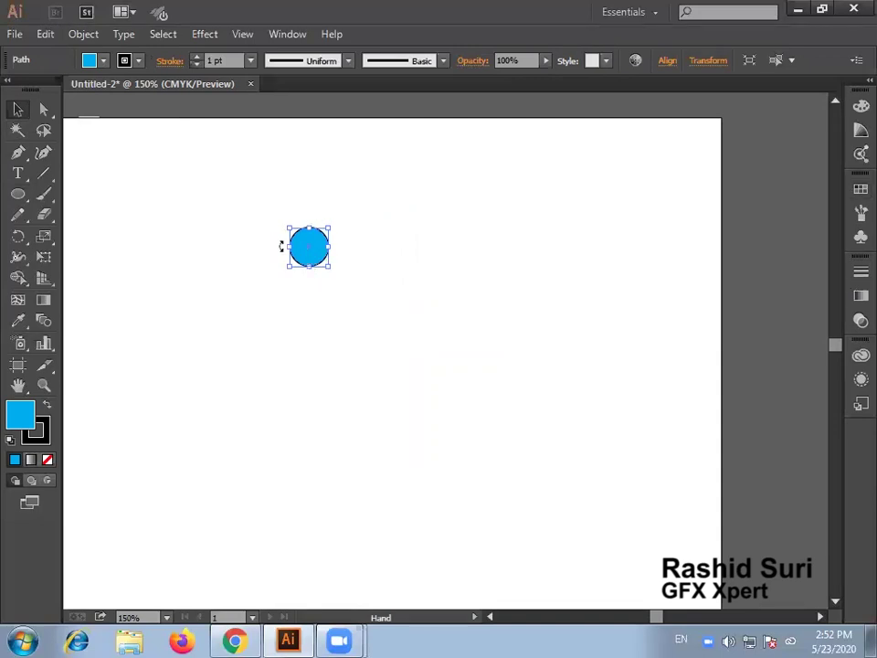
pyautogui.moveTo(319, 249); pyautogui.dragTo(363, 254)
pyautogui.click(382, 351)
pyautogui.hotkey('ctrl', 'd')
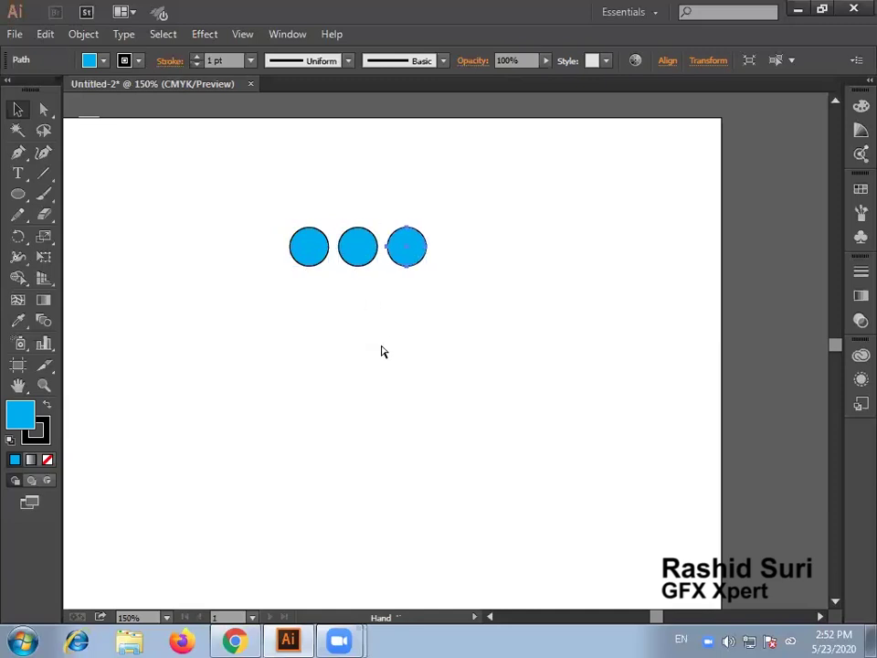
pyautogui.hotkey('ctrl', 'd')
pyautogui.hotkey('ctrl', 'd')
pyautogui.hotkey('ctrl', 'd')
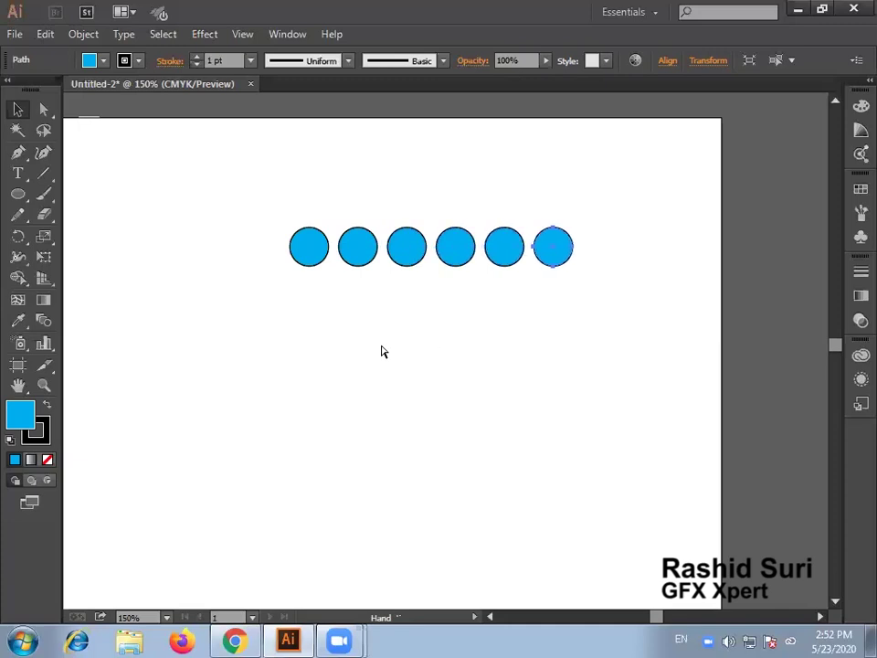
pyautogui.hotkey('ctrl', 'd')
pyautogui.hotkey('ctrl', 'd')
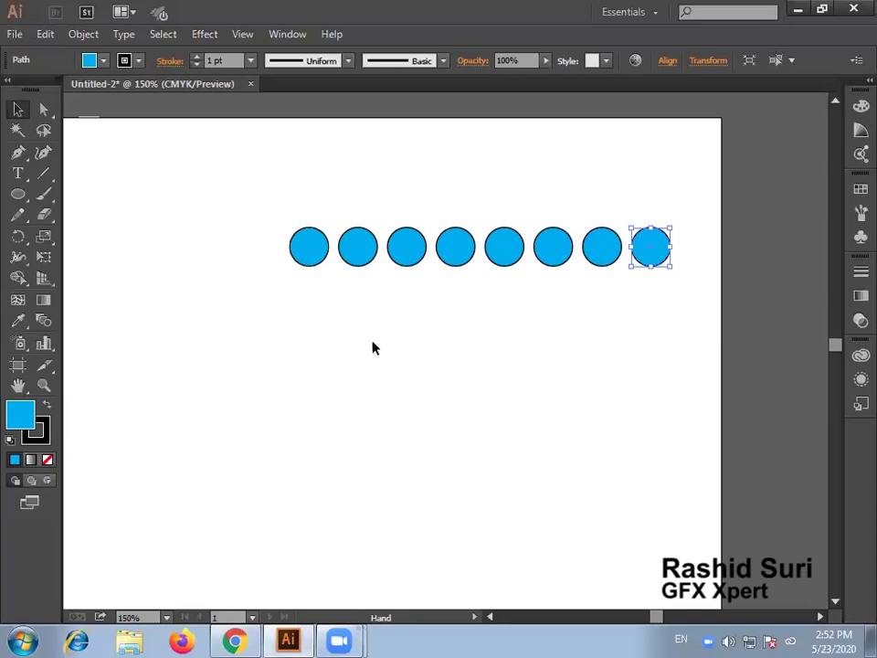
pyautogui.moveTo(268, 226); pyautogui.dragTo(689, 313)
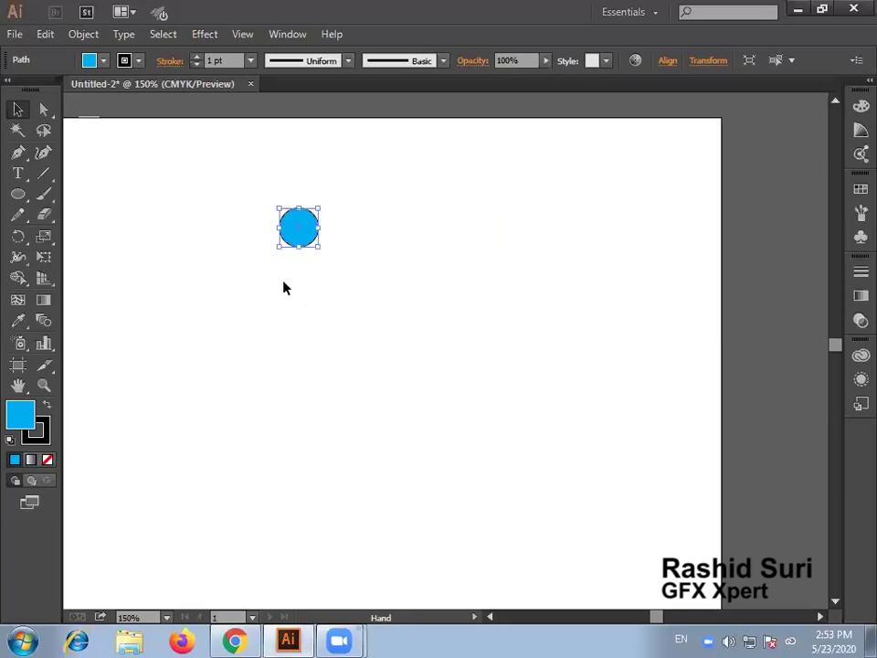
# - Open the Move transformation for the circle and set it to 0.5 in horizontally and 0 in vertically
pyautogui.click(80, 35)
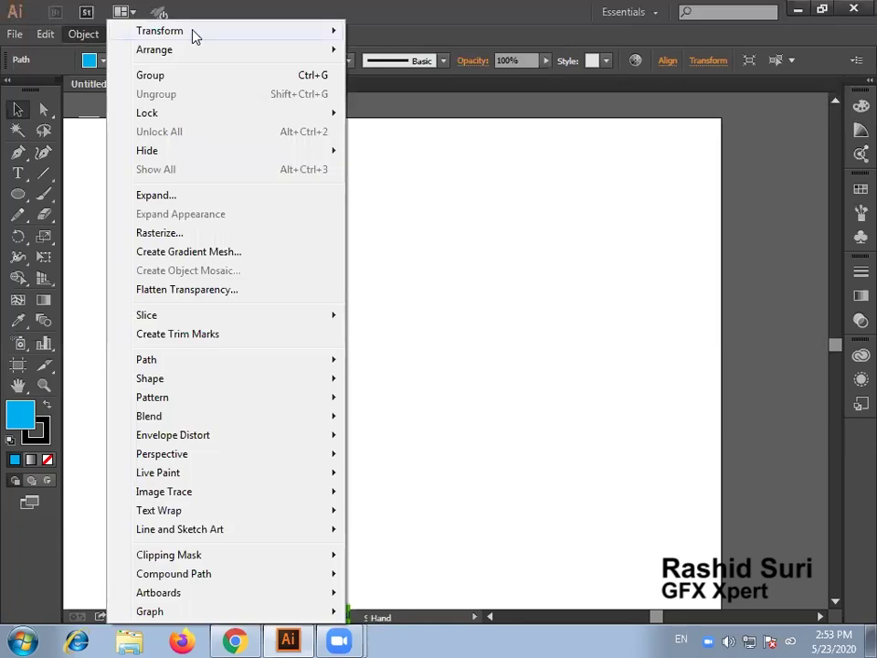
pyautogui.moveTo(195, 33)
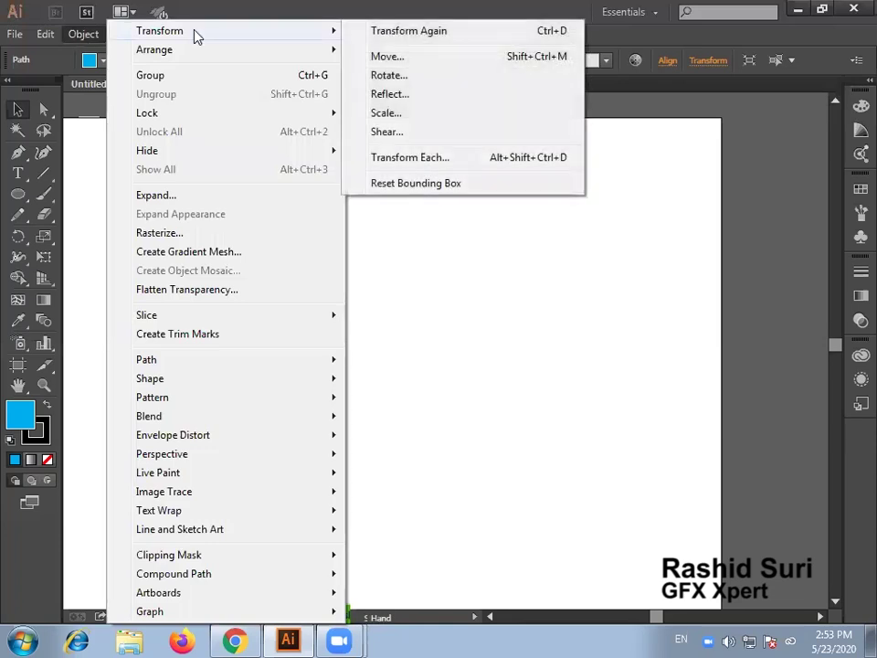
pyautogui.click(388, 57)
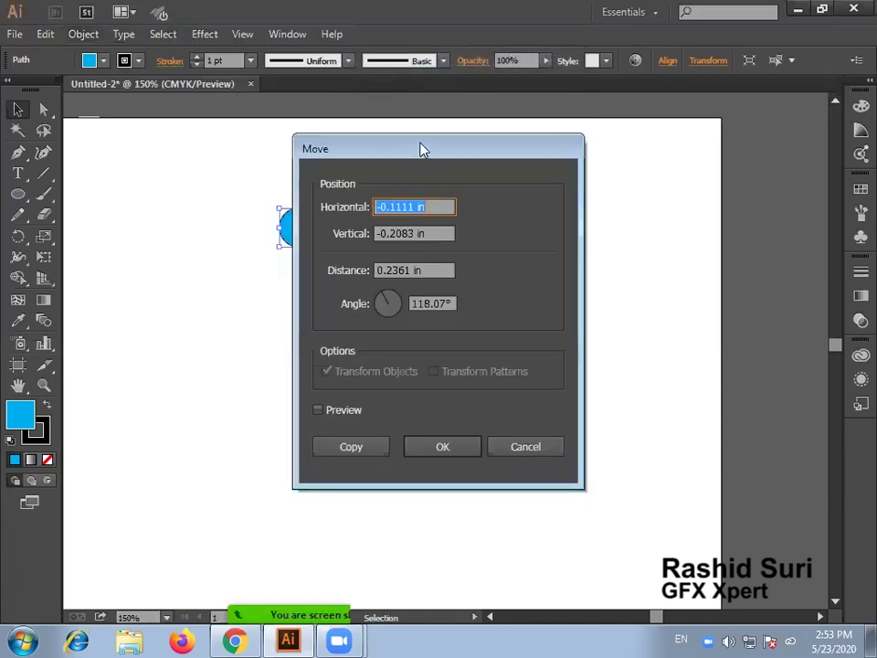
pyautogui.moveTo(421, 147); pyautogui.dragTo(584, 185)
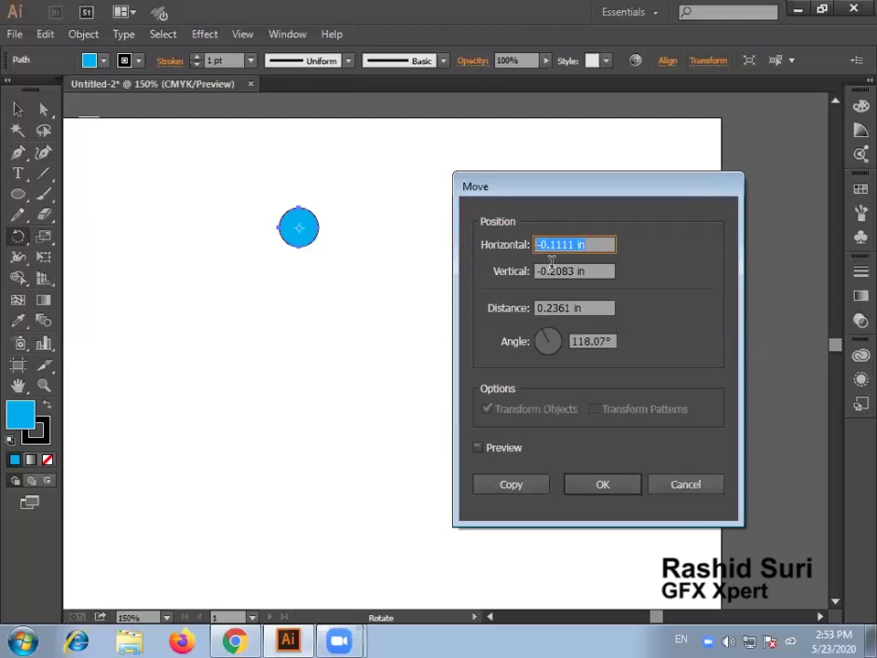
pyautogui.write('0.5')
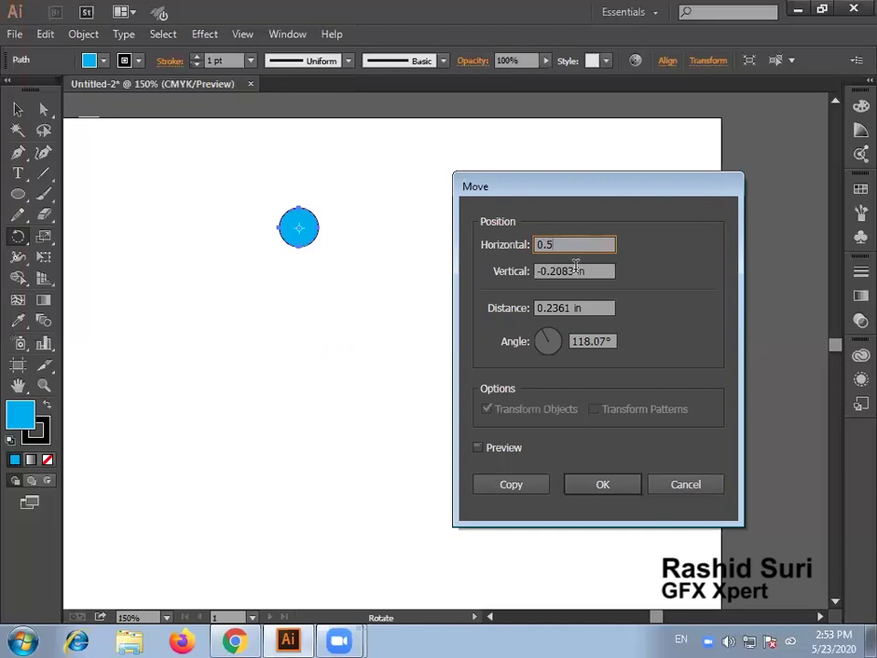
pyautogui.press('Tab')
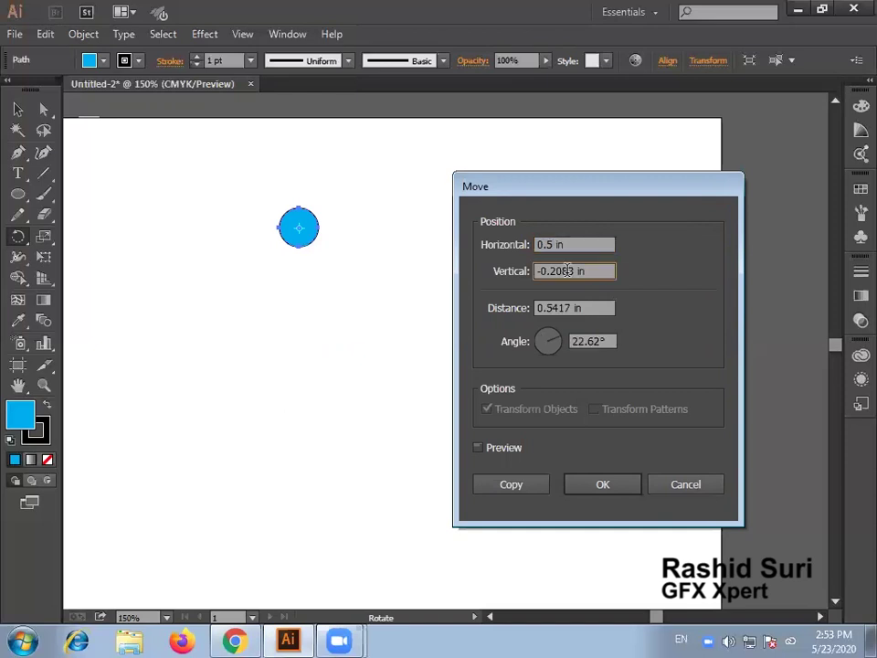
pyautogui.write('-00')
pyautogui.press('BackSpace')
pyautogui.press('BackSpace')
# - Switch the Move preview on and off to compare the circle's original and shifted positions
pyautogui.click(499, 451)
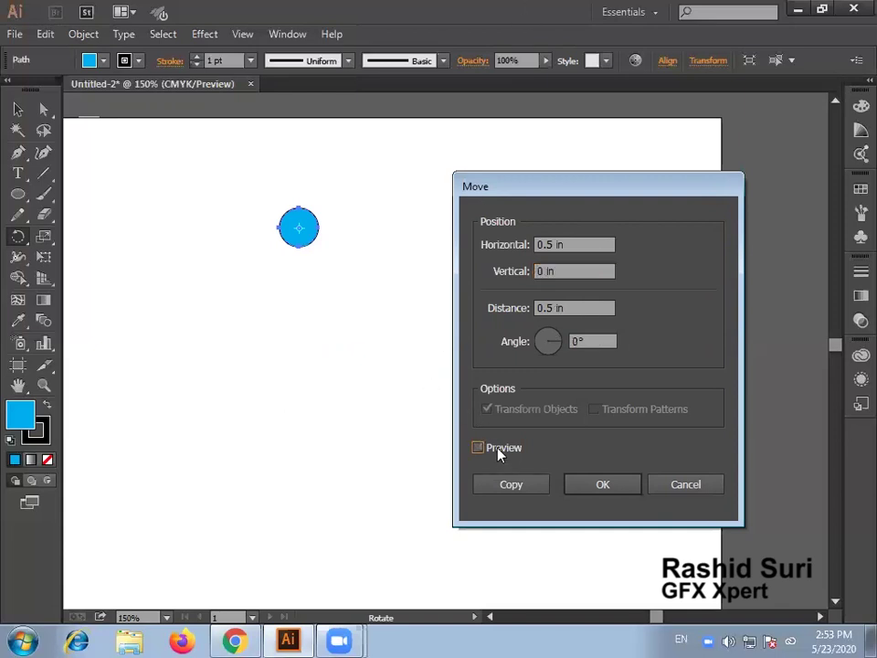
pyautogui.click(499, 455)
pyautogui.click(499, 452)
pyautogui.click(499, 451)
pyautogui.click(498, 451)
pyautogui.click(499, 452)
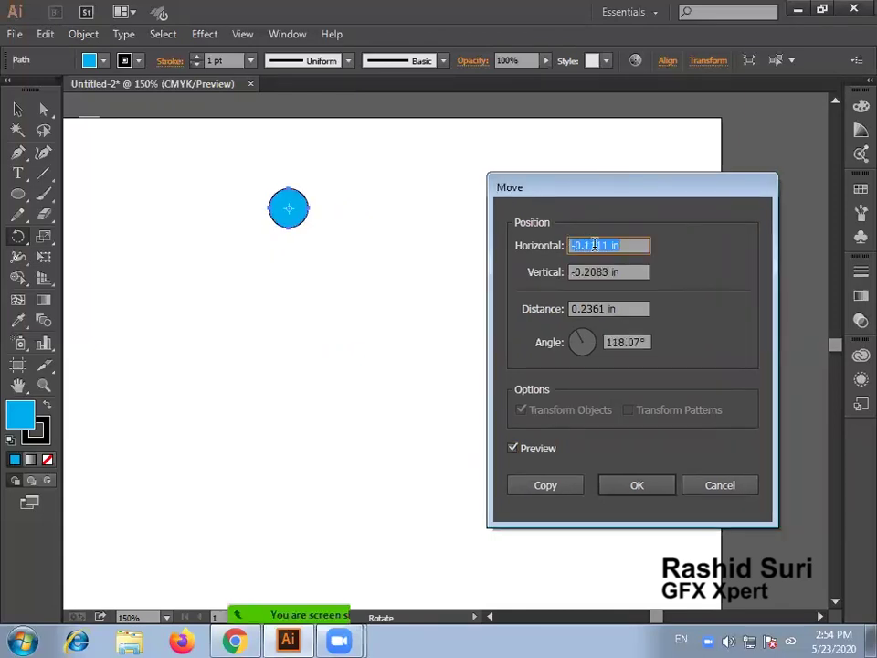
# - Set the move to -0.5 in horizontally and 0 in vertically, and compare the circle's position with and without preview
pyautogui.write('-')
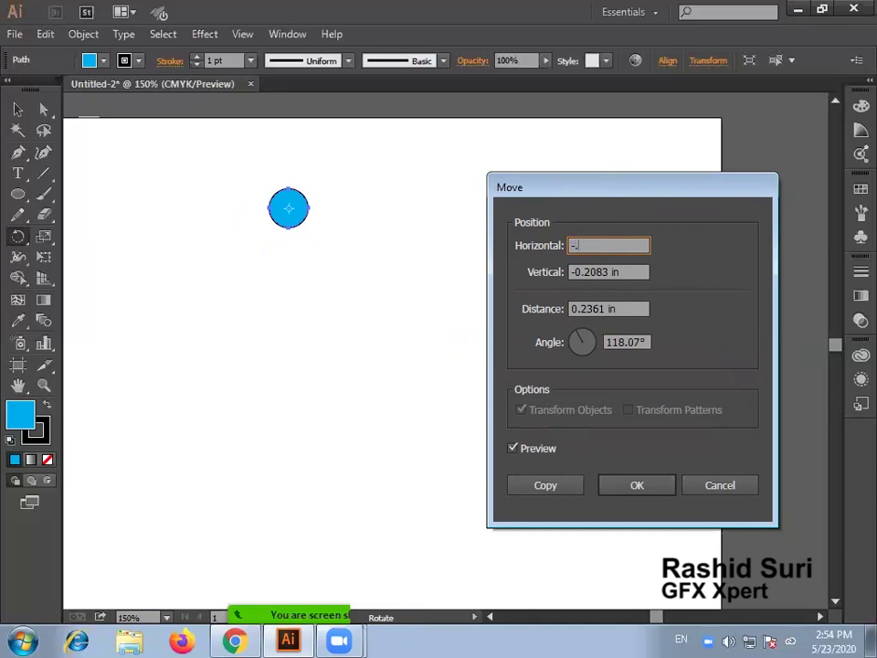
pyautogui.write('.5')
pyautogui.press('Tab')
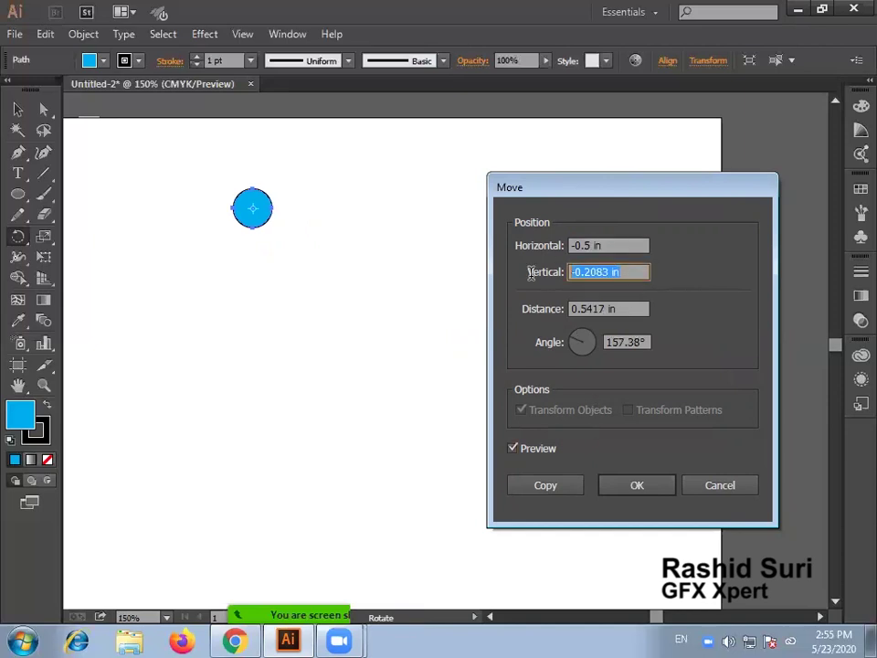
pyautogui.write('0')
pyautogui.click(535, 454)
pyautogui.click(536, 454)
pyautogui.click(535, 454)
pyautogui.click(536, 454)
pyautogui.click(536, 454)
pyautogui.click(535, 455)
pyautogui.click(536, 454)
pyautogui.click(535, 455)
# - Change the horizontal move distance to 0.5 in and refresh the preview of the circle's position
pyautogui.moveTo(574, 245); pyautogui.dragTo(570, 245)
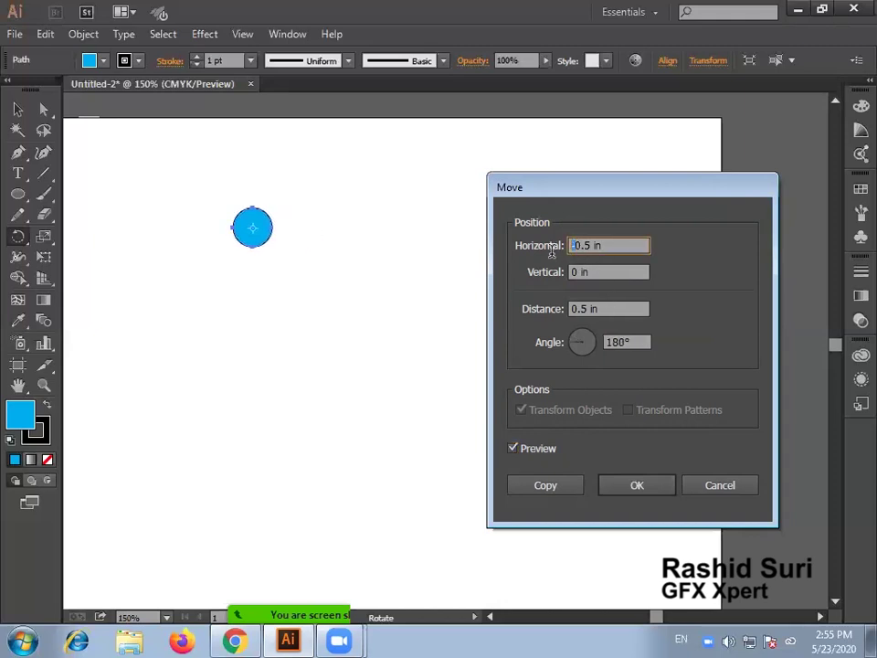
pyautogui.press('BackSpace')
pyautogui.click(547, 450)
pyautogui.click(548, 450)
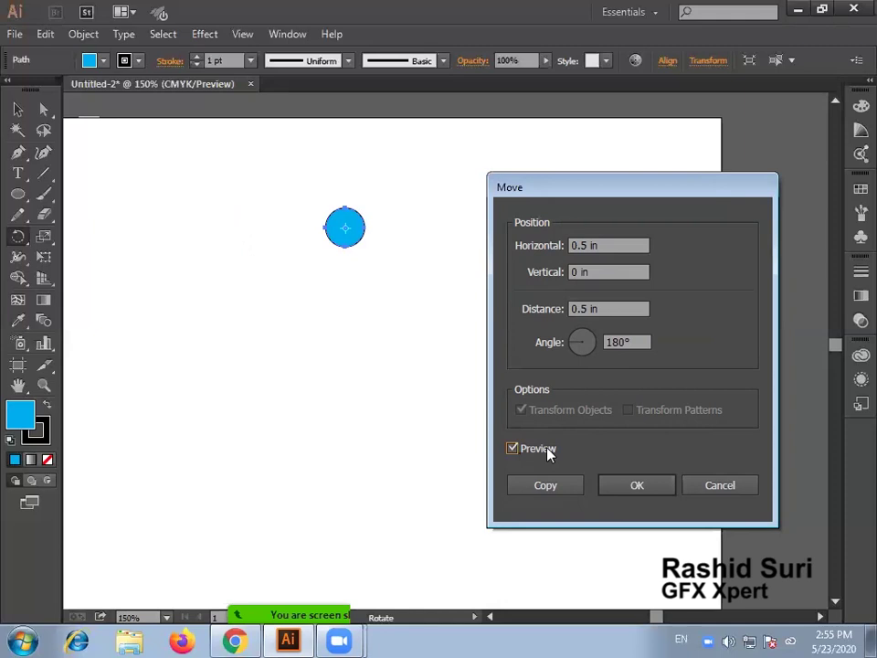
# - Set the move to 0 in horizontally and 0.5 in vertically, and toggle the preview to compare the circle's positions
pyautogui.click(630, 239)
pyautogui.write('0')
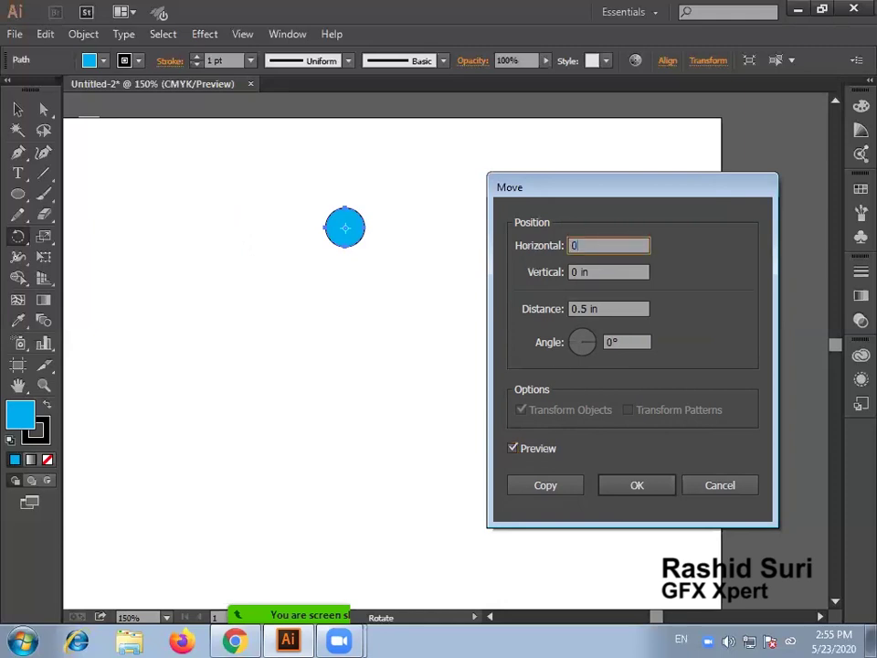
pyautogui.click(599, 270)
pyautogui.write('0.5')
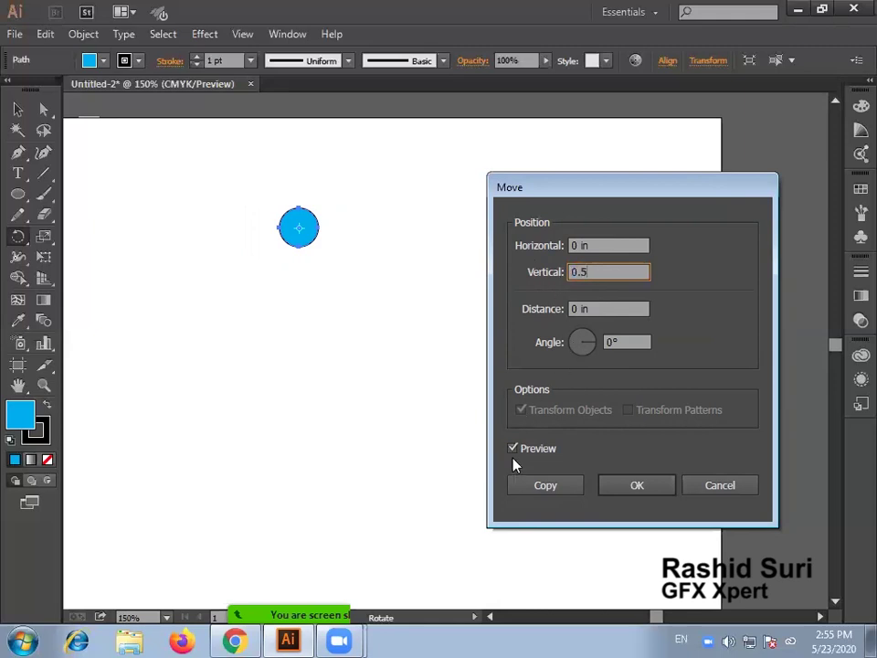
pyautogui.click(535, 454)
pyautogui.click(535, 454)
pyautogui.click(535, 454)
pyautogui.click(535, 454)
pyautogui.click(536, 454)
pyautogui.click(535, 454)
pyautogui.click(535, 454)
pyautogui.click(536, 455)
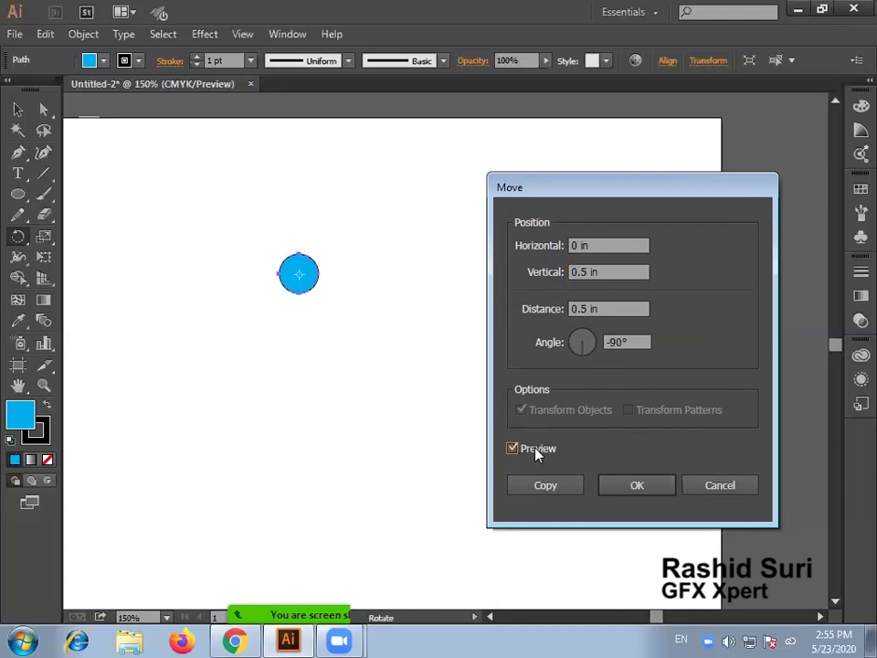
pyautogui.click(535, 454)
pyautogui.click(535, 454)
# - Set the vertical distance to 0 and the horizontal distance to 0.5 in, and apply the move to the circle
pyautogui.click(618, 271)
pyautogui.write('0')
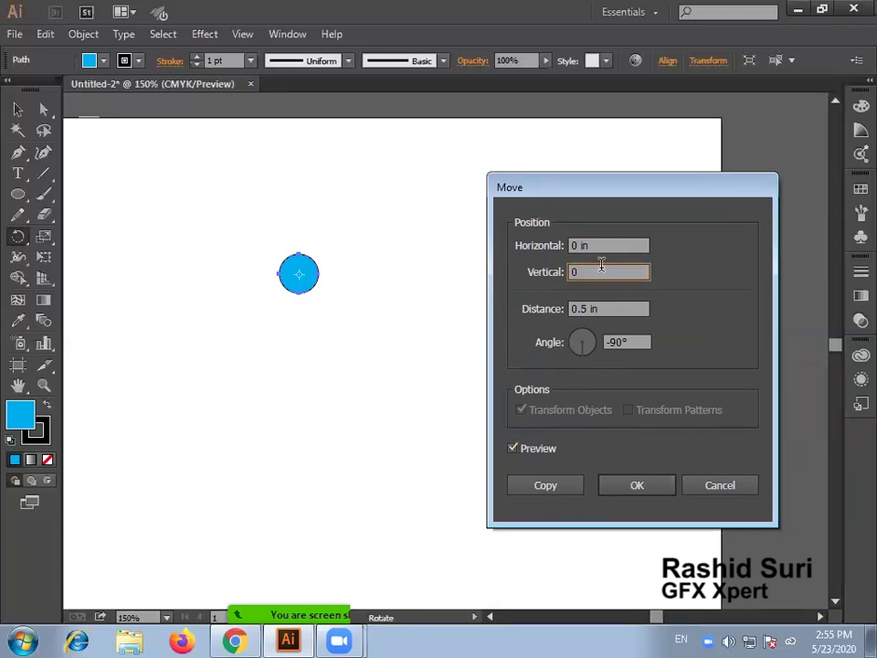
pyautogui.click(595, 246)
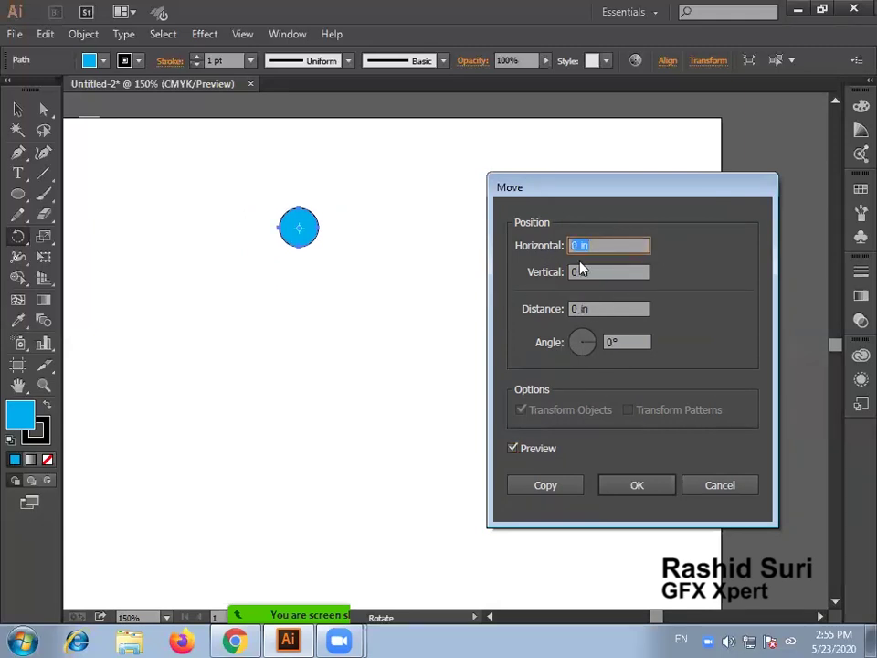
pyautogui.write('.5')
pyautogui.click(637, 492)
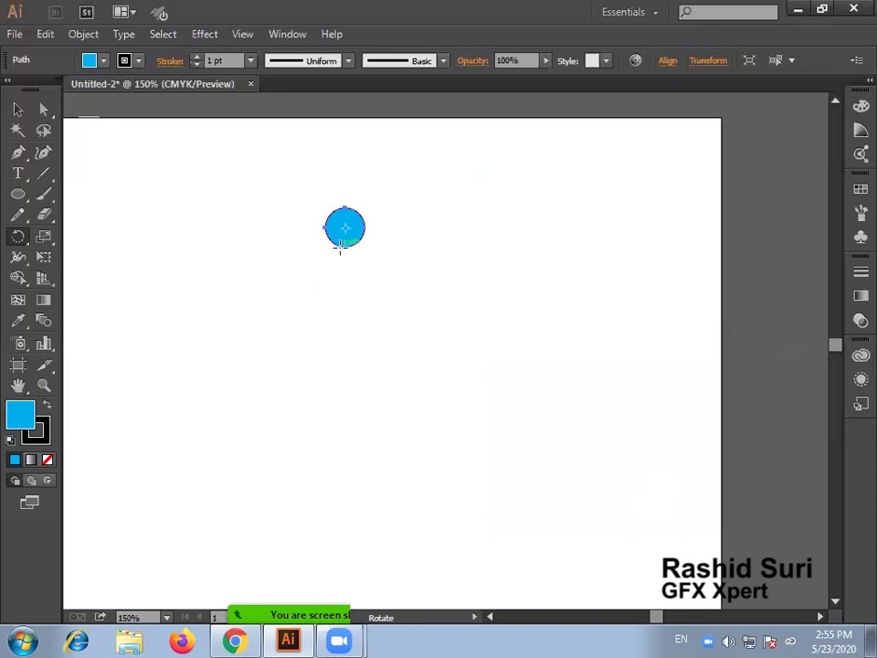
# - Repeat the last move on the circle with Transform Again
pyautogui.click(91, 37)
pyautogui.moveTo(161, 35)
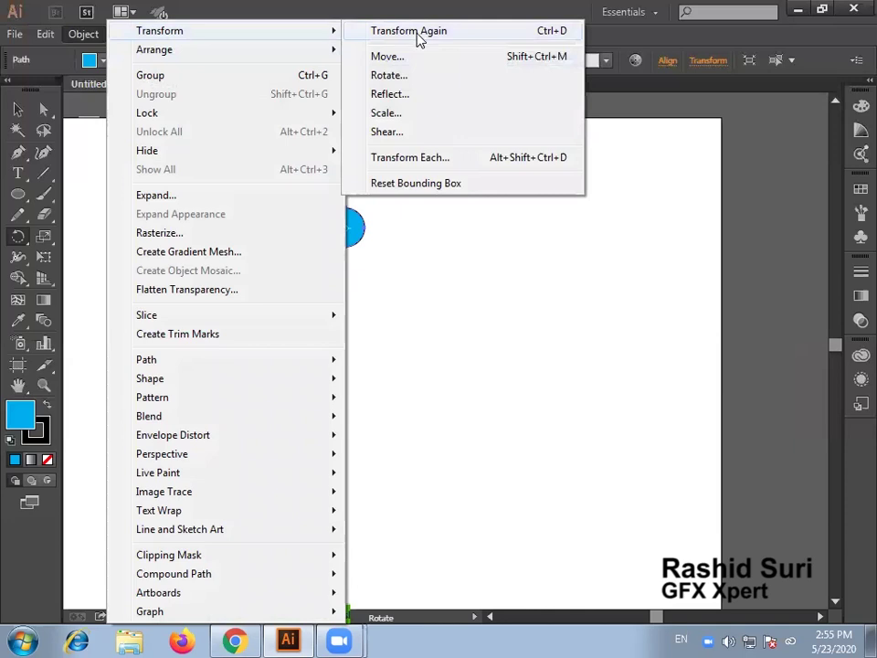
pyautogui.click(420, 35)
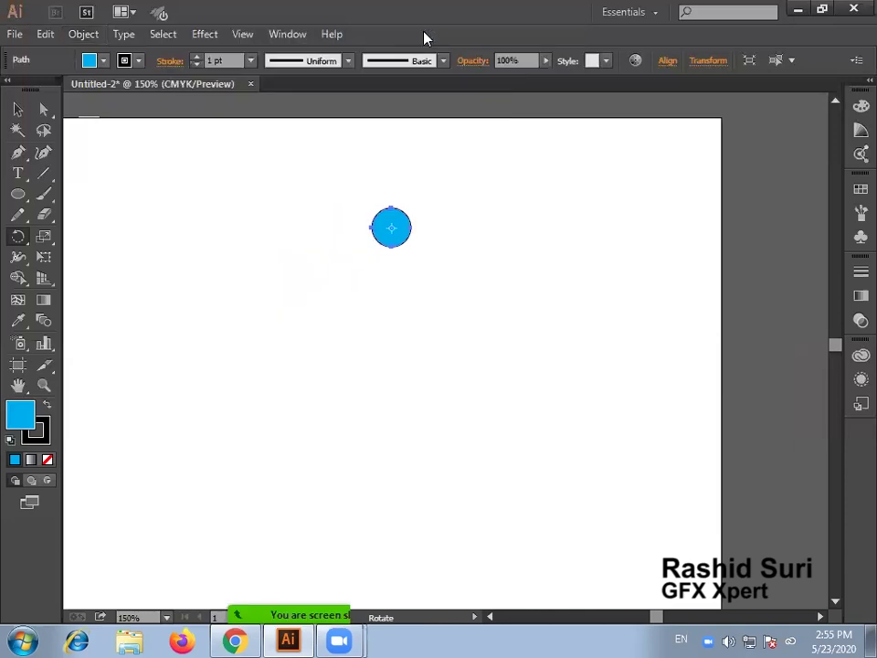
# - Repeat the horizontal move on the circle twice more with Transform Again, and undo the last three moves
pyautogui.hotkey('ctrl', 'd')
pyautogui.hotkey('ctrl', 'd')
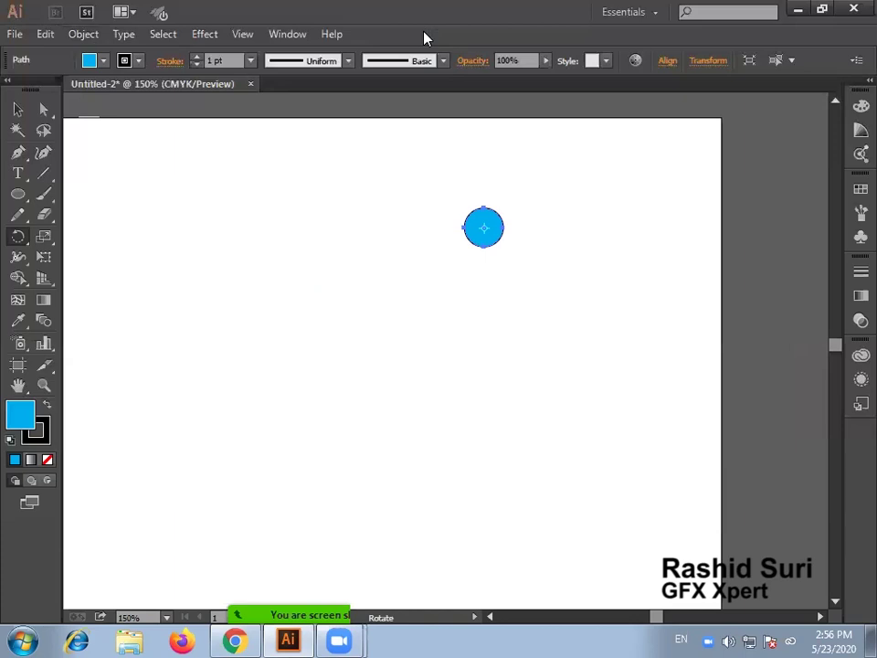
pyautogui.hotkey('ctrl', 'z')
pyautogui.hotkey('ctrl', 'z')
pyautogui.hotkey('ctrl', 'z')
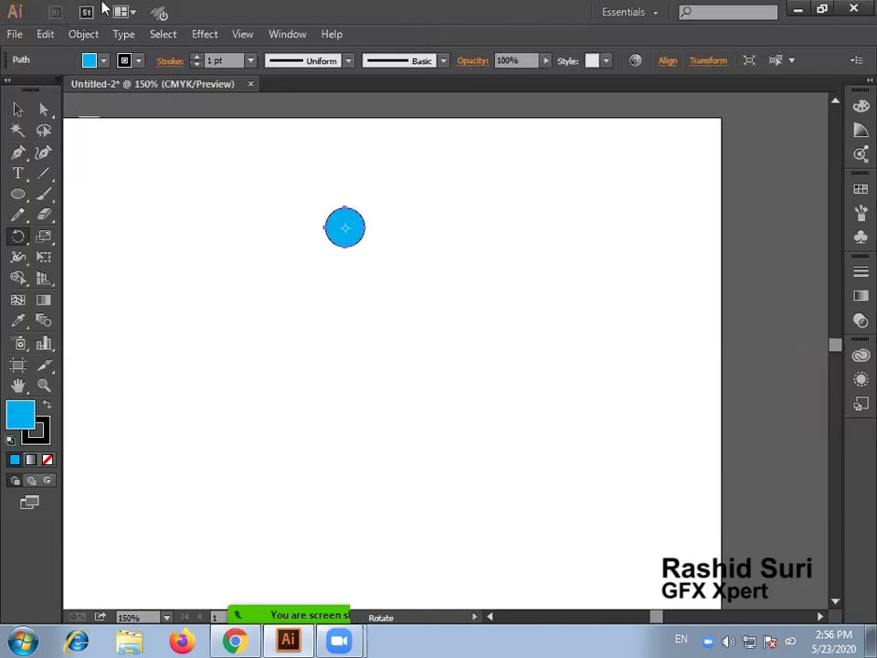
# - Create a copy of the circle moved 0.5 in horizontally and 0 in vertically
pyautogui.click(100, 37)
pyautogui.moveTo(182, 34)
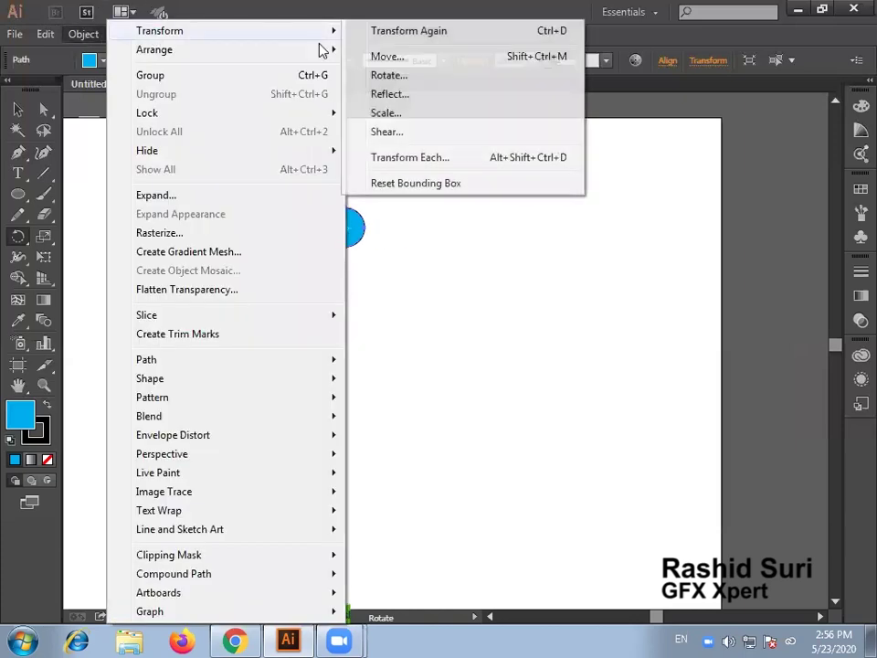
pyautogui.click(419, 59)
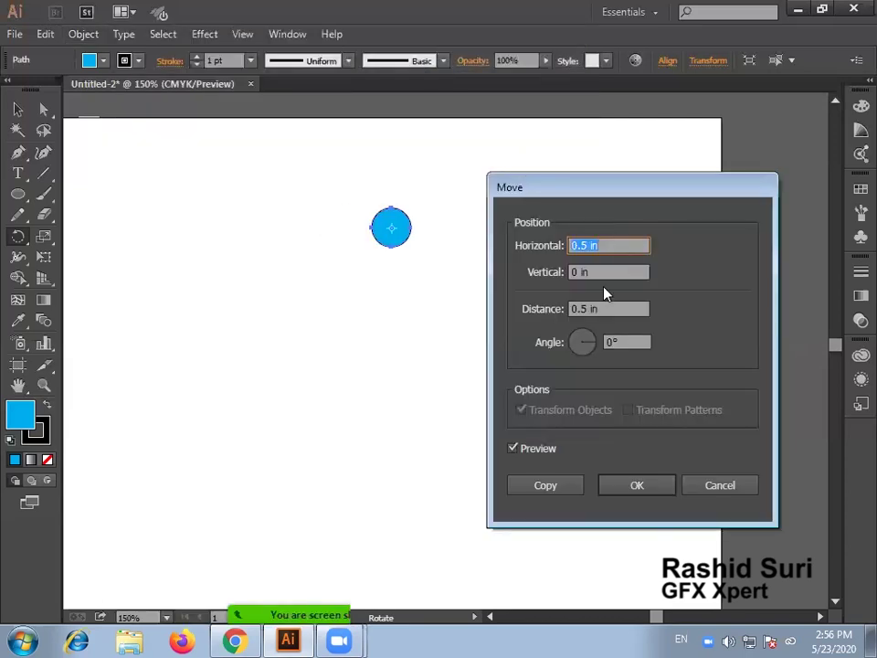
pyautogui.click(545, 488)
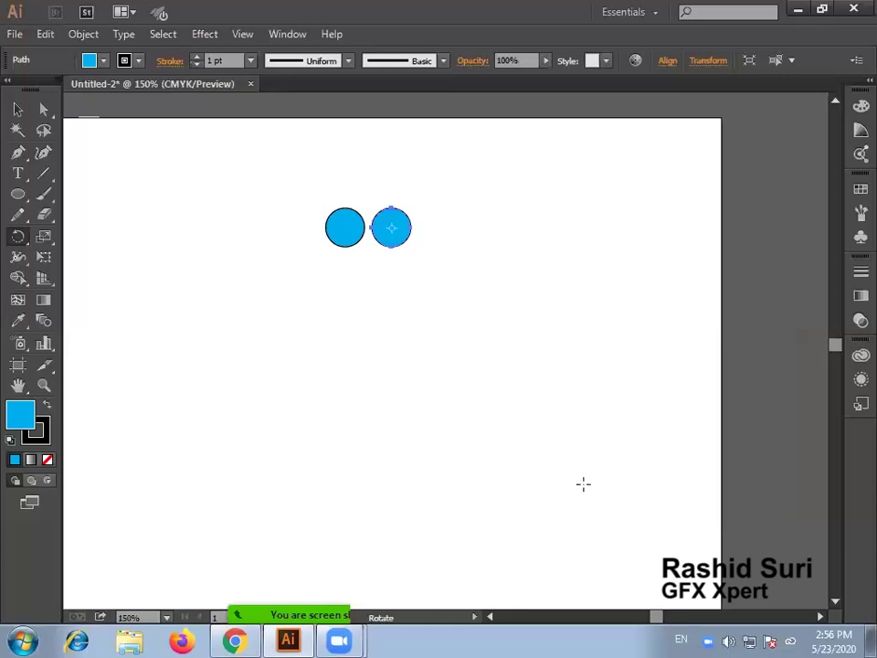
# - Repeat the copy with Transform Again until the row has seven circles, and clear the selection
pyautogui.click(96, 36)
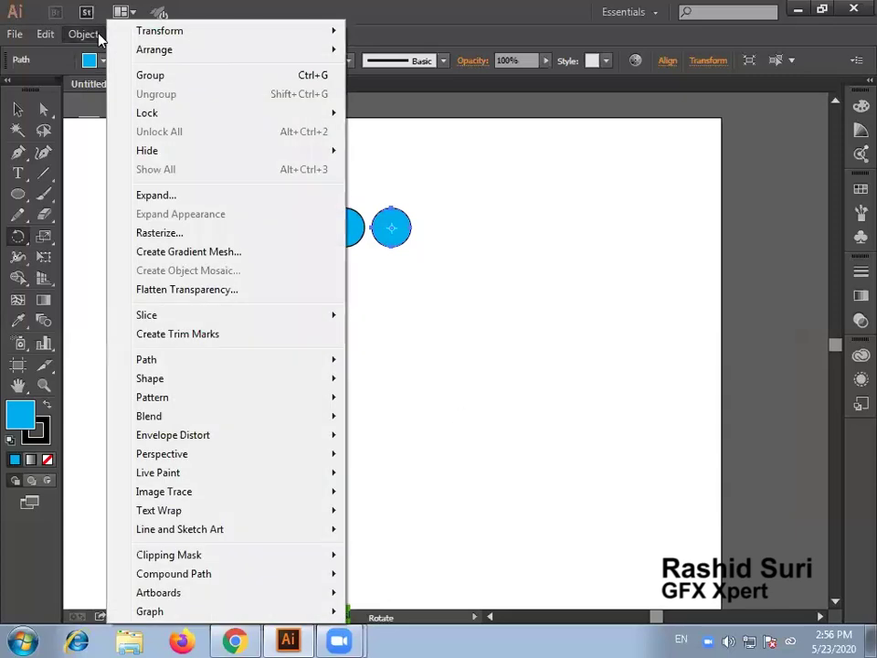
pyautogui.moveTo(228, 31)
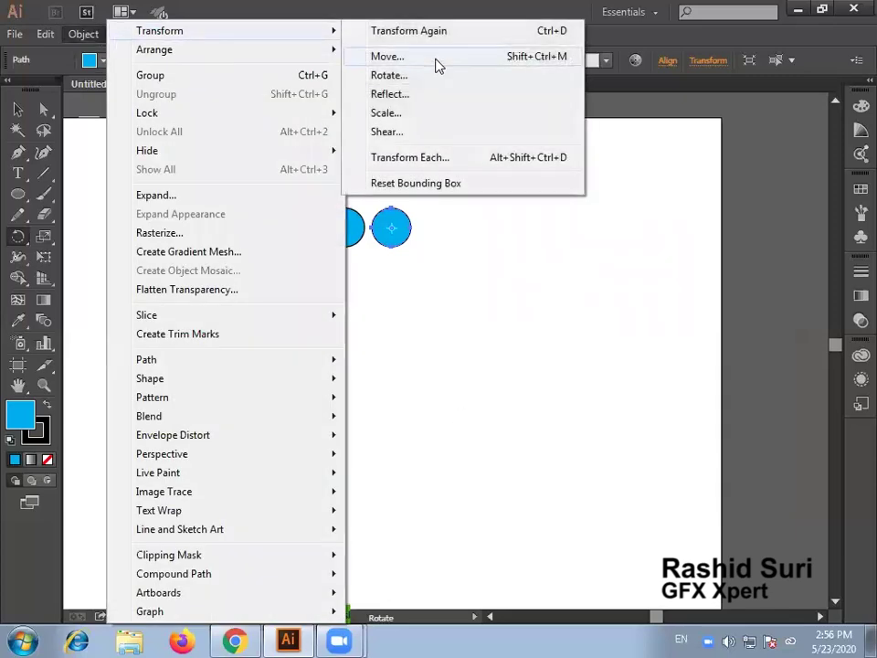
pyautogui.click(409, 31)
pyautogui.press('ctrl')
pyautogui.hotkey('ctrl', 'd')
pyautogui.hotkey('ctrl', 'd')
pyautogui.hotkey('ctrl', 'd')
pyautogui.hotkey('ctrl', 'd')
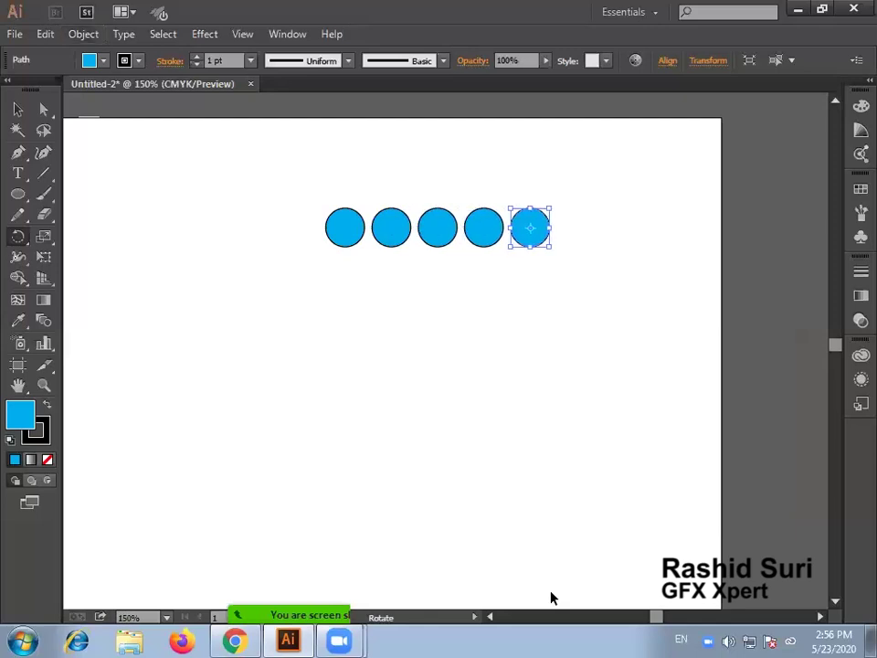
pyautogui.click(17, 109)
pyautogui.click(619, 301)
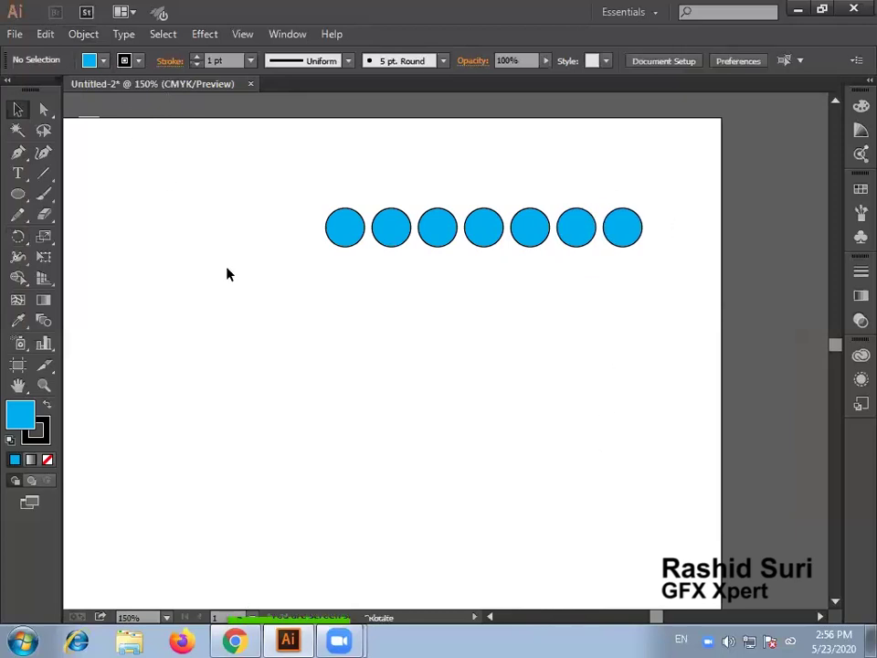
# - Add an eighth circle by repeating the transform on the row's last circle, and move the whole row toward the artboard's upper left
pyautogui.click(87, 34)
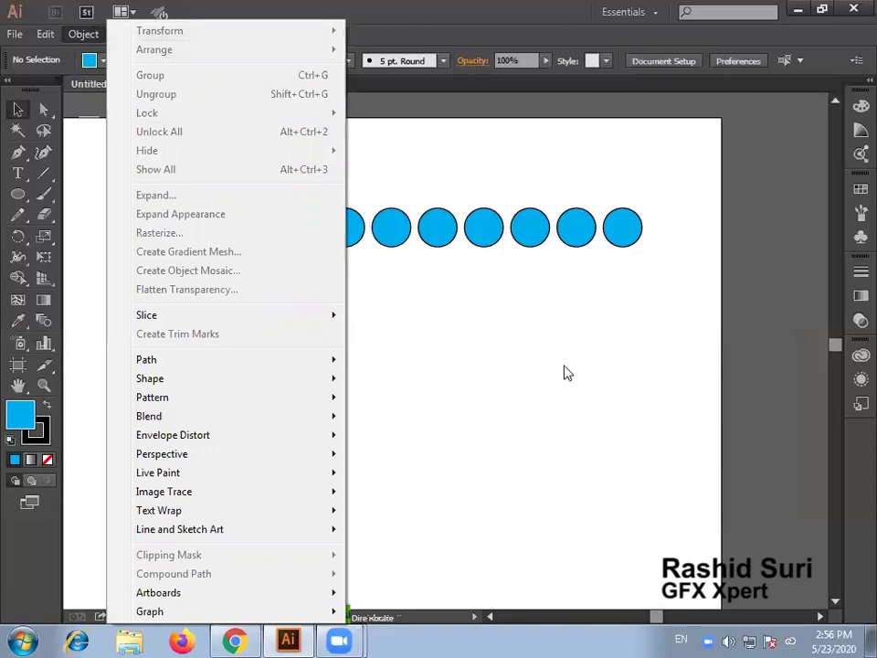
pyautogui.click(614, 235)
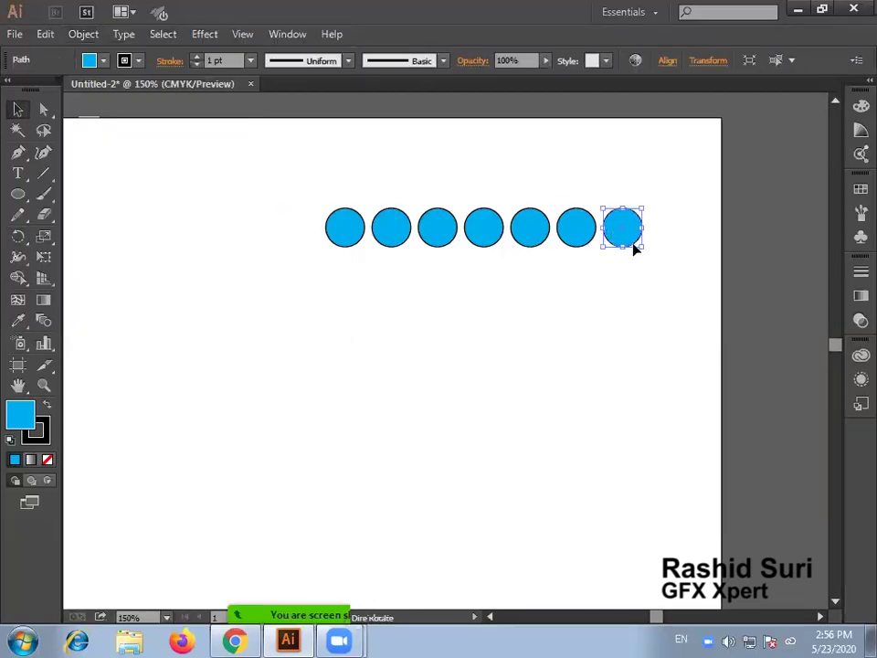
pyautogui.click(84, 34)
pyautogui.moveTo(175, 33)
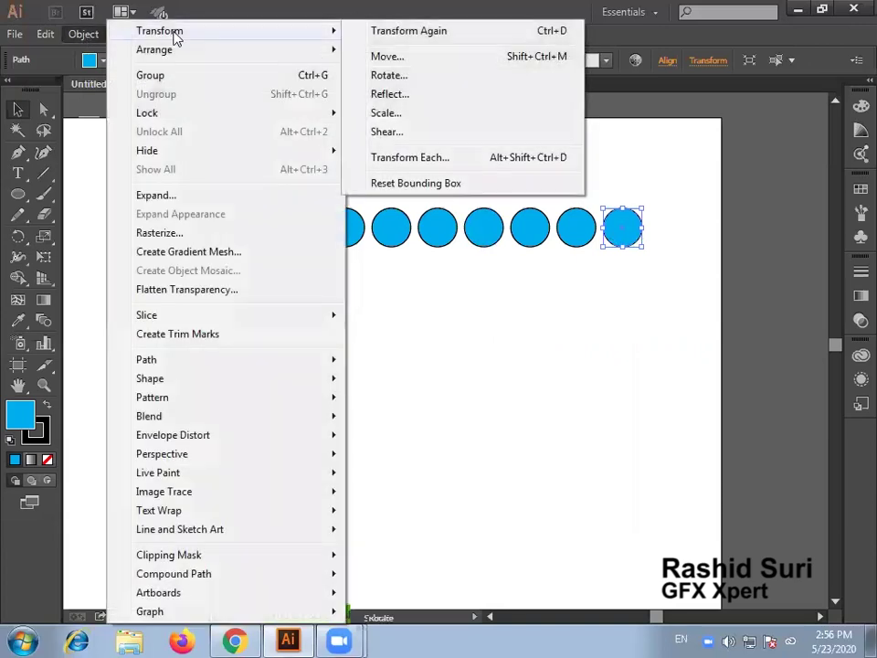
pyautogui.click(443, 35)
pyautogui.moveTo(292, 191); pyautogui.dragTo(812, 294)
pyautogui.moveTo(661, 231); pyautogui.dragTo(507, 201)
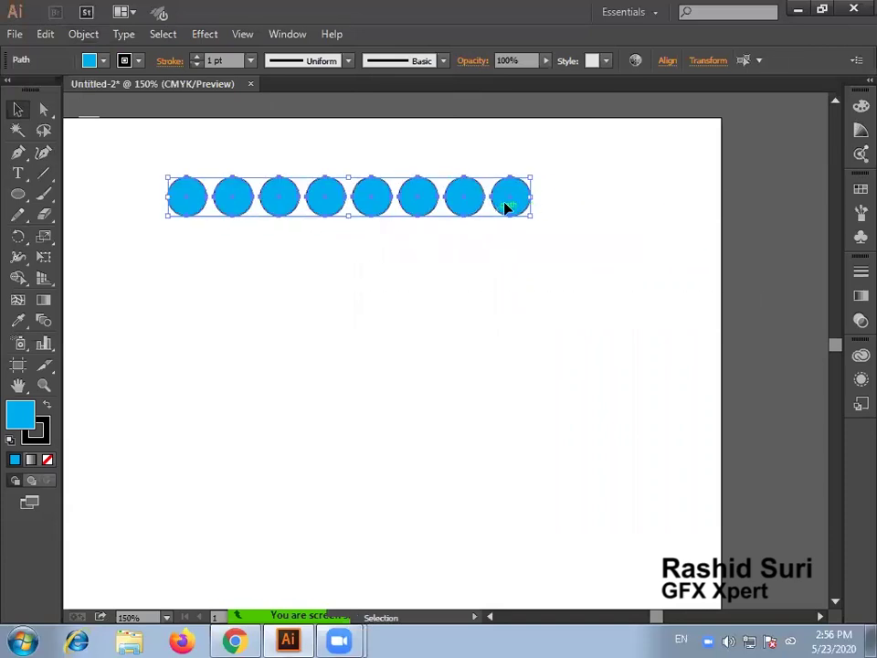
# - Create a copy of the row of circles moved 0 in horizontally and 0.5 in vertically, checking it in the preview
pyautogui.click(83, 34)
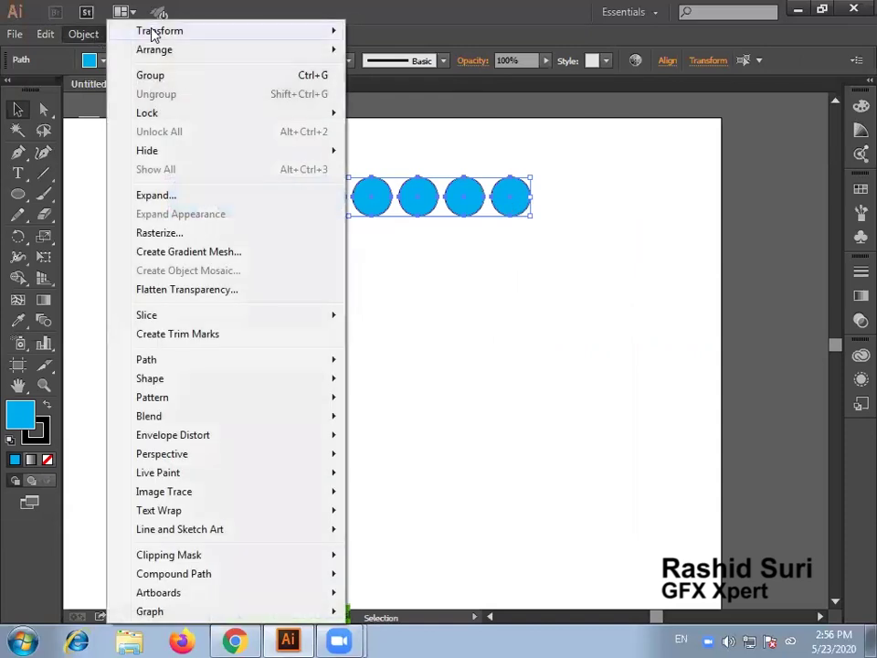
pyautogui.moveTo(160, 30)
pyautogui.click(415, 62)
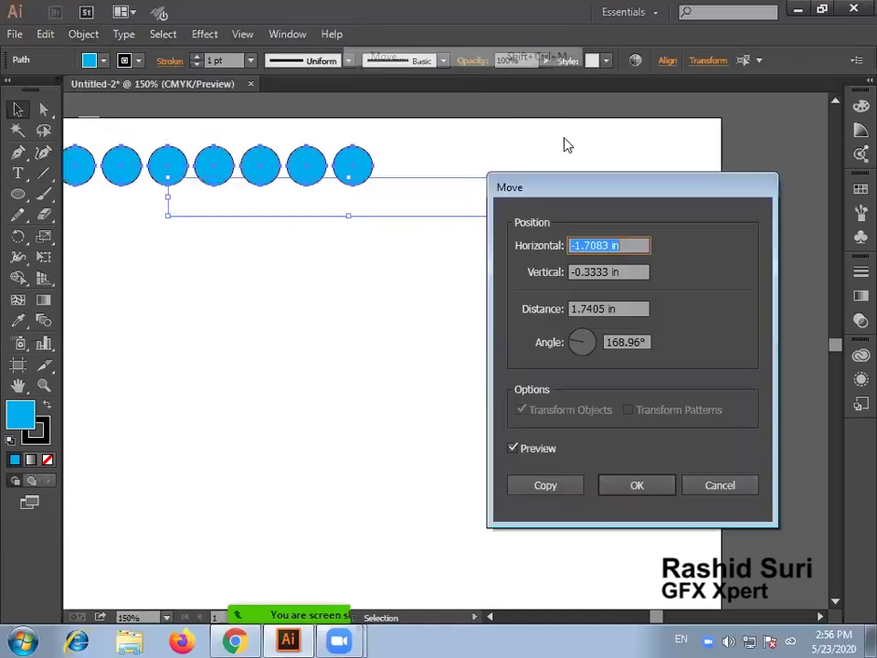
pyautogui.moveTo(626, 200); pyautogui.dragTo(660, 198)
pyautogui.write('0')
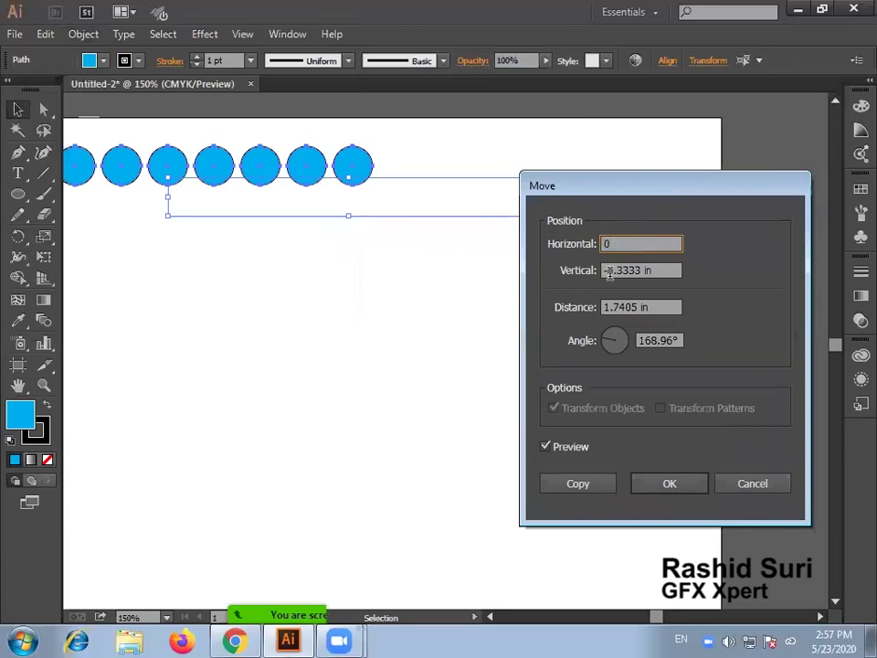
pyautogui.press('Tab')
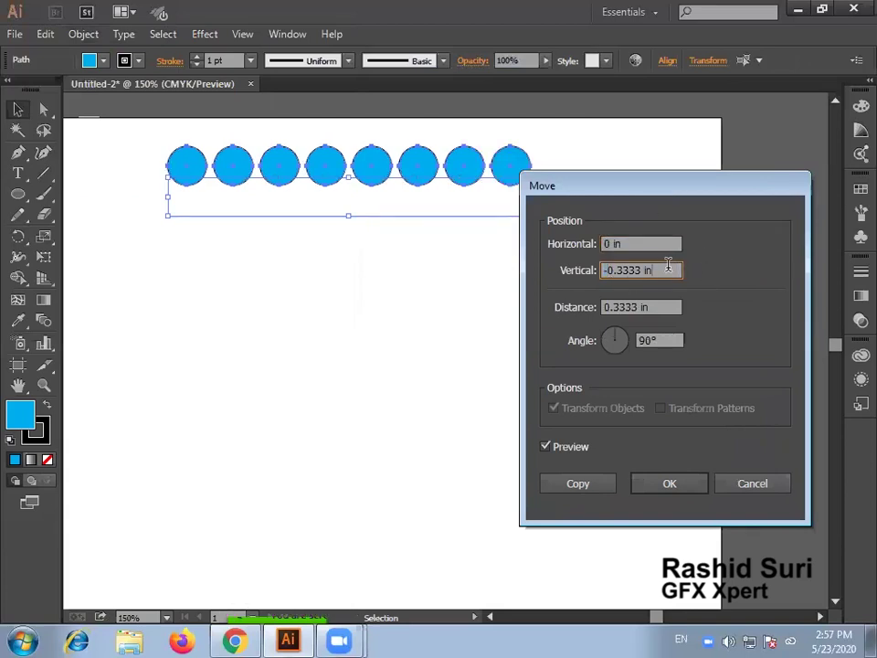
pyautogui.moveTo(668, 266); pyautogui.dragTo(516, 274)
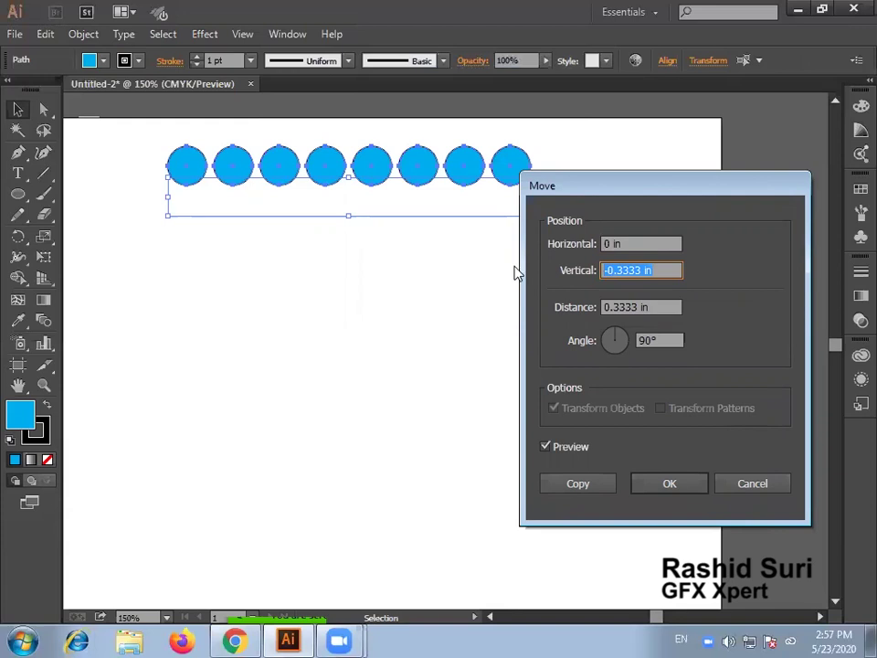
pyautogui.write('0.5')
pyautogui.click(567, 455)
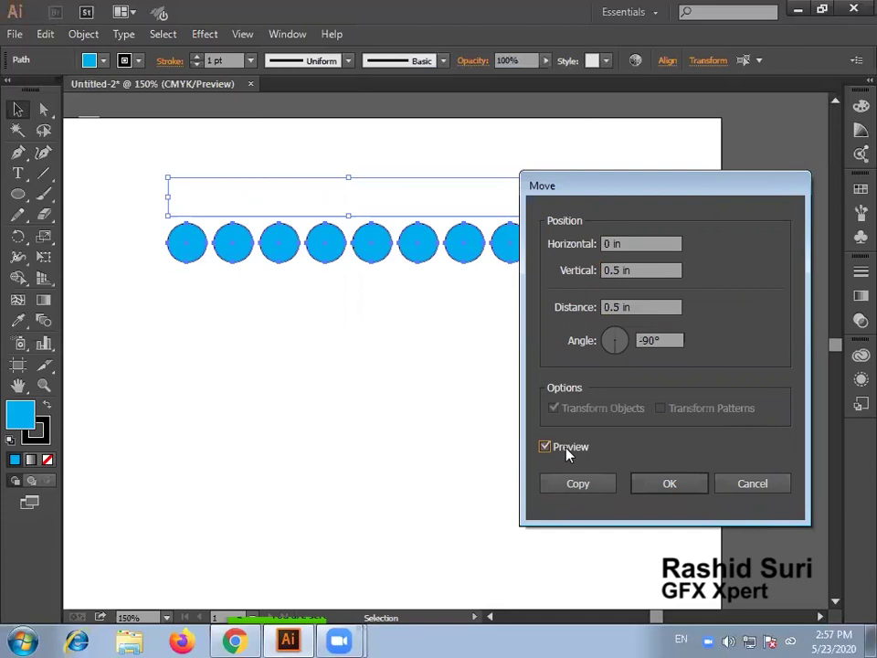
pyautogui.click(566, 450)
pyautogui.click(576, 483)
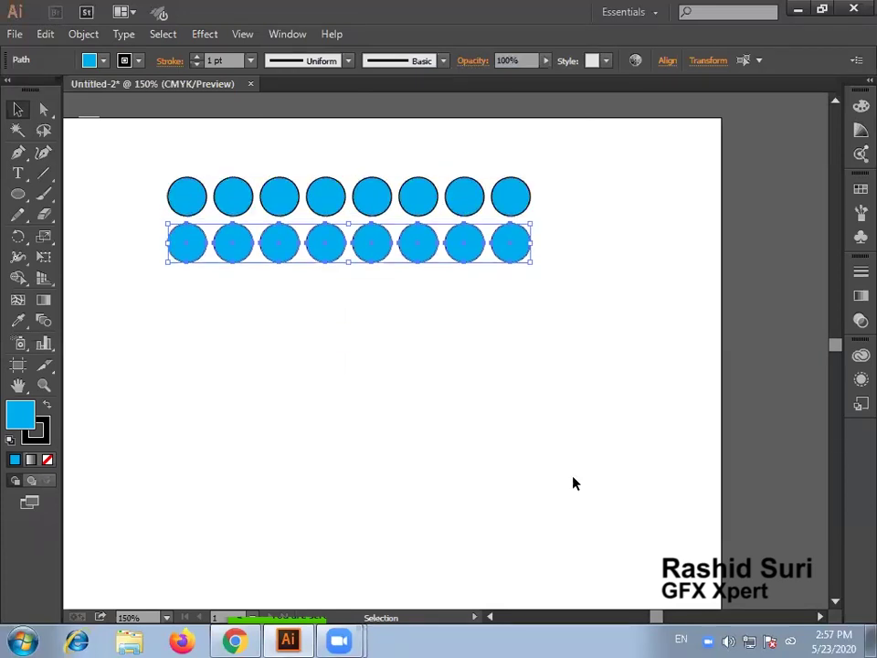
# - Repeat the row copy with Transform Again until the grid has nine rows, and clear the selection
pyautogui.hotkey('ctrl', 'd')
pyautogui.hotkey('ctrl', 'd')
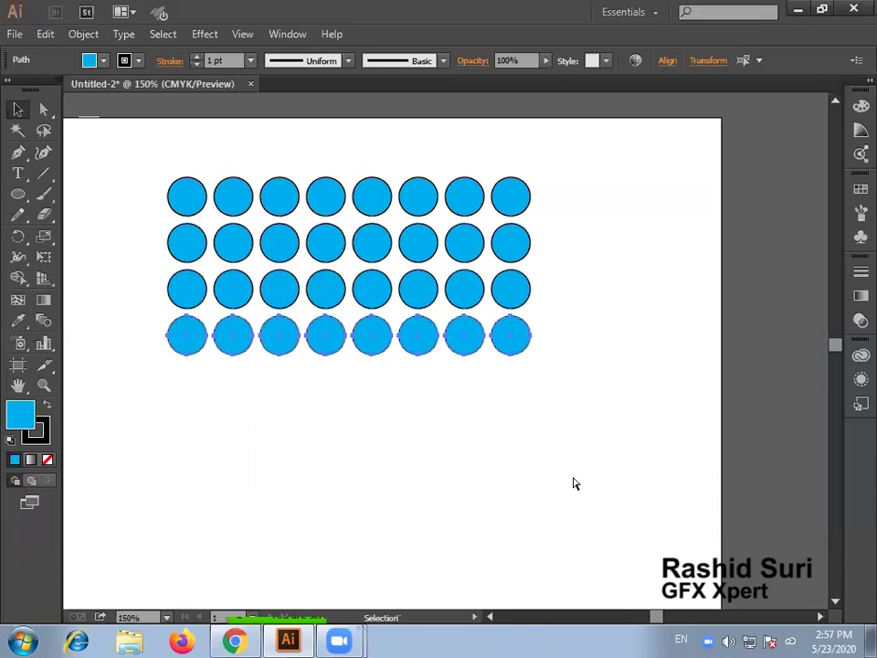
pyautogui.hotkey('ctrl', 'd')
pyautogui.hotkey('ctrl', 'd')
pyautogui.hotkey('ctrl', 'd')
pyautogui.hotkey('ctrl', 'd')
pyautogui.hotkey('ctrl', 'd')
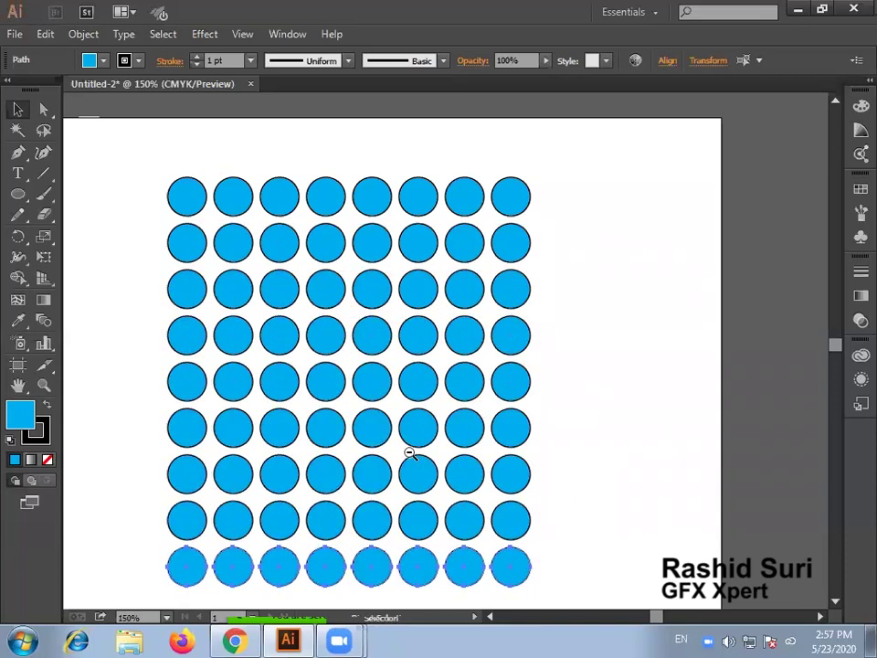
pyautogui.keyDown('ctrl'); pyautogui.keyDown('alt'); pyautogui.click(409, 452); pyautogui.keyUp('alt'); pyautogui.keyUp('ctrl')
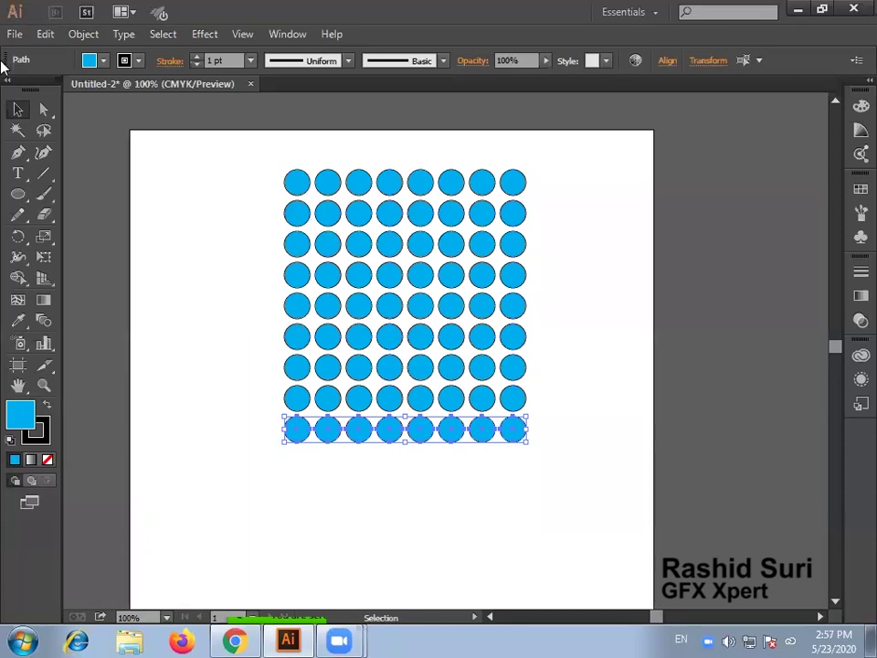
pyautogui.click(17, 109)
pyautogui.click(210, 352)
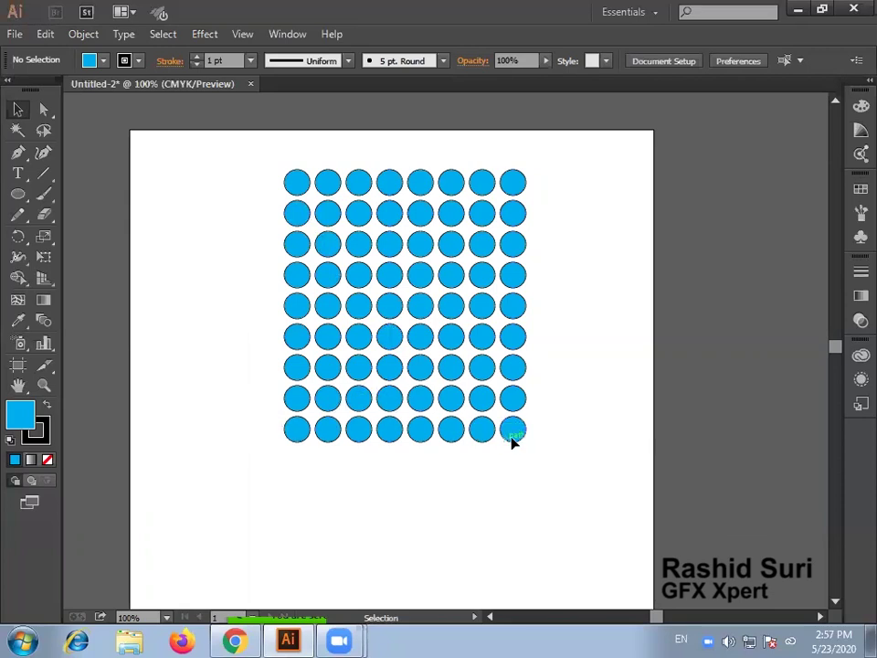
# - Group all the circles of the grid and move the group lower on the artboard
pyautogui.moveTo(512, 442); pyautogui.dragTo(538, 457)
pyautogui.hotkey('ctrl', 'z')
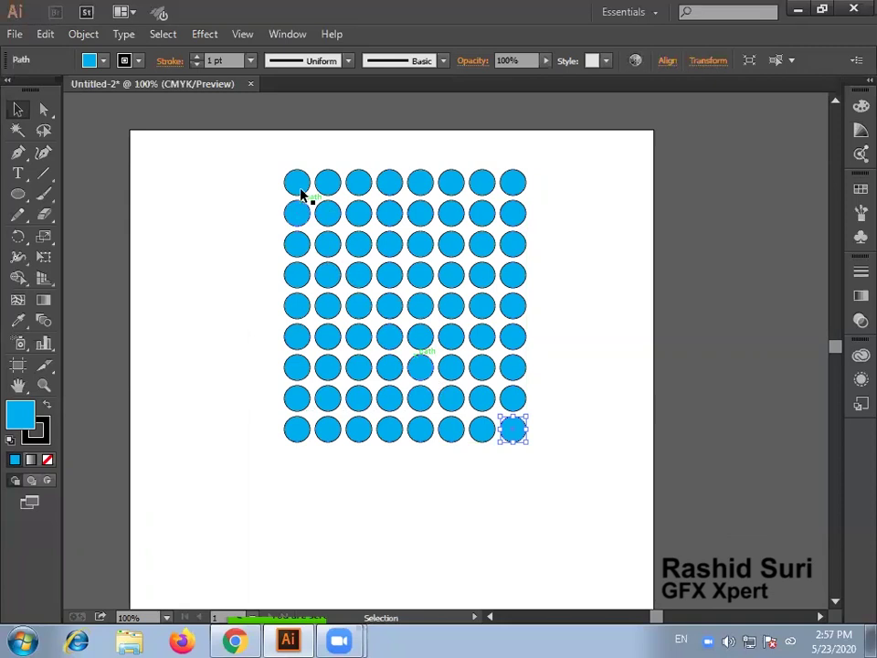
pyautogui.moveTo(246, 149); pyautogui.dragTo(554, 490)
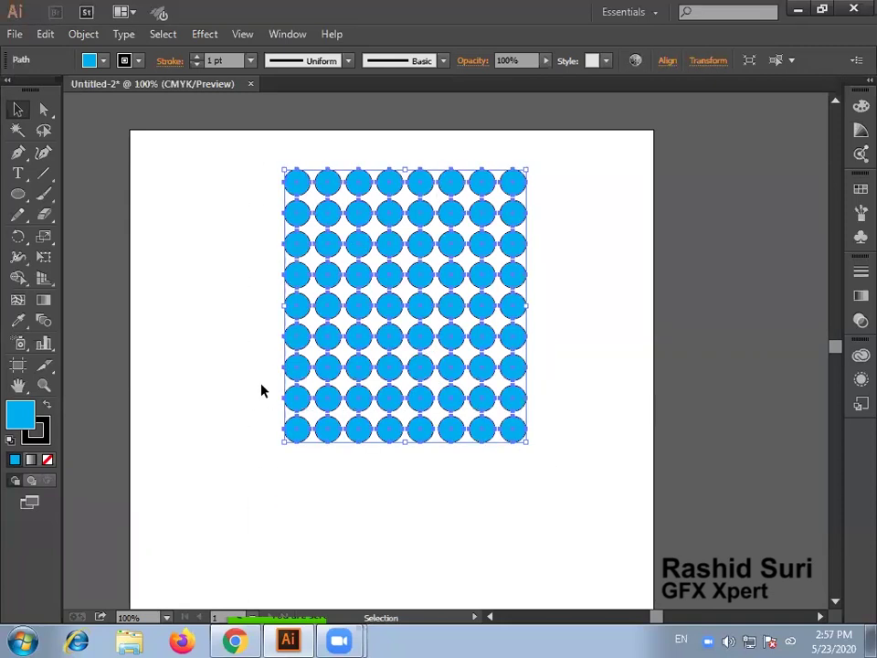
pyautogui.click(84, 35)
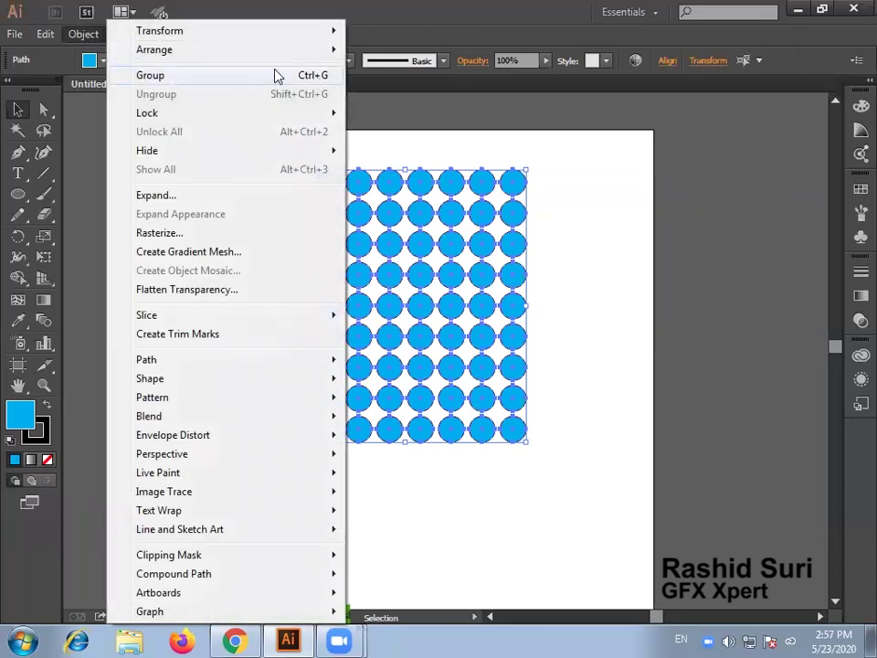
pyautogui.click(319, 80)
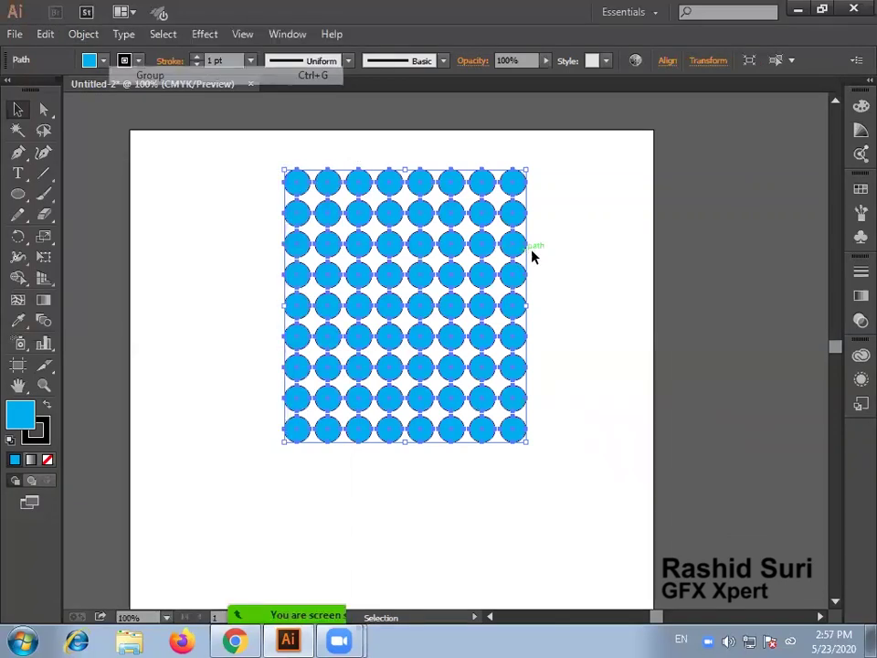
pyautogui.click(533, 255)
pyautogui.moveTo(409, 257); pyautogui.dragTo(372, 313)
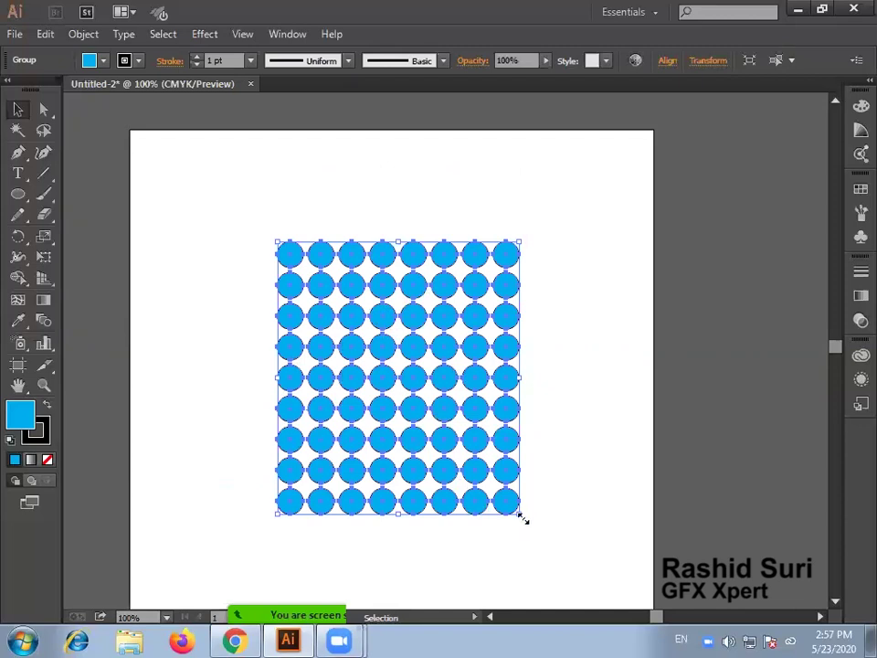
# - Try resizing the grouped grid from its lower-right corner, undoing each attempt
pyautogui.moveTo(520, 513); pyautogui.dragTo(428, 421)
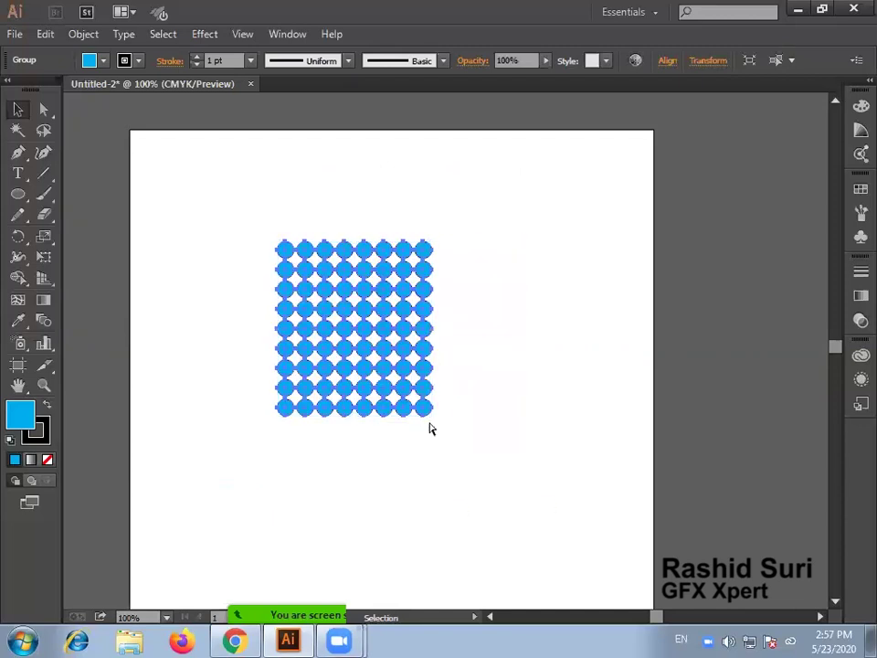
pyautogui.hotkey('ctrl', 'z')
pyautogui.moveTo(517, 522); pyautogui.dragTo(560, 358)
pyautogui.hotkey('ctrl', 'z')
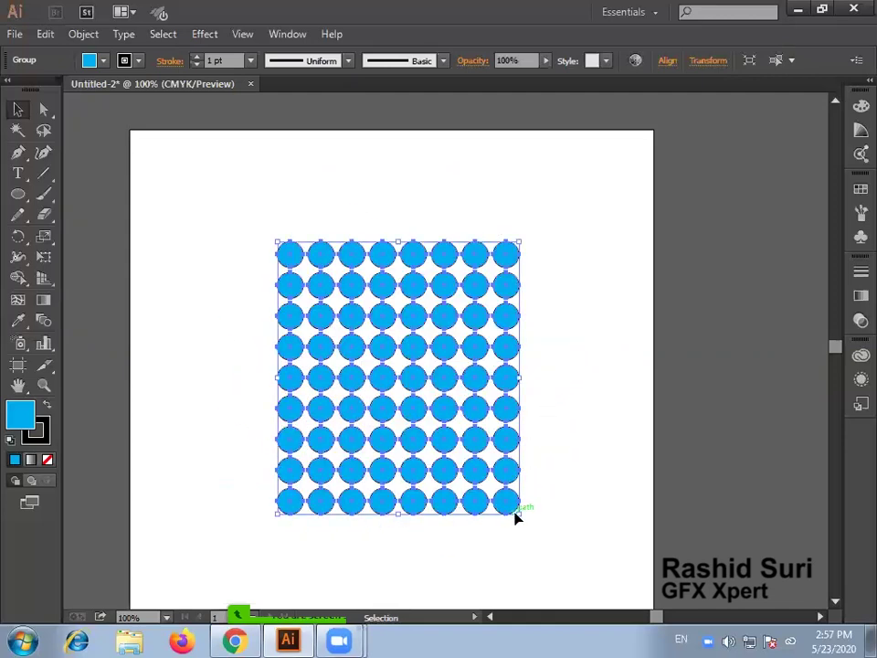
pyautogui.moveTo(520, 517); pyautogui.dragTo(371, 376)
pyautogui.hotkey('ctrl', 'z')
# - Ungroup the grid of circles and clear the selection
pyautogui.click(80, 35)
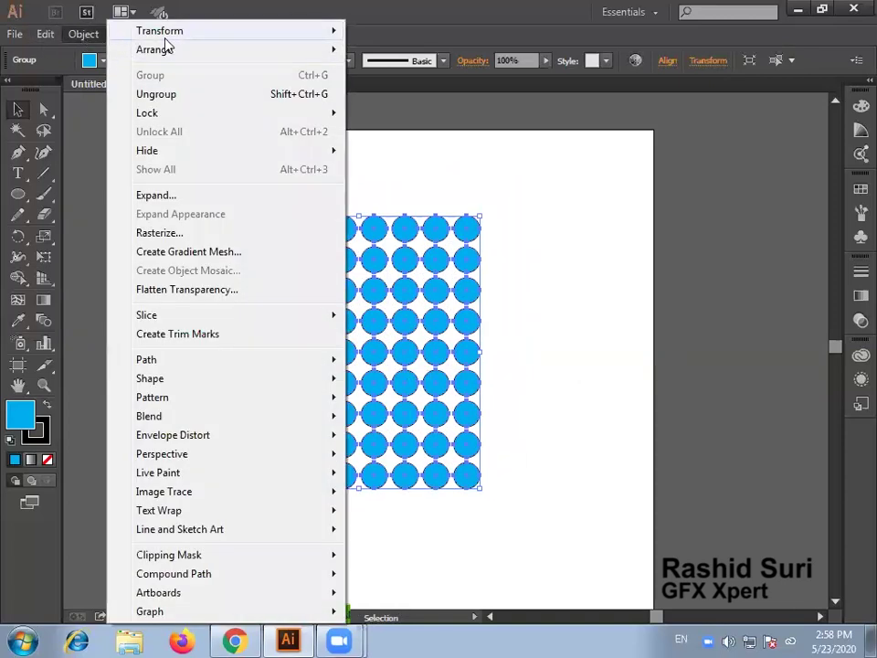
pyautogui.click(157, 94)
pyautogui.click(548, 429)
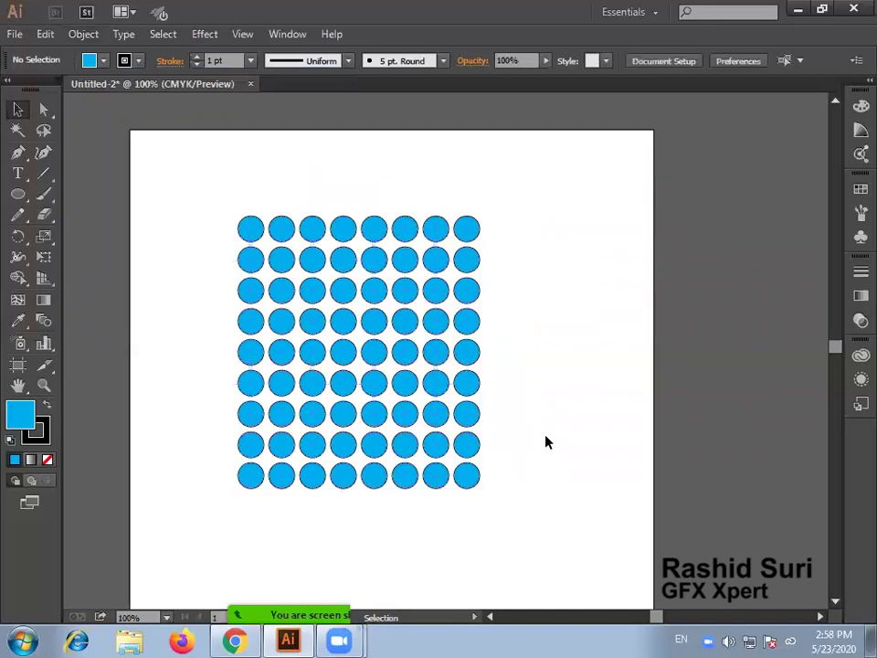
# - Try moving three circles near the grid's lower-right corner individually, and undo the three moves
pyautogui.moveTo(468, 476); pyautogui.dragTo(486, 494)
pyautogui.moveTo(450, 447); pyautogui.dragTo(504, 466)
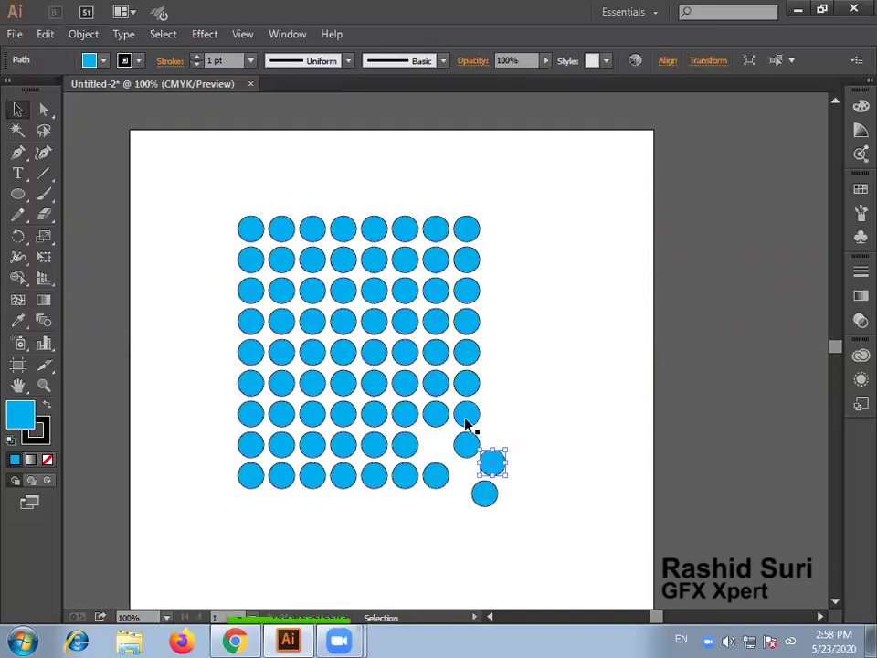
pyautogui.moveTo(470, 427); pyautogui.dragTo(492, 429)
pyautogui.hotkey('ctrl', 'z')
pyautogui.hotkey('ctrl', 'z')
pyautogui.hotkey('ctrl', 'z')
# - Select all the circles of the grid, group them, and move the group off the artboard's right side
pyautogui.moveTo(213, 191); pyautogui.dragTo(519, 532)
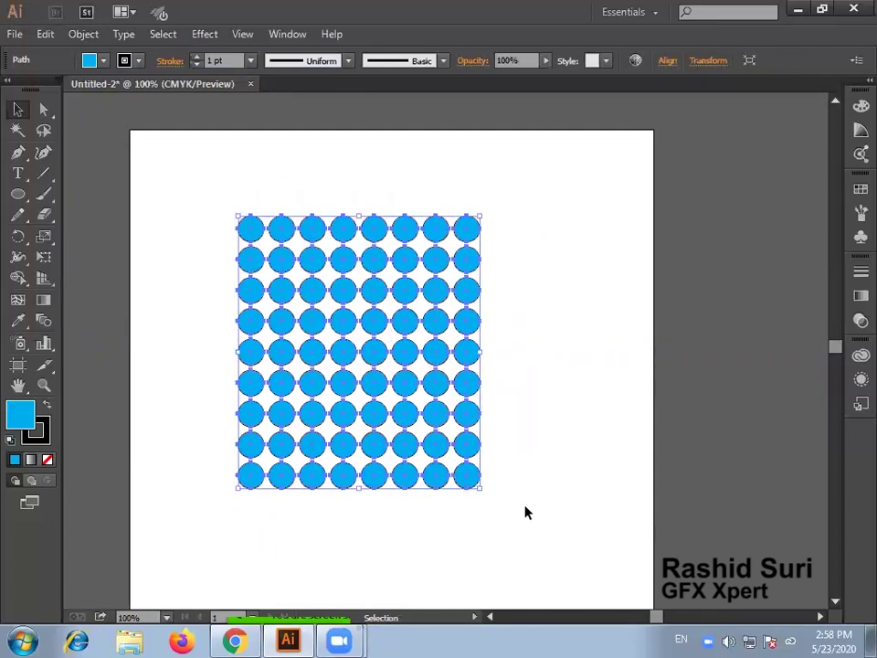
pyautogui.hotkey('ctrl', 'g')
pyautogui.moveTo(259, 234); pyautogui.dragTo(709, 218)
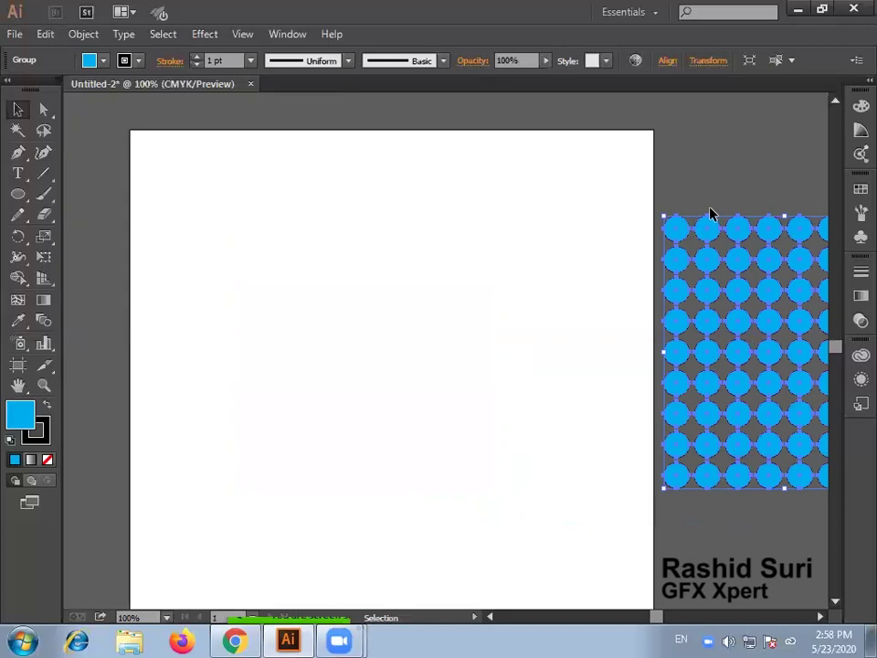
# - Draw a tall, narrow ellipse on the empty artboard and set its fill to none
pyautogui.click(19, 195)
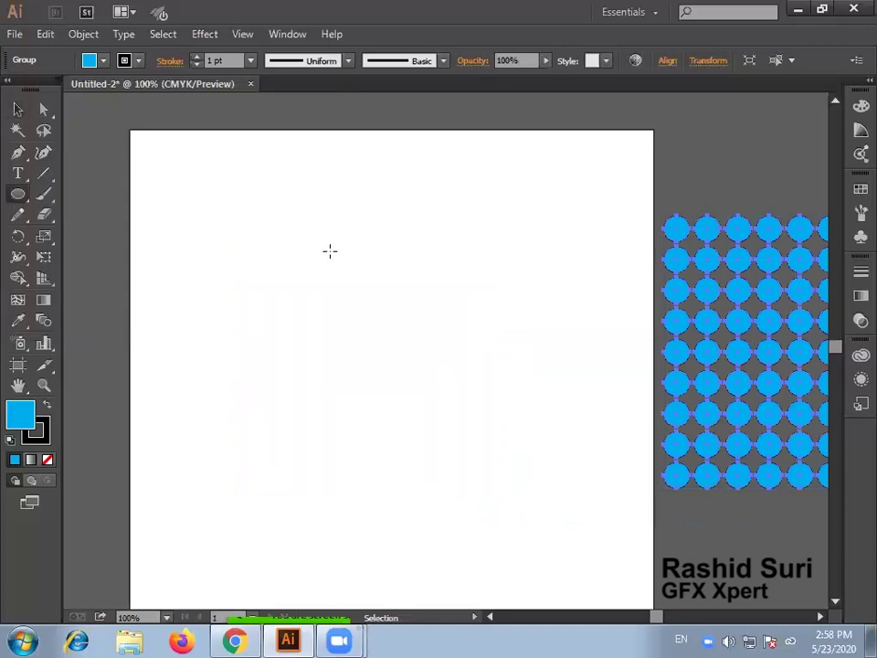
pyautogui.moveTo(328, 239); pyautogui.dragTo(361, 536)
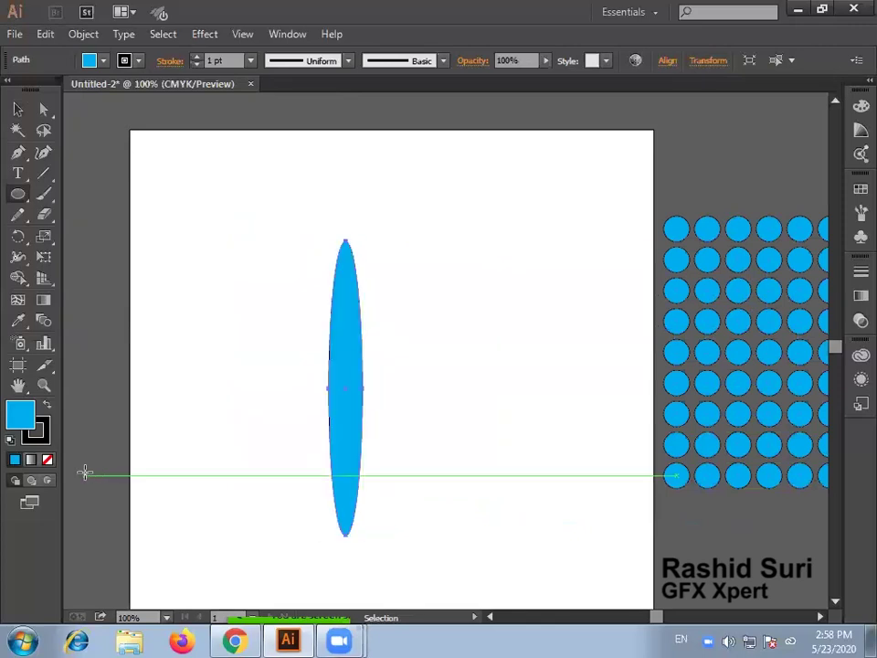
pyautogui.click(48, 459)
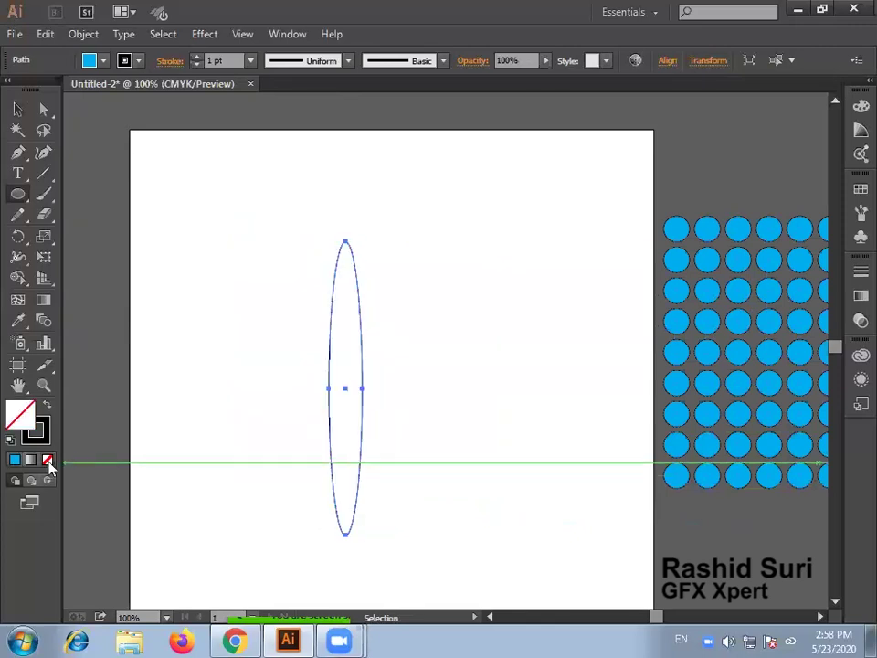
# - Create a copy of the narrow ellipse rotated 10° about its centre, comparing it with the preview on and off
pyautogui.click(95, 34)
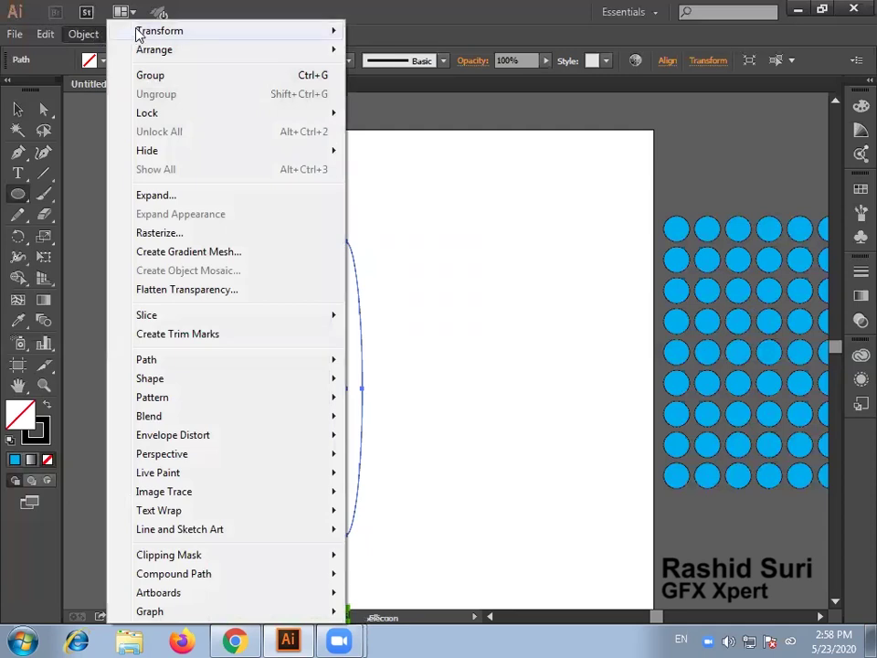
pyautogui.moveTo(142, 33)
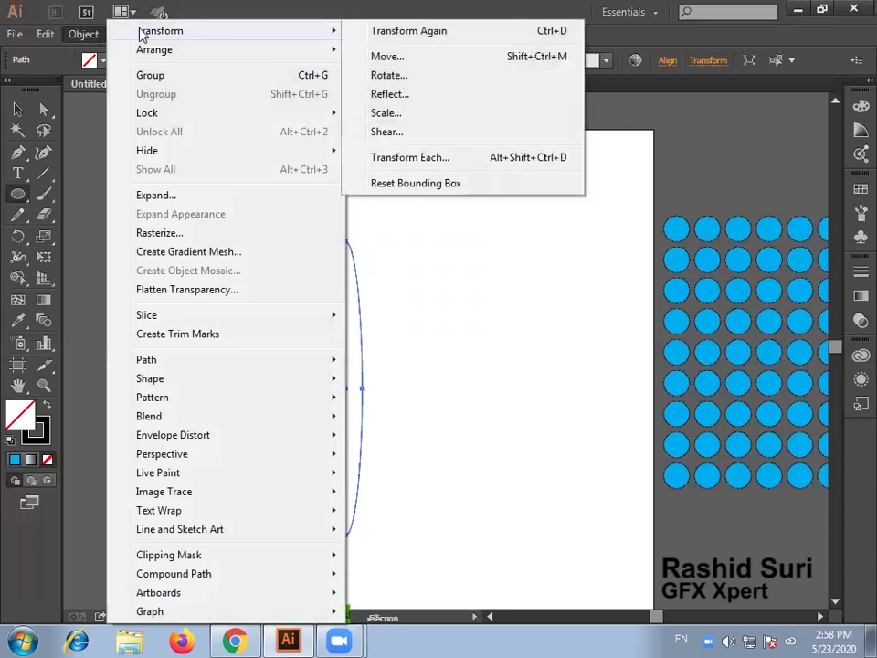
pyautogui.click(430, 81)
pyautogui.moveTo(639, 270); pyautogui.dragTo(649, 229)
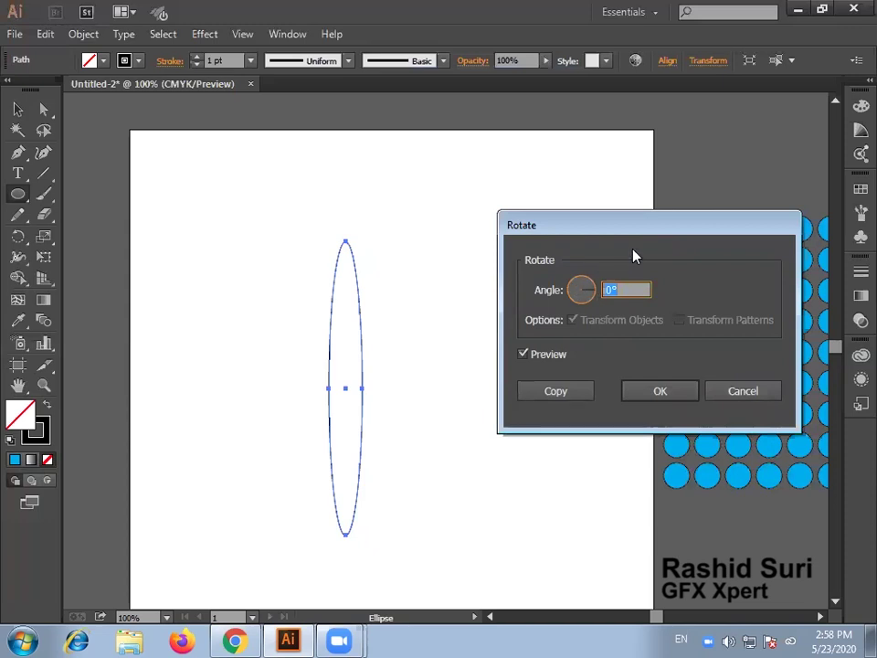
pyautogui.write('10')
pyautogui.click(531, 354)
pyautogui.click(531, 353)
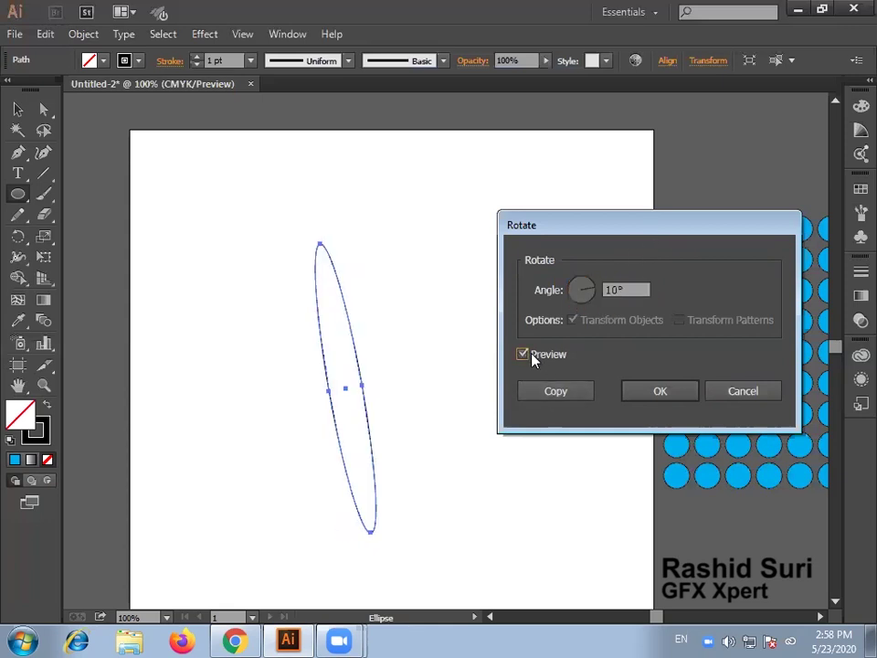
pyautogui.click(531, 354)
pyautogui.click(533, 356)
pyautogui.click(537, 358)
pyautogui.click(538, 358)
pyautogui.click(555, 392)
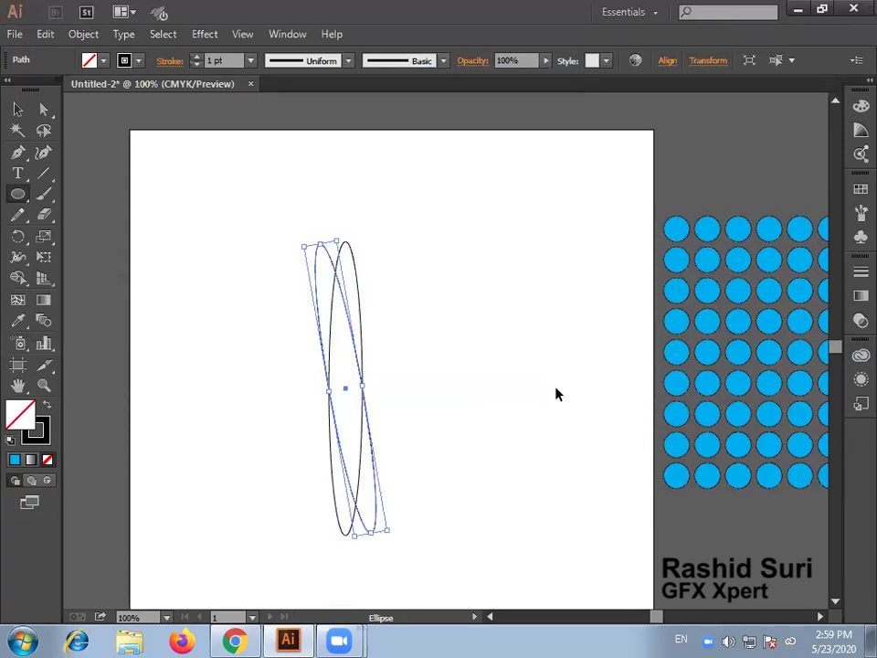
# - Repeat the rotated copy with Transform Again until the ellipses form a full circular flower
pyautogui.hotkey('ctrl', 'd')
pyautogui.hotkey('ctrl', 'd')
pyautogui.hotkey('ctrl', 'd')
pyautogui.hotkey('ctrl', 'd')
pyautogui.hotkey('ctrl', 'd')
pyautogui.hotkey('ctrl', 'd')
pyautogui.hotkey('ctrl', 'd')
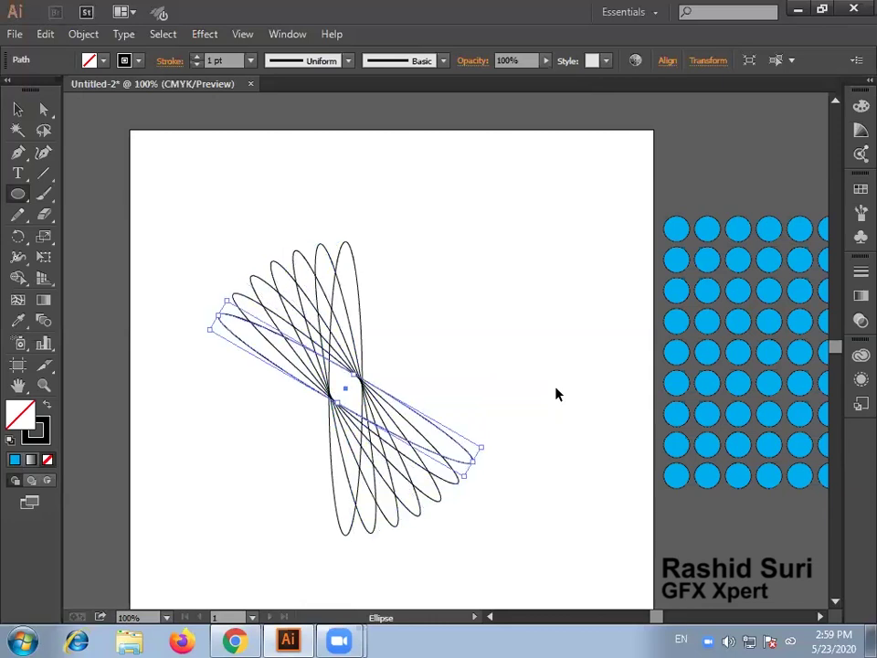
pyautogui.hotkey('ctrl', 'd')
pyautogui.hotkey('ctrl', 'd')
pyautogui.hotkey('ctrl', 'd')
pyautogui.hotkey('ctrl', 'd')
pyautogui.hotkey('ctrl', 'd')
pyautogui.hotkey('ctrl', 'd')
pyautogui.hotkey('ctrl', 'd')
pyautogui.hotkey('ctrl', 'd')
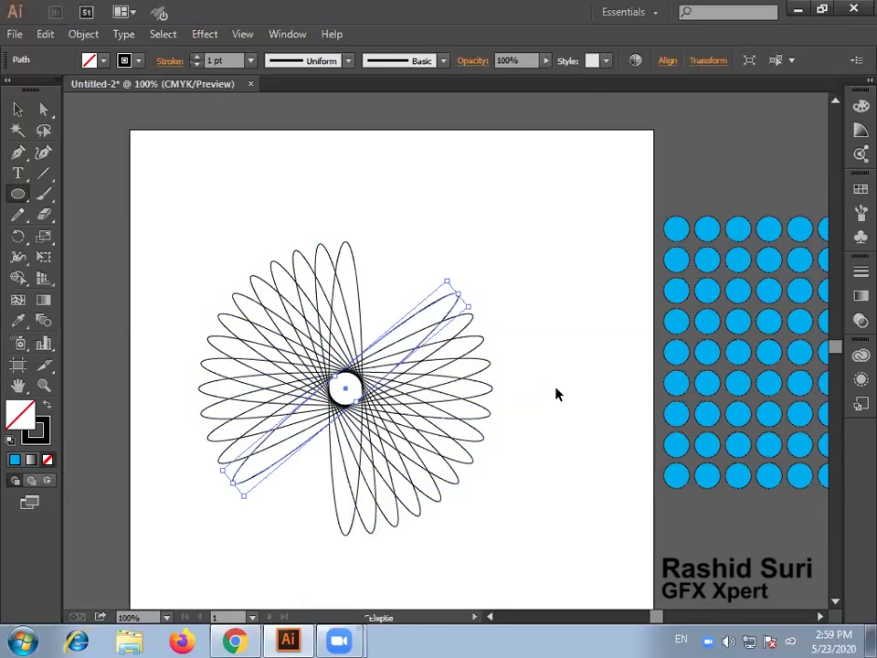
pyautogui.hotkey('ctrl', 'd')
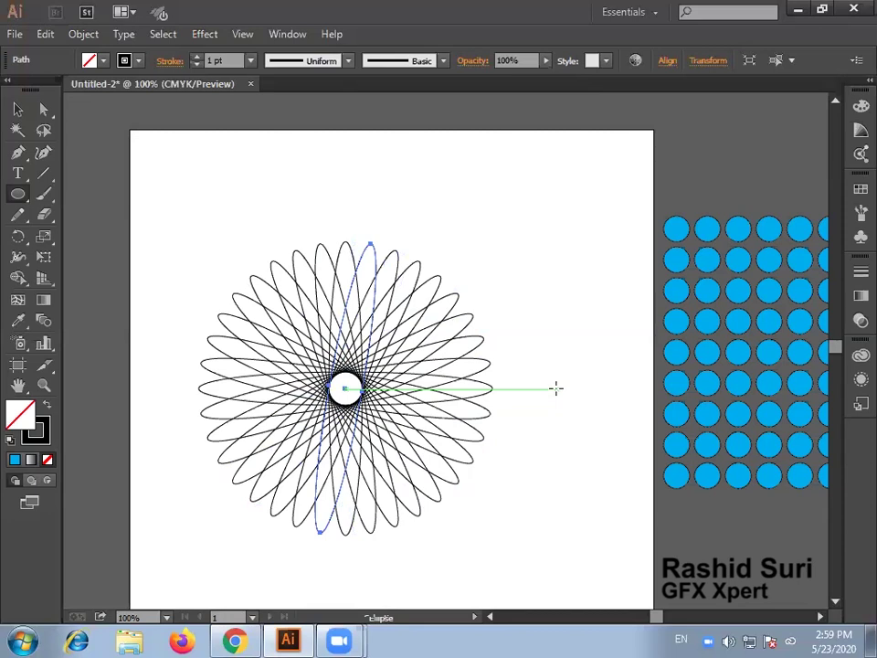
# - Select all the ellipses of the flower, move them toward the artboard's left edge, and clear the selection
pyautogui.click(18, 110)
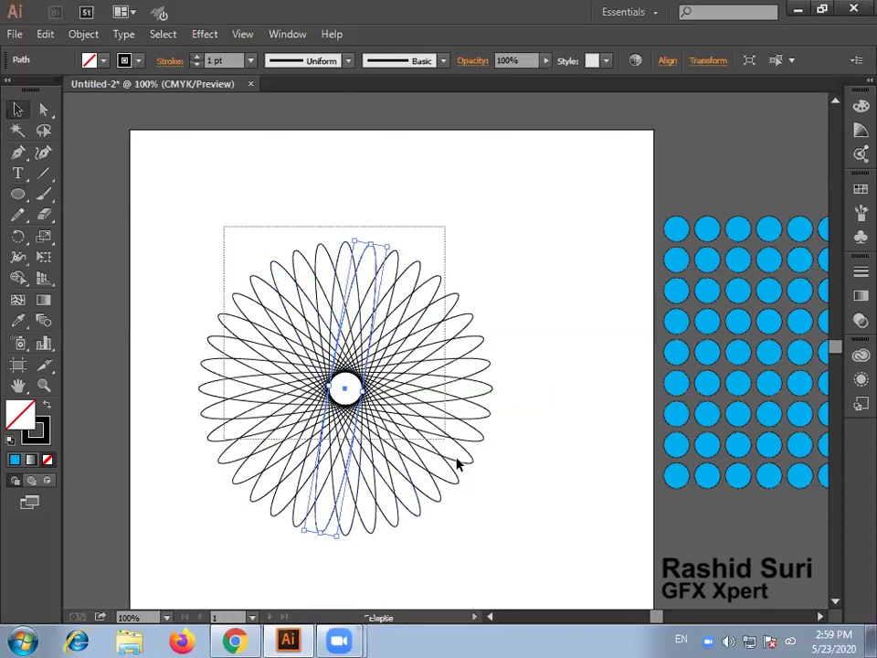
pyautogui.hotkey('ctrl', 'a')
pyautogui.moveTo(456, 380); pyautogui.dragTo(164, 394)
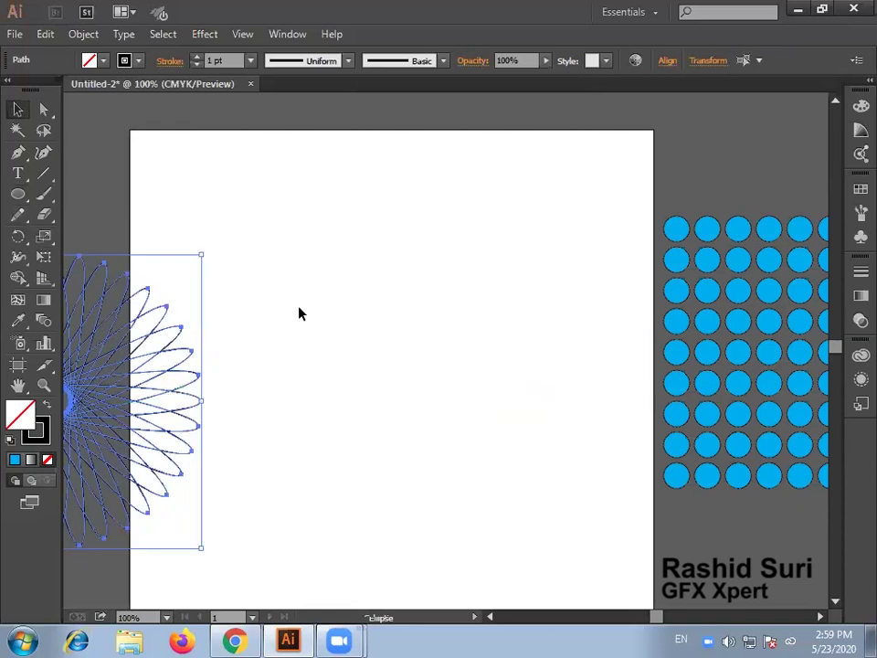
pyautogui.click(96, 219)
# - Draw a second tall, narrow unfilled ellipse near the middle of the artboard and shift it slightly to the right
pyautogui.click(17, 194)
pyautogui.moveTo(343, 206); pyautogui.dragTo(370, 524)
pyautogui.click(18, 109)
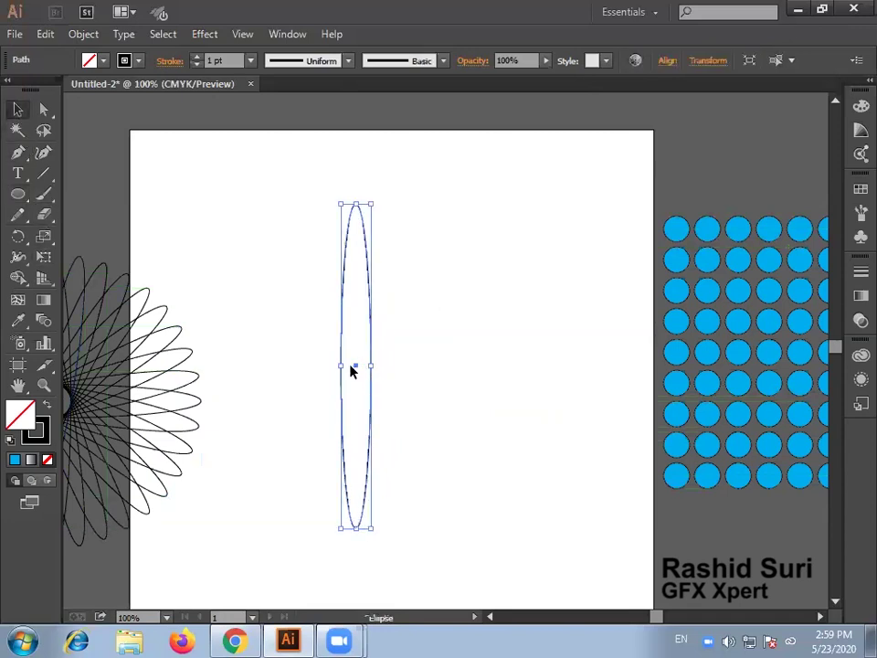
pyautogui.moveTo(355, 368); pyautogui.dragTo(377, 373)
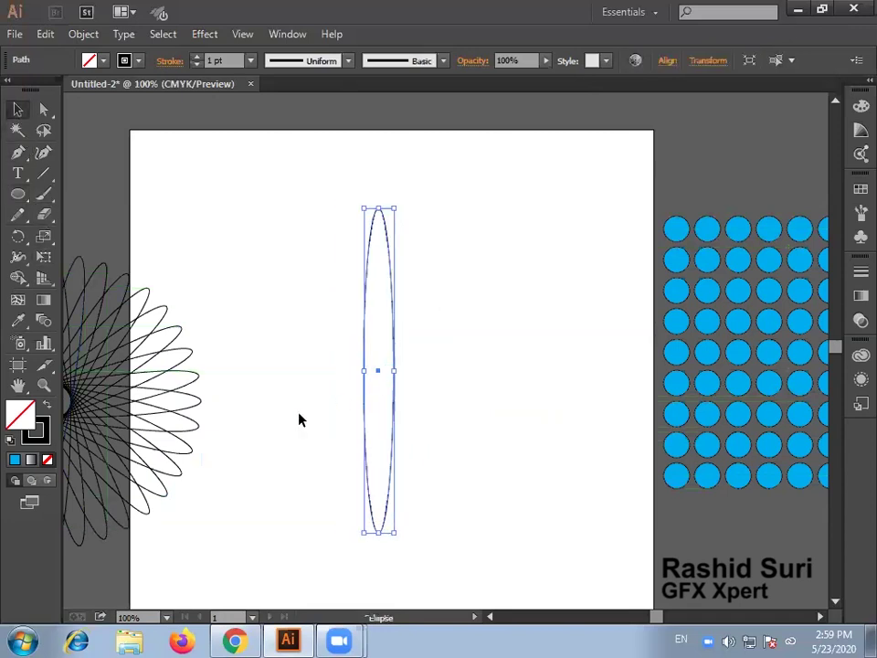
# - Select the flower's ellipses, group them, and move the group completely off the artboard's left side
pyautogui.hotkey('ctrl', '-')
pyautogui.moveTo(353, 448); pyautogui.dragTo(359, 459)
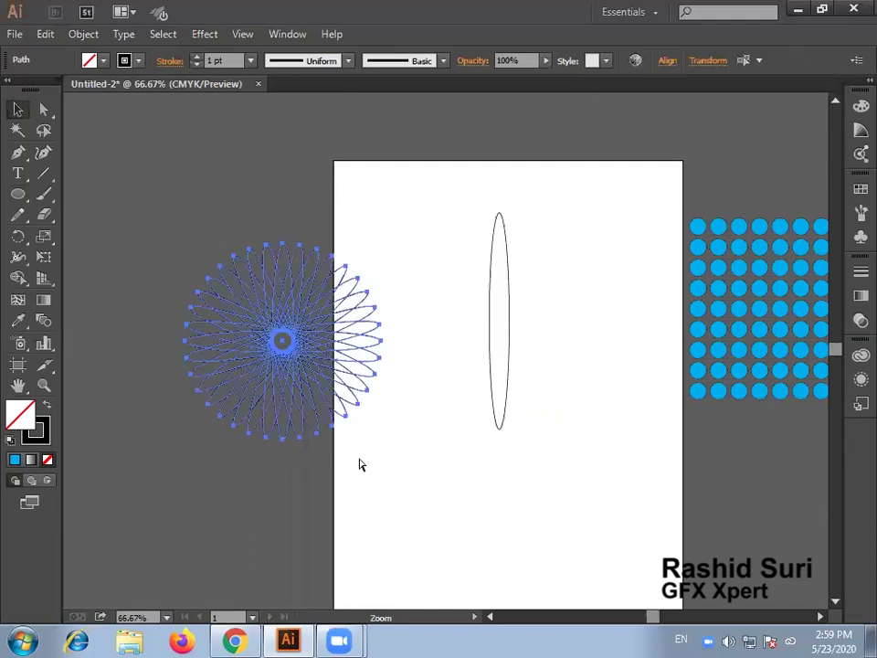
pyautogui.hotkey('ctrl', 'g')
pyautogui.moveTo(294, 337); pyautogui.dragTo(185, 317)
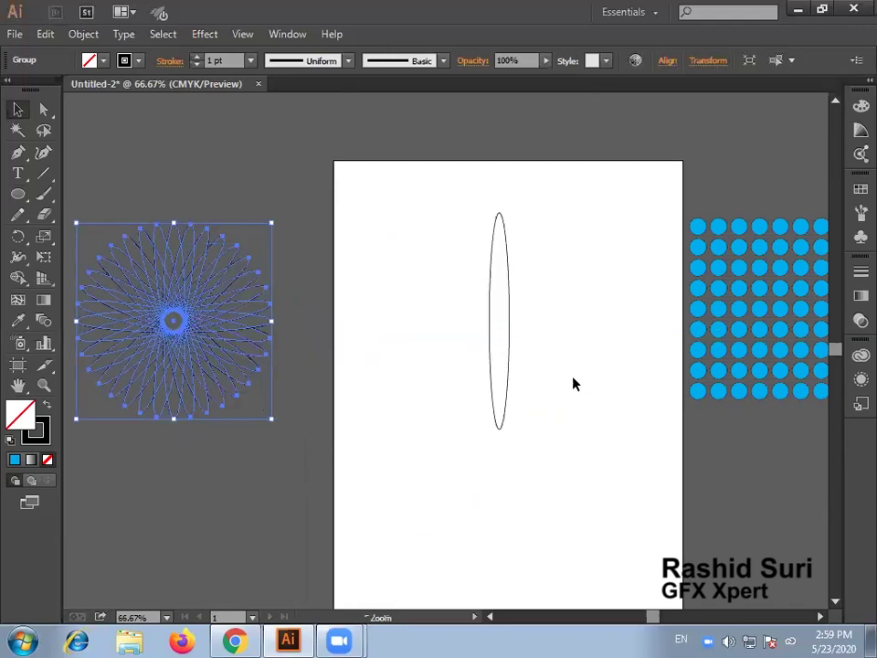
# - Select the new narrow ellipse and reposition it so that the whole shape fits in a close-up view
pyautogui.click(503, 417)
pyautogui.moveTo(498, 428); pyautogui.dragTo(504, 360)
pyautogui.hotkey('ctrl', 'space')
pyautogui.moveTo(392, 217); pyautogui.dragTo(604, 413)
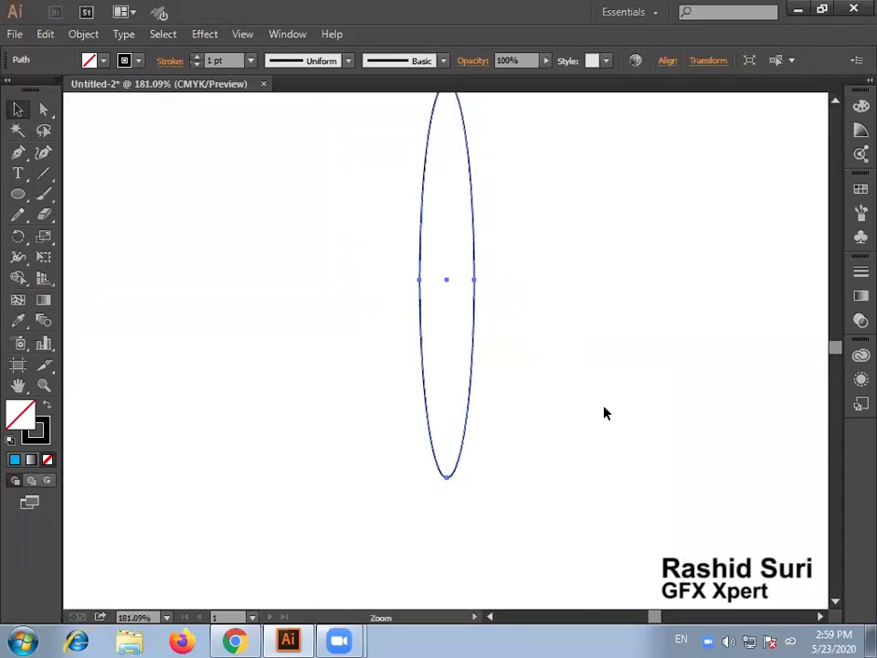
pyautogui.moveTo(474, 306); pyautogui.dragTo(463, 329)
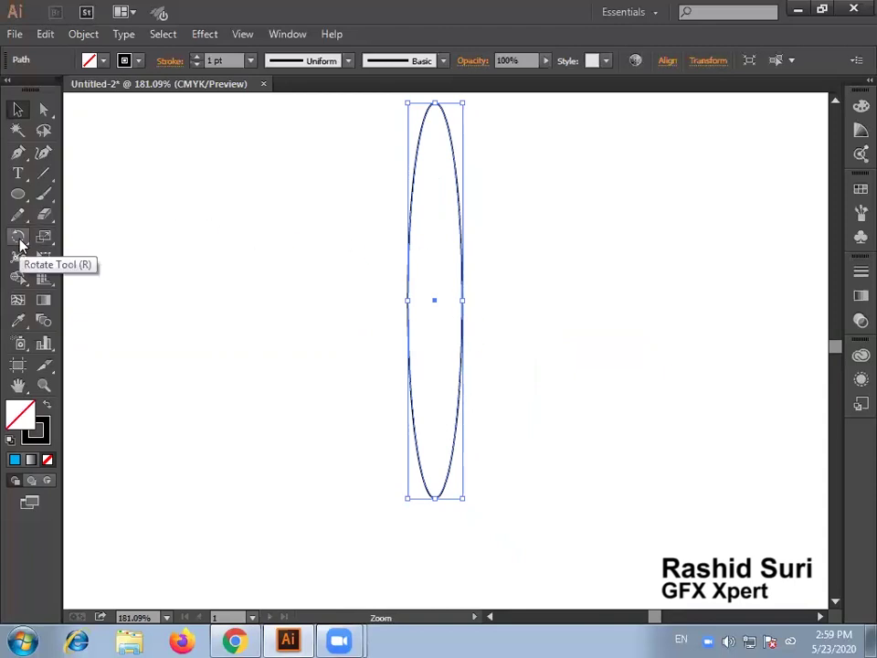
pyautogui.click(89, 35)
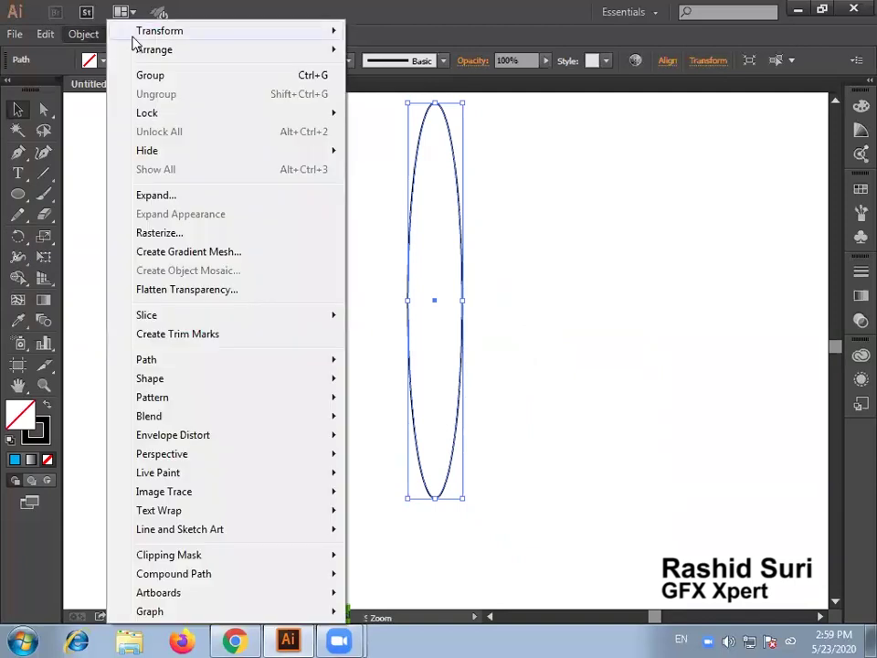
pyautogui.moveTo(175, 37)
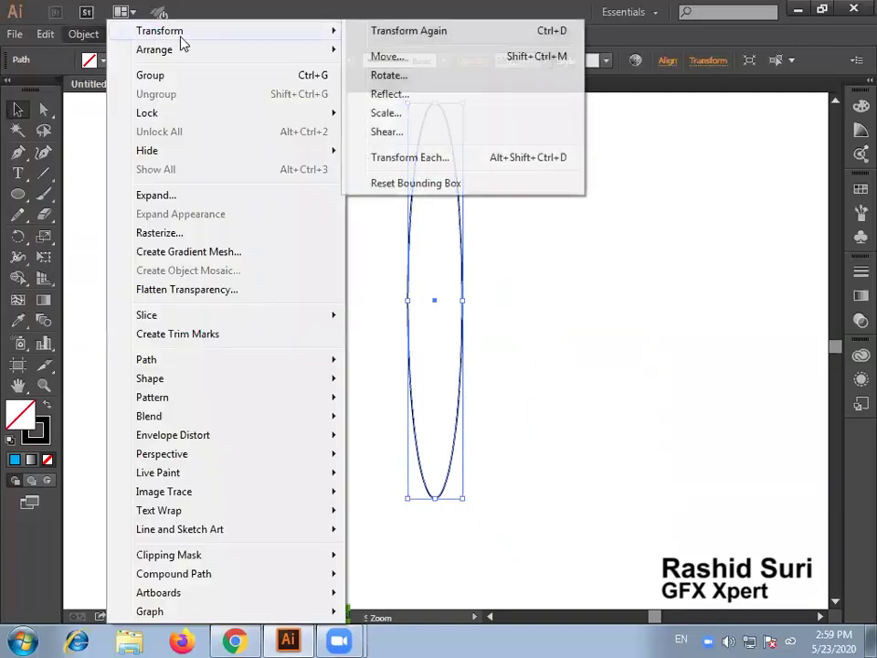
pyautogui.click(447, 80)
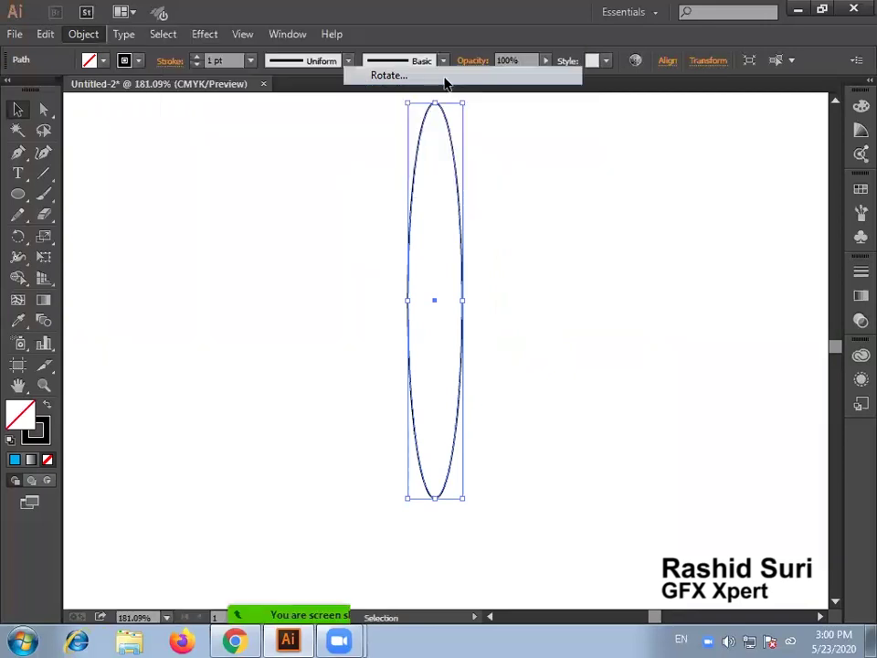
pyautogui.click(770, 399)
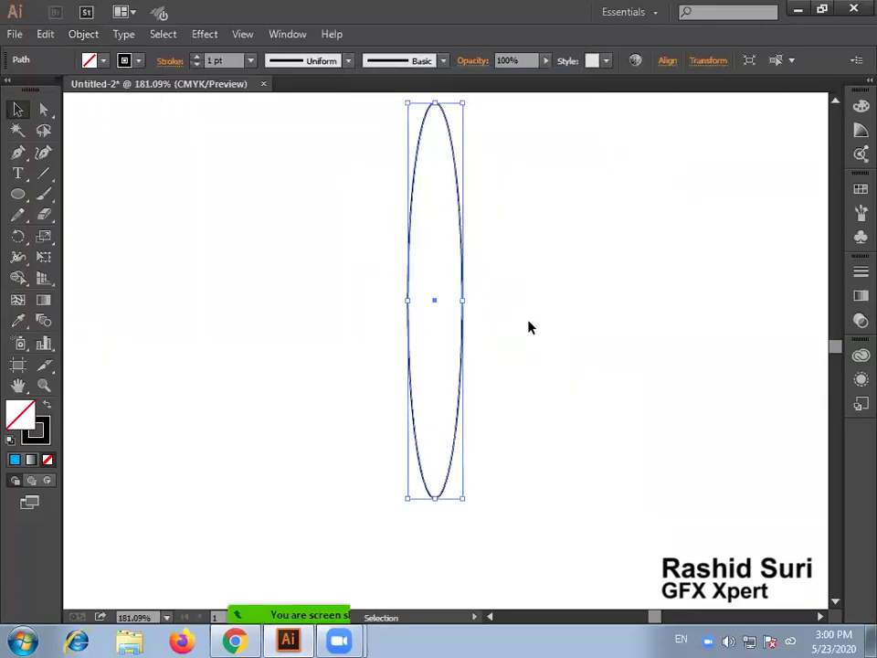
# - Use the Rotate tool's options to create a copy of the ellipse at a 10° angle
pyautogui.doubleClick(16, 239)
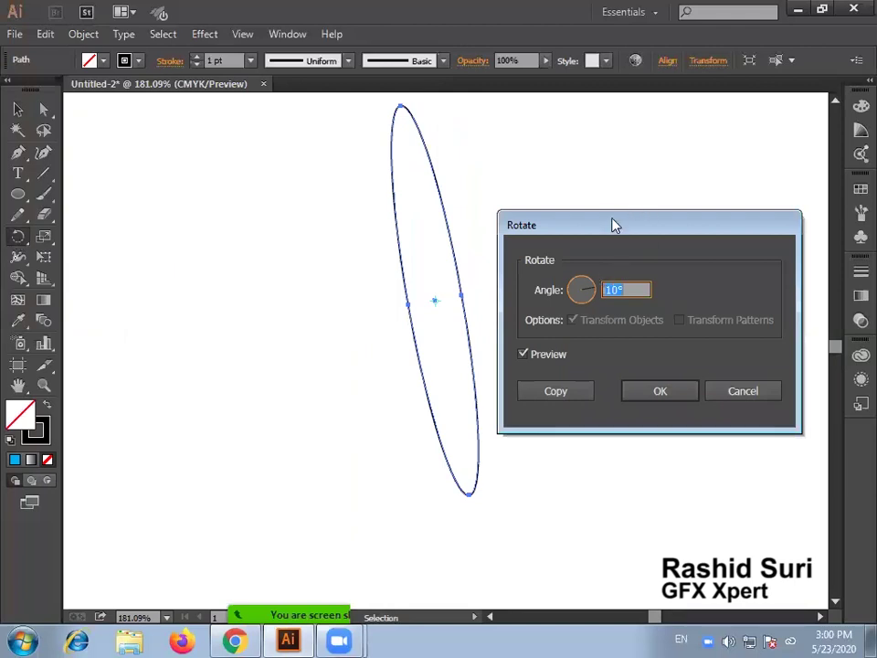
pyautogui.moveTo(614, 224); pyautogui.dragTo(619, 217)
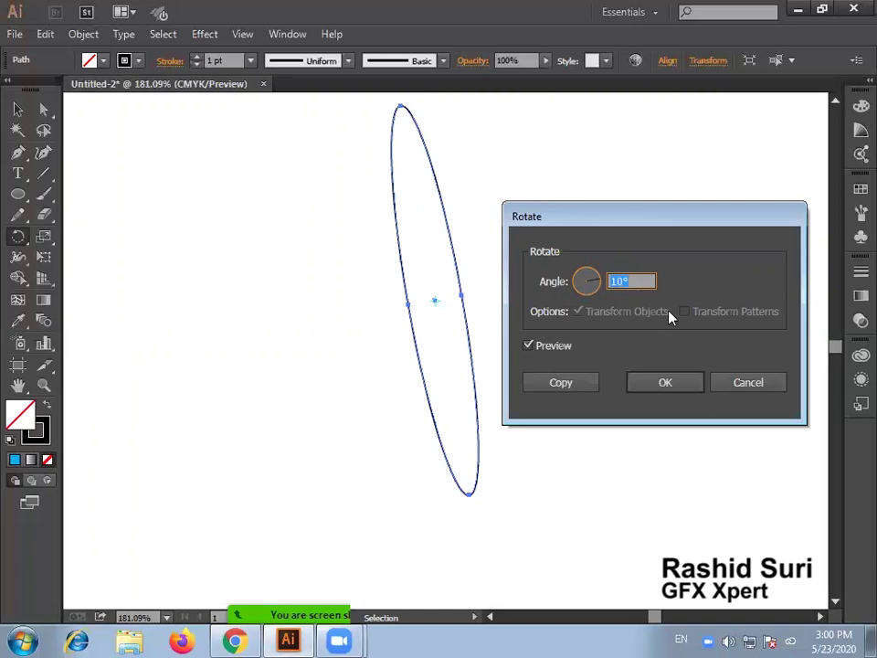
pyautogui.click(572, 384)
# - Repeat the 10° rotated copy with Transform Again around the ellipse's centre to build a second flower
pyautogui.hotkey('ctrl', 'd')
pyautogui.hotkey('ctrl', 'd')
pyautogui.hotkey('ctrl', 'd')
pyautogui.hotkey('ctrl', 'd')
pyautogui.hotkey('ctrl', 'd')
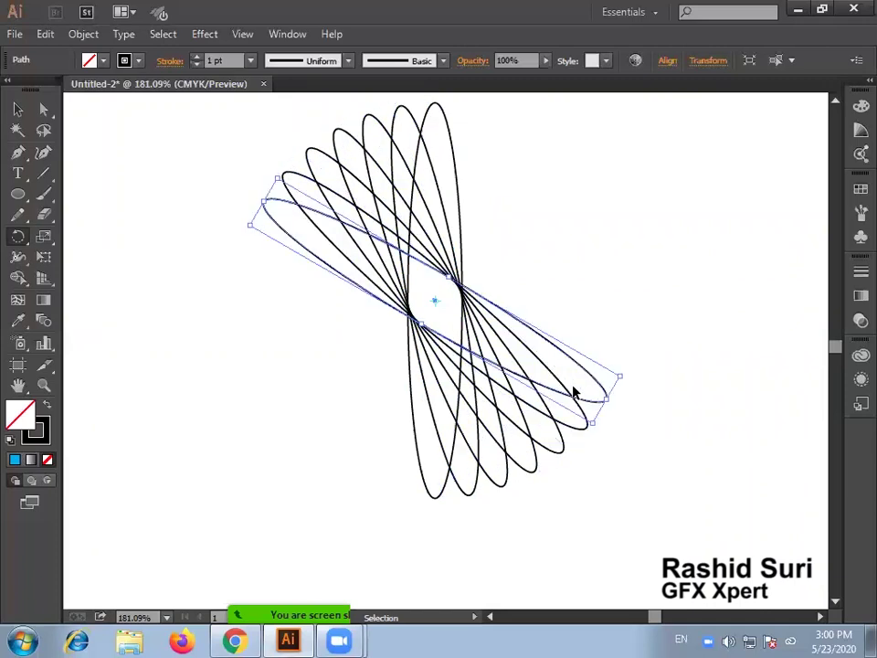
pyautogui.hotkey('ctrl', 'd')
pyautogui.hotkey('ctrl', 'd')
pyautogui.hotkey('ctrl', 'd')
pyautogui.hotkey('ctrl', 'd')
pyautogui.hotkey('ctrl', 'd')
pyautogui.hotkey('ctrl', 'd')
pyautogui.hotkey('ctrl', 'd')
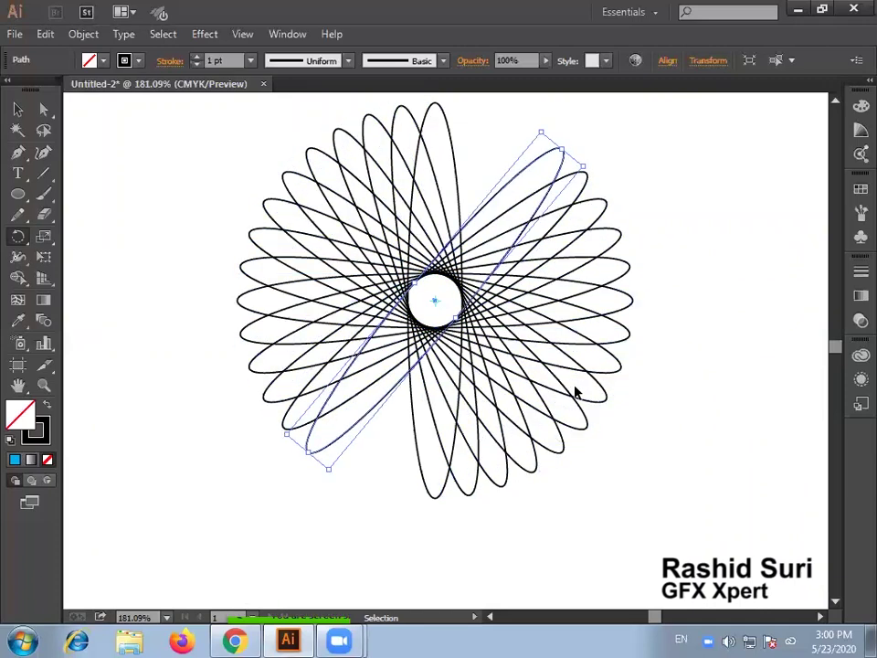
pyautogui.hotkey('ctrl', 'd')
pyautogui.hotkey('ctrl', 'd')
pyautogui.hotkey('ctrl', 'd')
pyautogui.hotkey('ctrl', 'd')
# - Undo all the rotated copies of the second flower, back to the single upright ellipse
pyautogui.hotkey('ctrl', 'z')
pyautogui.hotkey('ctrl', 'z')
pyautogui.hotkey('ctrl', 'z')
pyautogui.hotkey('ctrl', 'z')
pyautogui.hotkey('ctrl', 'z')
pyautogui.hotkey('ctrl', 'z')
pyautogui.hotkey('ctrl', 'z')
pyautogui.hotkey('ctrl', 'z')
pyautogui.hotkey('ctrl', 'z')
pyautogui.hotkey('ctrl', 'z')
pyautogui.hotkey('ctrl', 'z')
pyautogui.hotkey('ctrl', 'z')
pyautogui.hotkey('ctrl', 'z')
pyautogui.hotkey('ctrl', 'z')
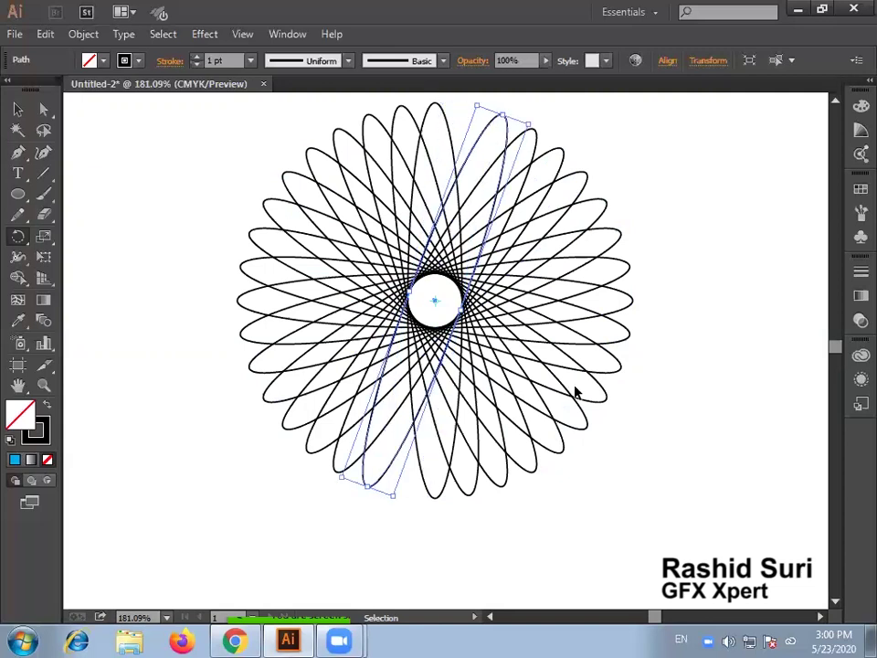
pyautogui.hotkey('ctrl', 'z')
pyautogui.hotkey('ctrl', 'z')
pyautogui.hotkey('ctrl', 'z')
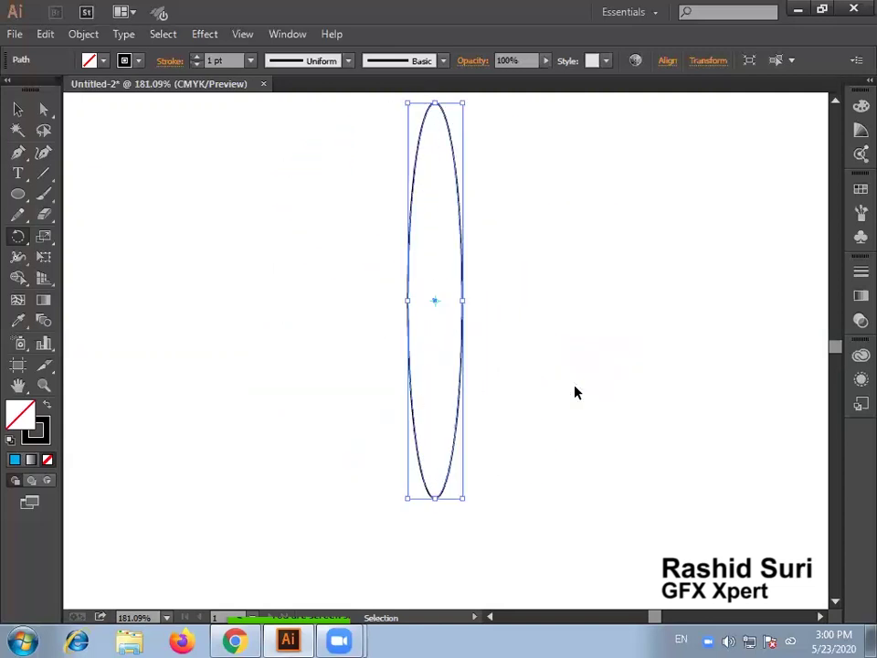
# - Move the ellipse down and to the right, and rotate it slightly counterclockwise around its bottom anchor point
pyautogui.click(18, 108)
pyautogui.moveTo(435, 300); pyautogui.dragTo(486, 352)
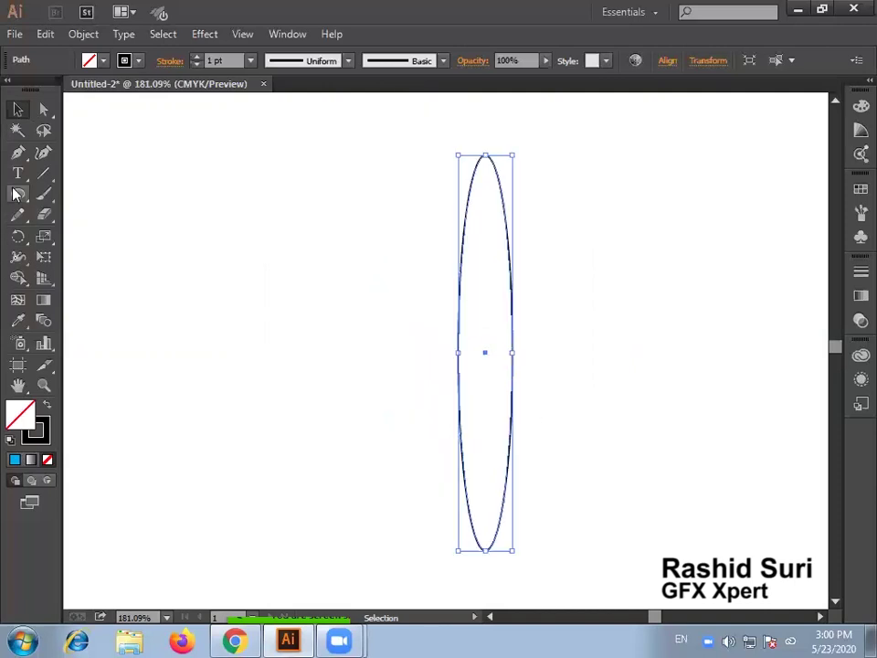
pyautogui.click(17, 235)
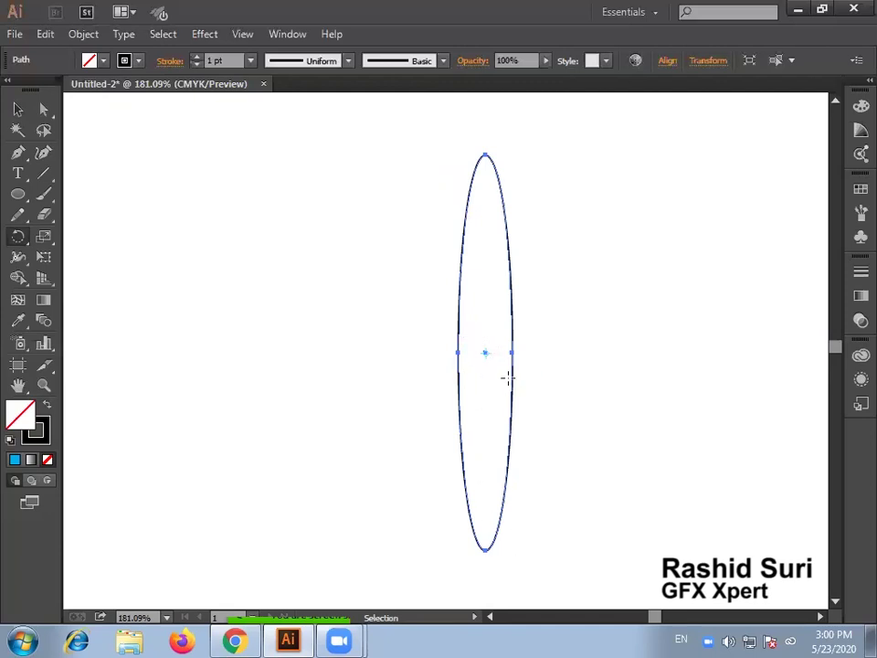
pyautogui.click(485, 548)
pyautogui.moveTo(500, 185); pyautogui.dragTo(471, 248)
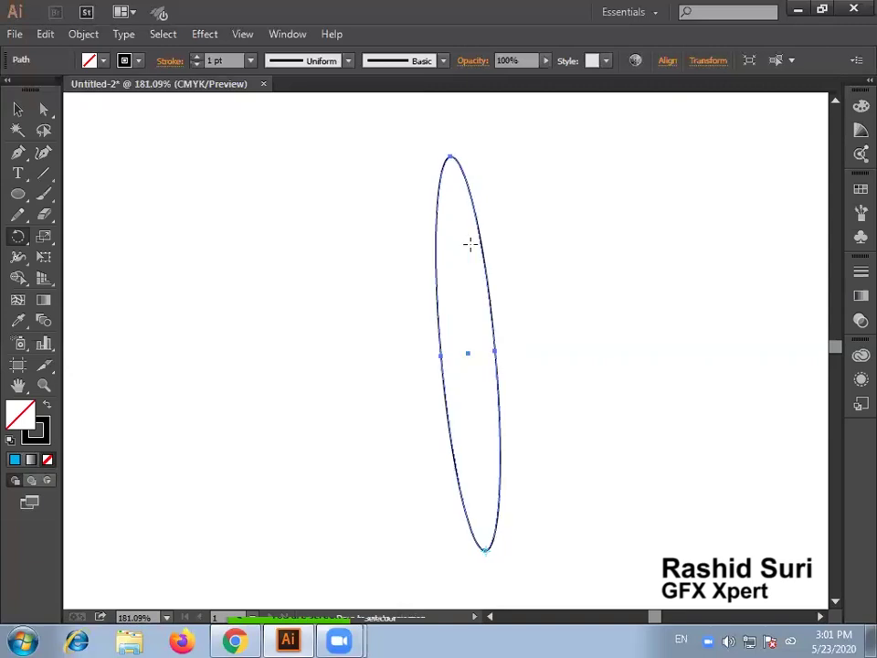
pyautogui.press('ctrl')
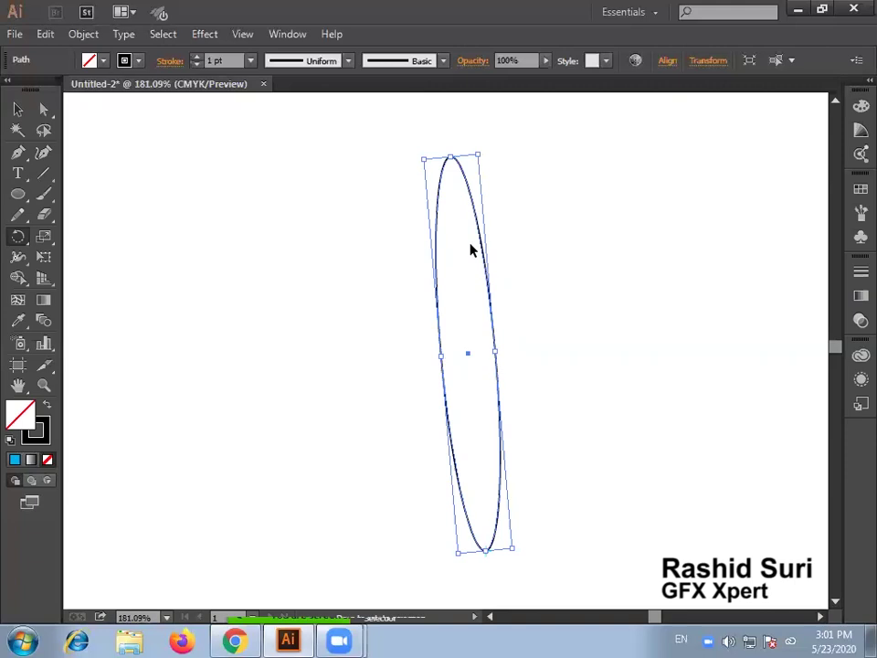
# - Try repeating the rotation with Transform Again, and undo the rotations back to the upright ellipse
pyautogui.hotkey('ctrl', 'd')
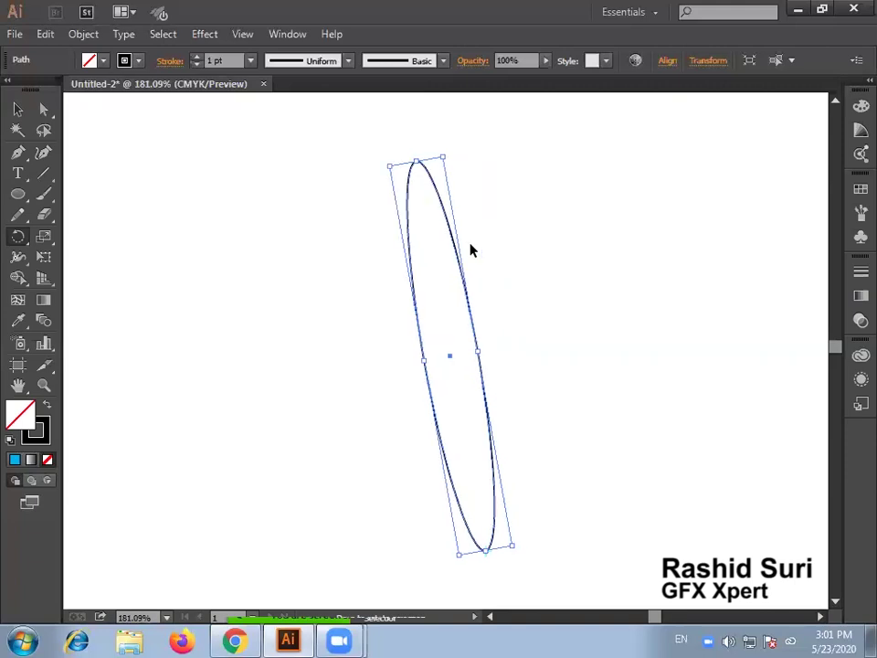
pyautogui.hotkey('ctrl', 'z')
pyautogui.hotkey('ctrl', 'z')
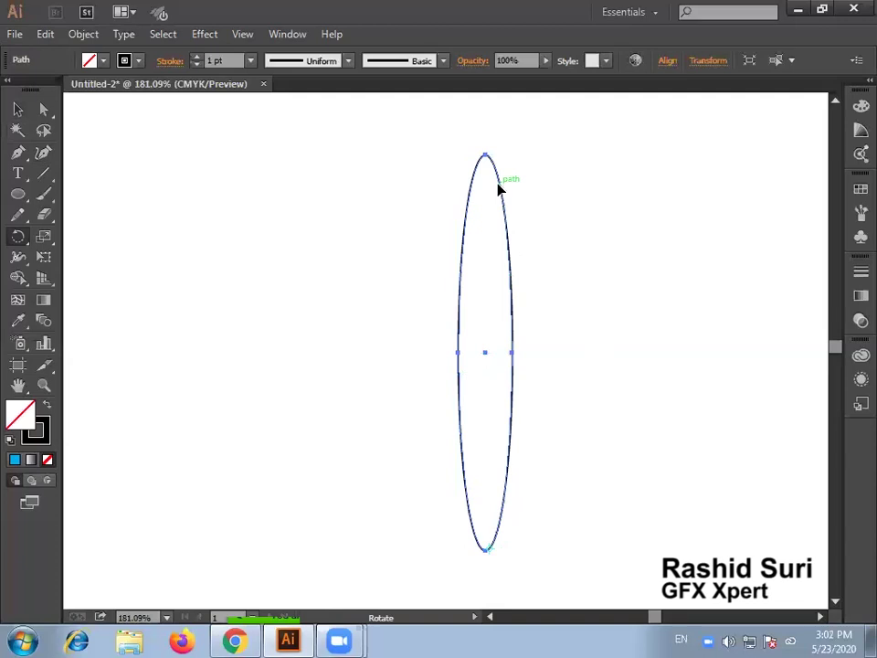
# - Make a slightly counterclockwise rotated copy of the ellipse around its bottom anchor point and repeat it with Transform Again around the full circle
pyautogui.moveTo(500, 188); pyautogui.dragTo(468, 188)
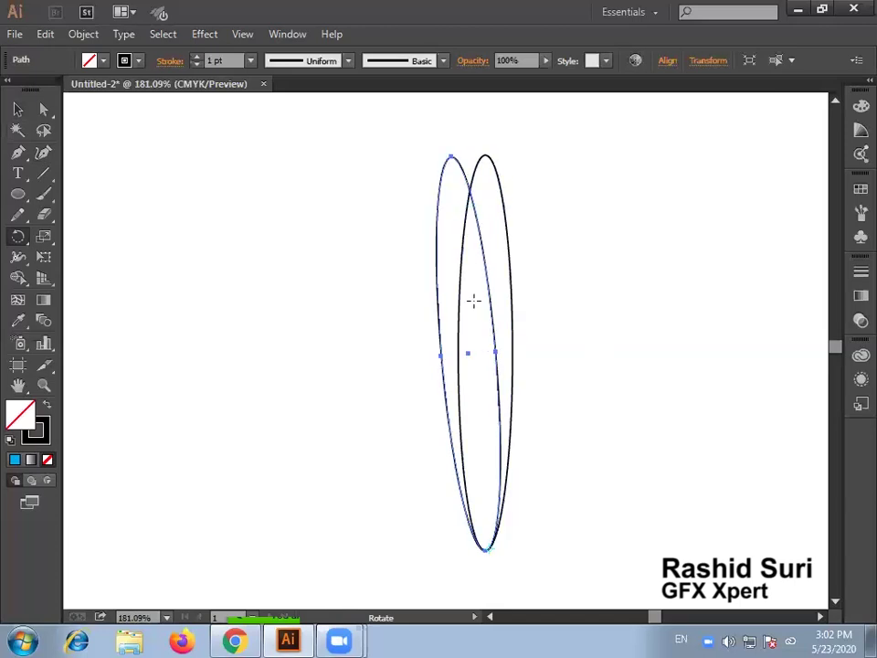
pyautogui.hotkey('ctrl', 'd')
pyautogui.hotkey('ctrl', 'd')
pyautogui.hotkey('ctrl', 'd')
pyautogui.hotkey('ctrl', 'd')
pyautogui.hotkey('ctrl', 'd')
pyautogui.hotkey('ctrl', 'd')
pyautogui.hotkey('ctrl', 'd')
pyautogui.hotkey('ctrl', 'd')
pyautogui.hotkey('ctrl', 'd')
pyautogui.hotkey('ctrl', 'd')
pyautogui.hotkey('ctrl', 'd')
pyautogui.hotkey('ctrl', 'd')
pyautogui.hotkey('ctrl', 'd')
pyautogui.hotkey('ctrl', 'd')
pyautogui.hotkey('ctrl', 'd')
pyautogui.hotkey('ctrl', 'd')
pyautogui.hotkey('ctrl', 'd')
pyautogui.hotkey('ctrl', 'd')
pyautogui.hotkey('ctrl', 'd')
pyautogui.hotkey('ctrl', 'd')
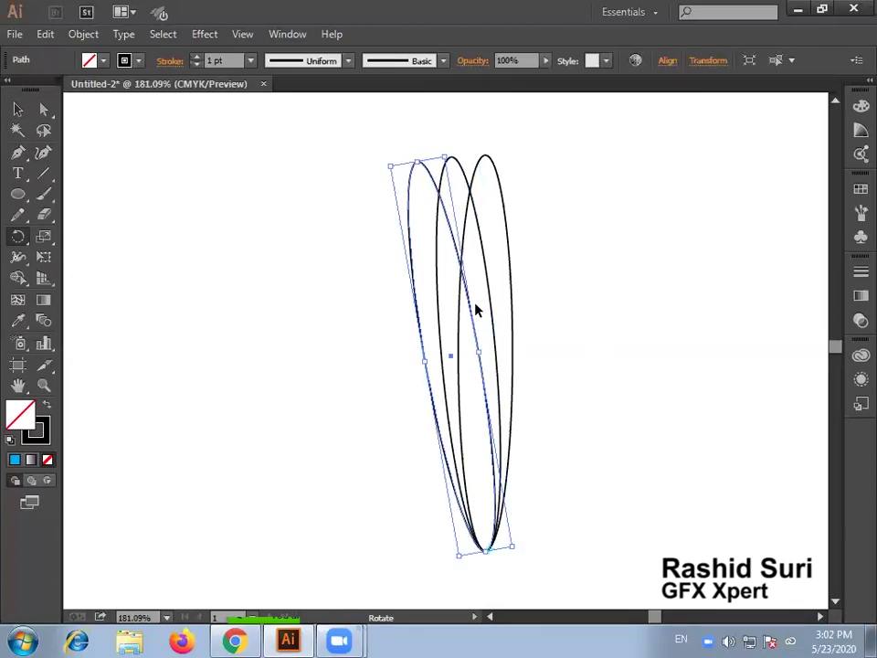
pyautogui.hotkey('ctrl', 'd')
pyautogui.hotkey('ctrl', 'd')
pyautogui.hotkey('ctrl', 'd')
pyautogui.hotkey('ctrl', 'd')
pyautogui.hotkey('ctrl', 'd')
pyautogui.hotkey('ctrl', 'd')
pyautogui.hotkey('ctrl', 'd')
pyautogui.hotkey('ctrl', 'd')
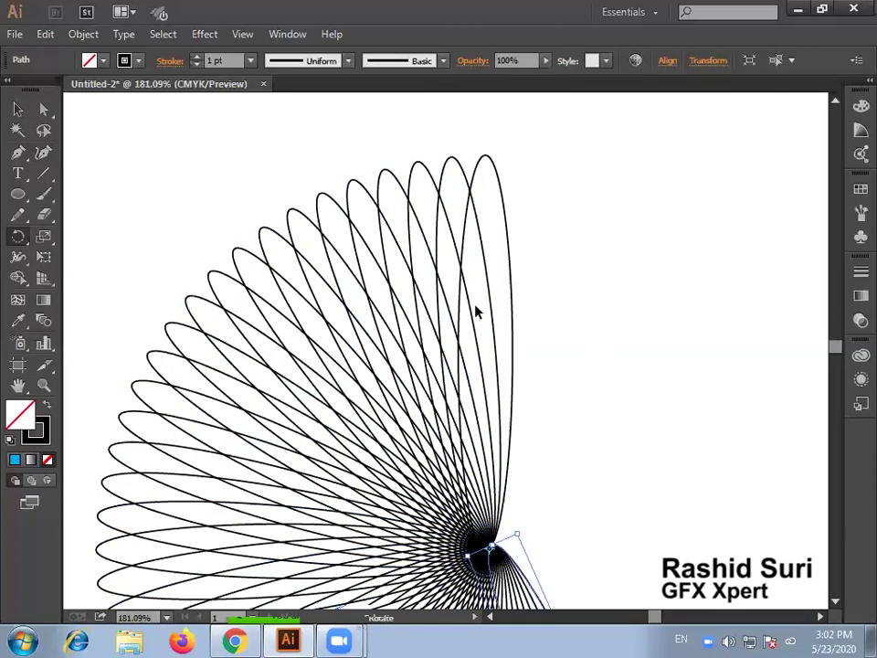
pyautogui.hotkey('ctrl', 'd')
pyautogui.hotkey('ctrl', 'd')
pyautogui.hotkey('ctrl', 'd')
pyautogui.hotkey('ctrl', 'd')
pyautogui.hotkey('ctrl', 'd')
pyautogui.hotkey('ctrl', 'd')
pyautogui.hotkey('ctrl', 'd')
pyautogui.hotkey('ctrl', 'd')
pyautogui.hotkey('ctrl', 'd')
pyautogui.hotkey('ctrl', 'd')
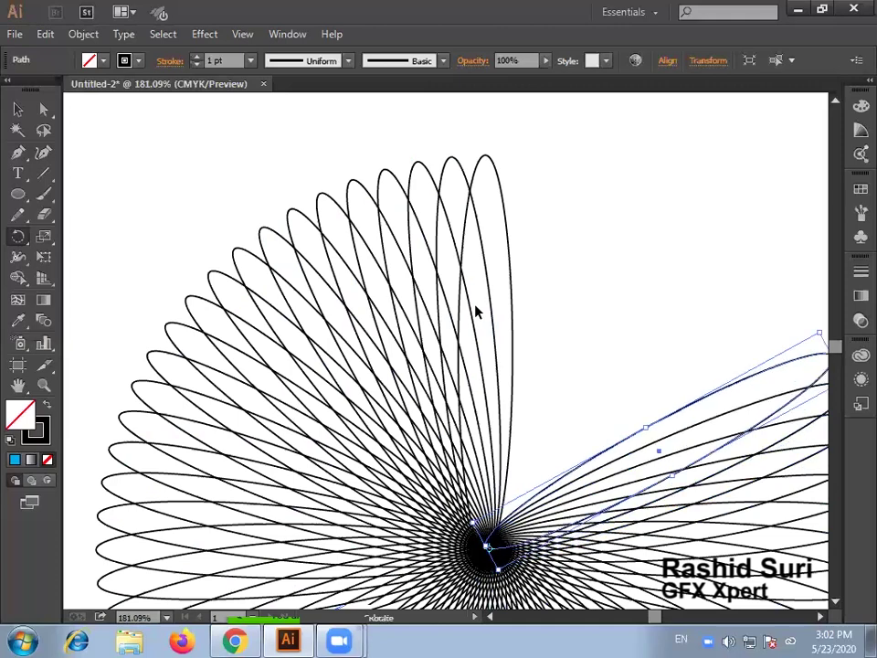
pyautogui.hotkey('ctrl', 'd')
pyautogui.hotkey('ctrl', 'd')
pyautogui.hotkey('ctrl', 'd')
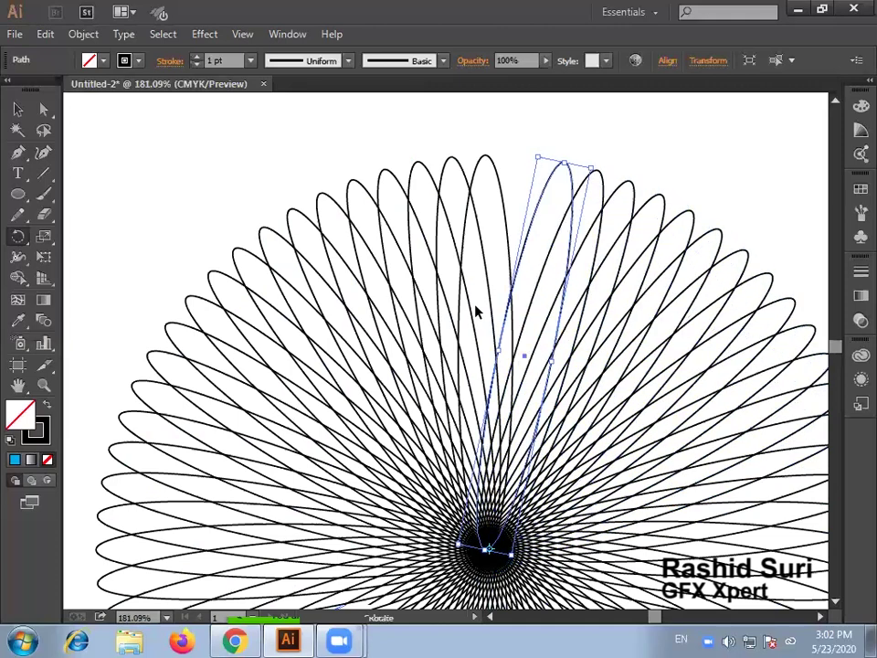
# - Select all the ellipses of the new flower on the artboard and group them
pyautogui.keyDown('ctrl'); pyautogui.keyDown('alt'); pyautogui.click(489, 297); pyautogui.keyUp('alt'); pyautogui.keyUp('ctrl')
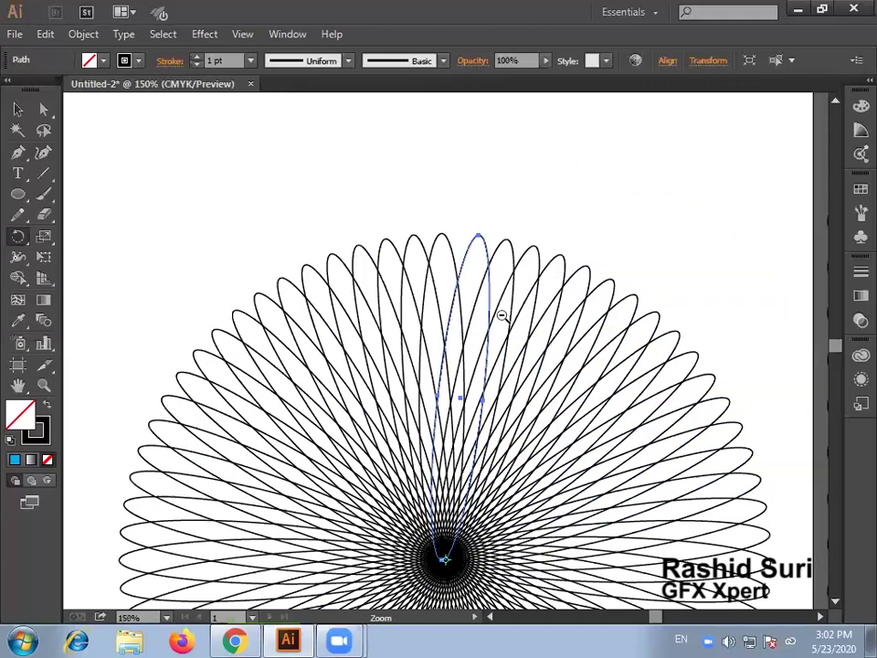
pyautogui.keyDown('ctrl'); pyautogui.keyDown('alt'); pyautogui.click(502, 317); pyautogui.keyUp('alt'); pyautogui.keyUp('ctrl')
pyautogui.keyDown('ctrl'); pyautogui.keyDown('alt'); pyautogui.click(507, 361); pyautogui.keyUp('alt'); pyautogui.keyUp('ctrl')
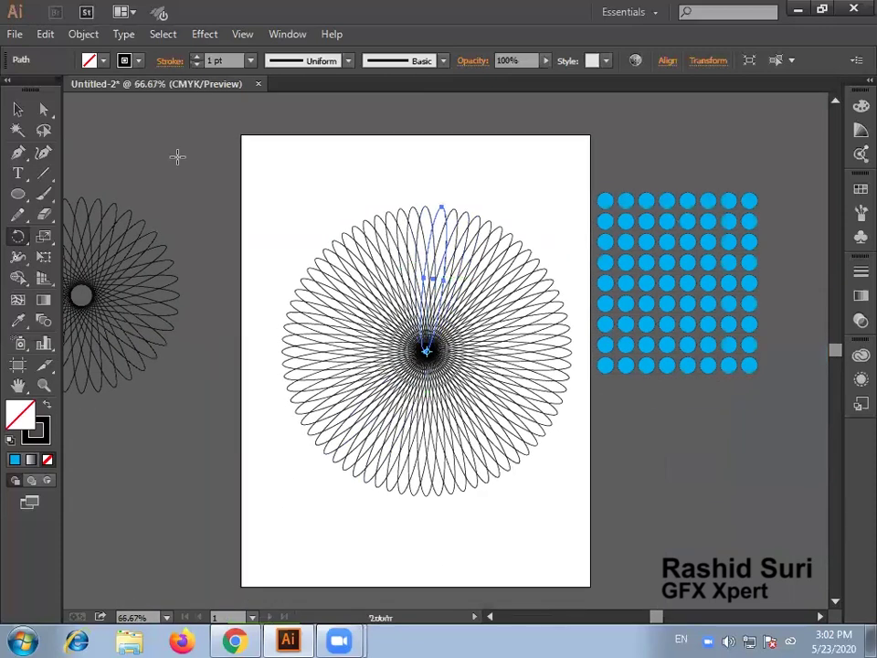
pyautogui.click(18, 108)
pyautogui.moveTo(327, 190); pyautogui.dragTo(497, 519)
pyautogui.hotkey('ctrl', 'g')
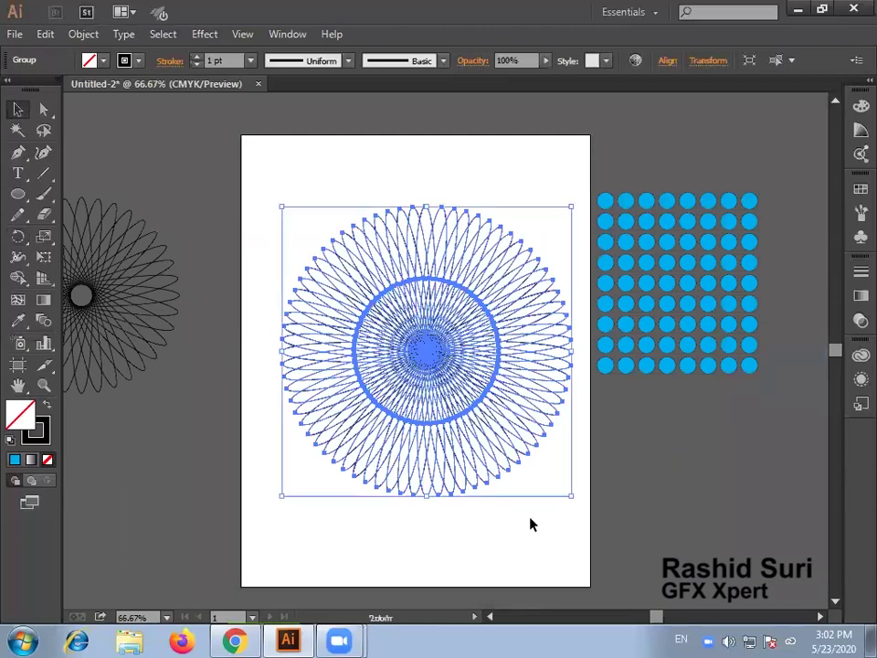
pyautogui.click(529, 523)
# - Move both flower groups off the artboard to its left side, the smaller one above the larger one
pyautogui.moveTo(168, 298); pyautogui.dragTo(355, 182)
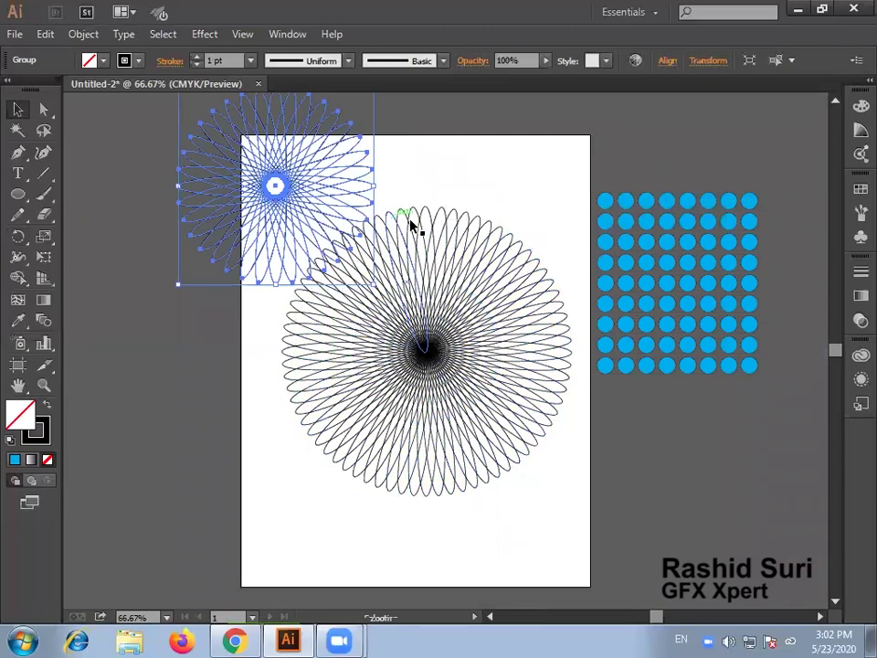
pyautogui.click(487, 229)
pyautogui.moveTo(462, 274); pyautogui.dragTo(465, 410)
pyautogui.moveTo(302, 212); pyautogui.dragTo(193, 246)
pyautogui.click(492, 280)
pyautogui.moveTo(530, 452); pyautogui.dragTo(162, 391)
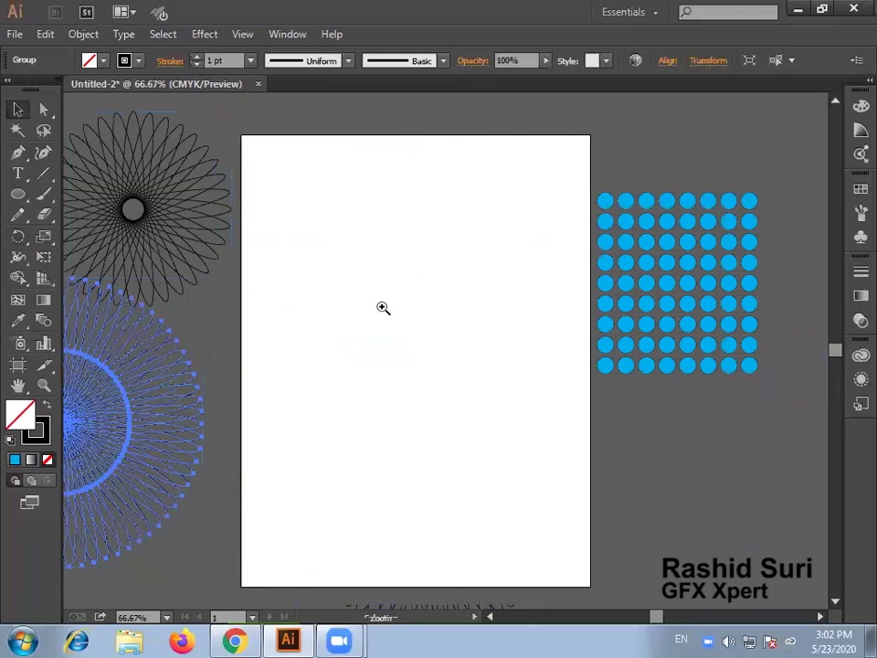
# - Draw a new tall, narrow ellipse near the middle of the empty artboard
pyautogui.keyDown('ctrl'); pyautogui.click(382, 307); pyautogui.keyUp('ctrl')
pyautogui.click(17, 194)
pyautogui.moveTo(444, 204); pyautogui.dragTo(484, 464)
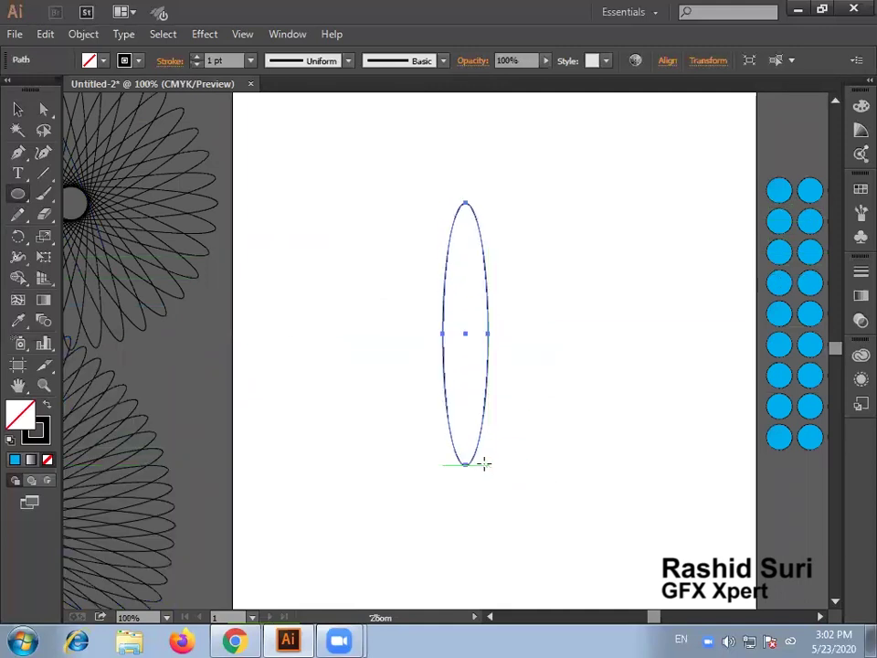
# - Create a slightly counterclockwise rotated copy of the ellipse around its left anchor point
pyautogui.click(18, 236)
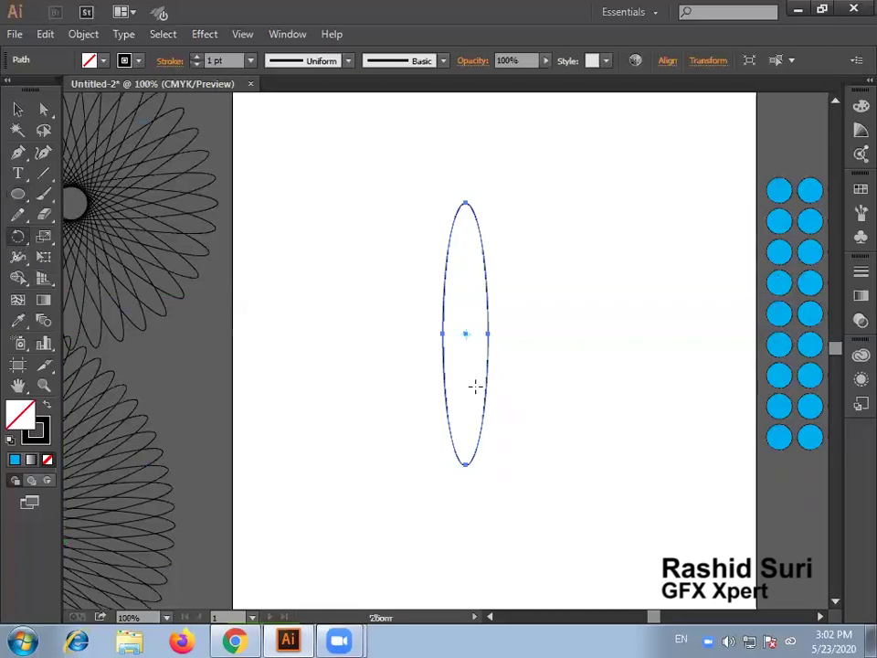
pyautogui.click(443, 334)
pyautogui.moveTo(462, 216); pyautogui.dragTo(447, 219)
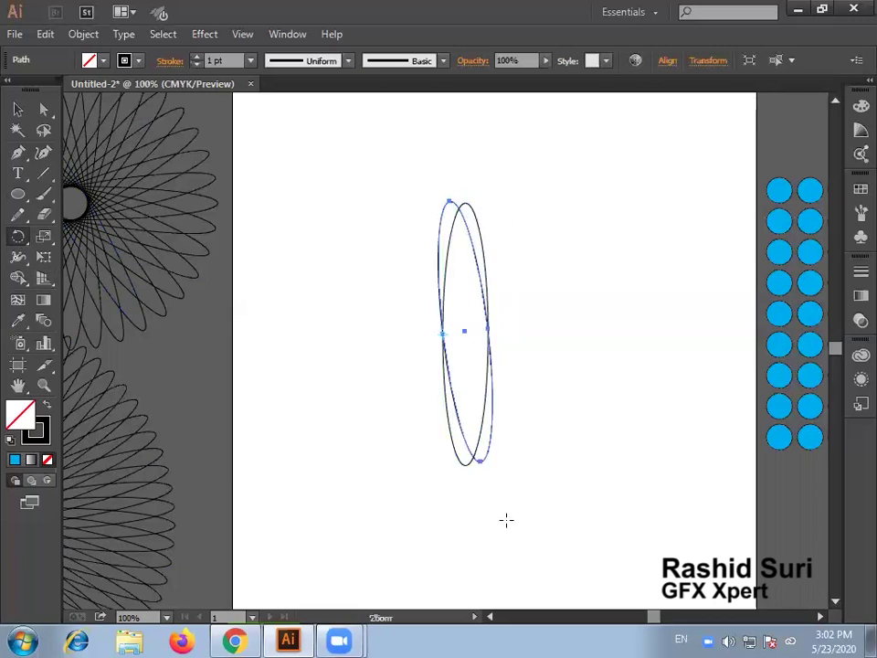
# - Repeat the rotated copy with Transform Again until the ellipses form a complete round pattern, and deselect it
pyautogui.hotkey('ctrl', 'd')
pyautogui.hotkey('ctrl', 'd')
pyautogui.hotkey('ctrl', 'd')
pyautogui.hotkey('ctrl', 'd')
pyautogui.hotkey('ctrl', 'd')
pyautogui.hotkey('ctrl', 'd')
pyautogui.hotkey('ctrl', 'd')
pyautogui.hotkey('ctrl', 'd')
pyautogui.hotkey('ctrl', 'd')
pyautogui.hotkey('ctrl', 'd')
pyautogui.hotkey('ctrl', 'd')
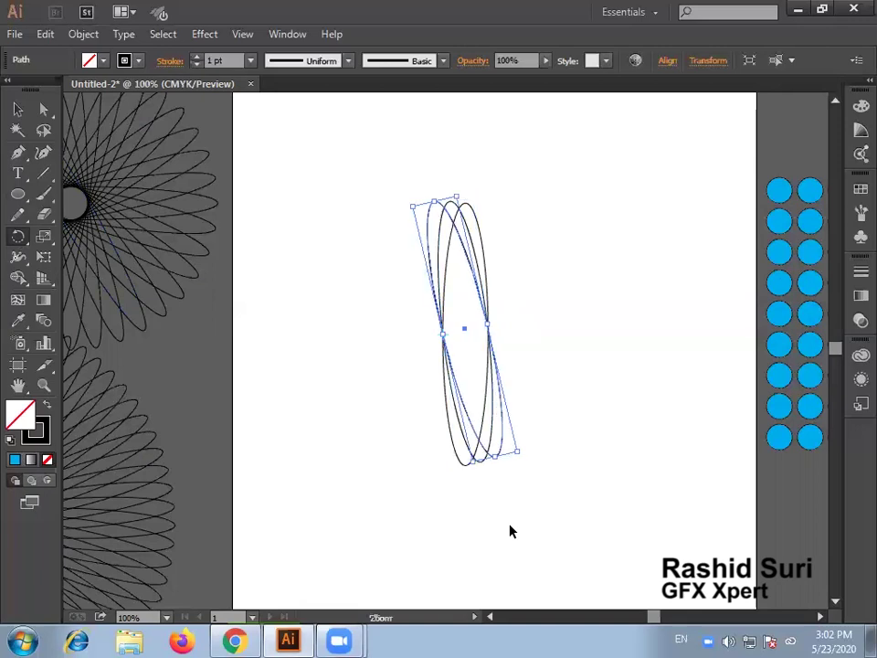
pyautogui.hotkey('ctrl', 'd')
pyautogui.hotkey('ctrl', 'd')
pyautogui.hotkey('ctrl', 'd')
pyautogui.hotkey('ctrl', 'd')
pyautogui.hotkey('ctrl', 'd')
pyautogui.hotkey('ctrl', 'd')
pyautogui.hotkey('ctrl', 'd')
pyautogui.hotkey('ctrl', 'd')
pyautogui.hotkey('ctrl', 'd')
pyautogui.hotkey('ctrl', 'd')
pyautogui.hotkey('ctrl', 'd')
pyautogui.hotkey('ctrl', 'd')
pyautogui.hotkey('ctrl', 'd')
pyautogui.hotkey('ctrl', 'd')
pyautogui.hotkey('ctrl', 'd')
pyautogui.hotkey('ctrl', 'd')
pyautogui.hotkey('ctrl', 'd')
pyautogui.hotkey('ctrl', 'd')
pyautogui.hotkey('ctrl', 'd')
pyautogui.hotkey('ctrl', 'd')
pyautogui.hotkey('ctrl', 'd')
pyautogui.hotkey('ctrl', 'd')
pyautogui.hotkey('ctrl', 'd')
pyautogui.hotkey('ctrl', 'd')
pyautogui.hotkey('ctrl', 'd')
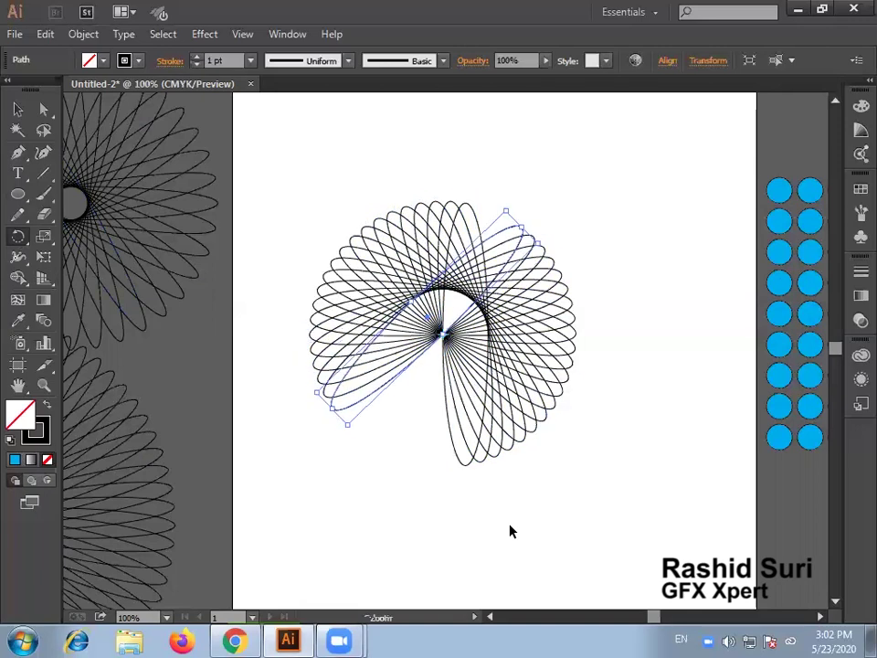
pyautogui.hotkey('ctrl', 'd')
pyautogui.hotkey('ctrl', 'd')
pyautogui.hotkey('ctrl', 'd')
pyautogui.hotkey('ctrl', 'd')
pyautogui.hotkey('ctrl', 'd')
pyautogui.hotkey('ctrl', 'd')
pyautogui.hotkey('ctrl', 'd')
pyautogui.hotkey('ctrl', 'd')
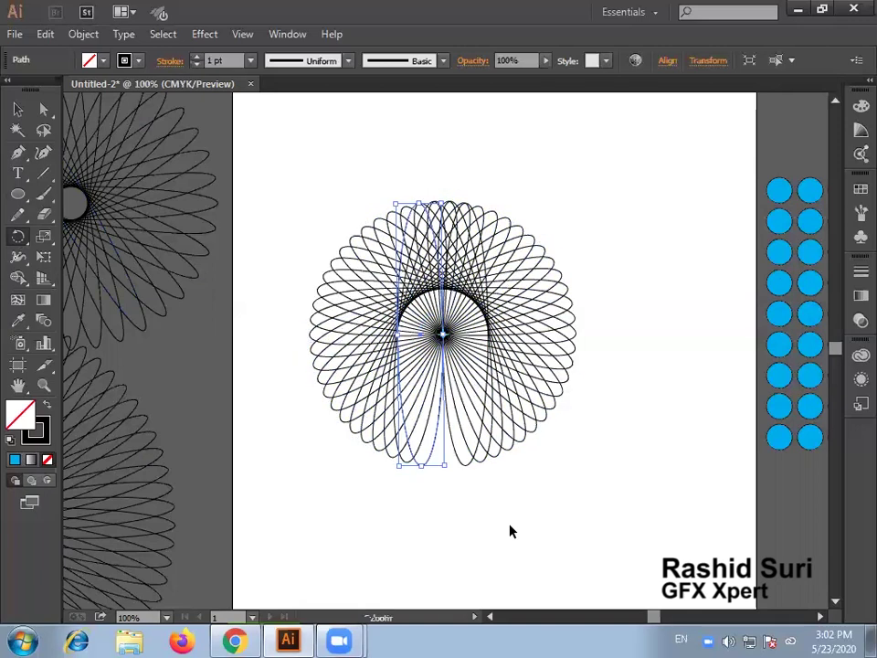
pyautogui.hotkey('ctrl', 'd')
pyautogui.hotkey('ctrl', 'd')
pyautogui.hotkey('ctrl', 'd')
pyautogui.hotkey('ctrl', 'd')
pyautogui.hotkey('ctrl', 'd')
pyautogui.hotkey('ctrl', 'd')
pyautogui.hotkey('ctrl', 'd')
pyautogui.hotkey('ctrl', 'd')
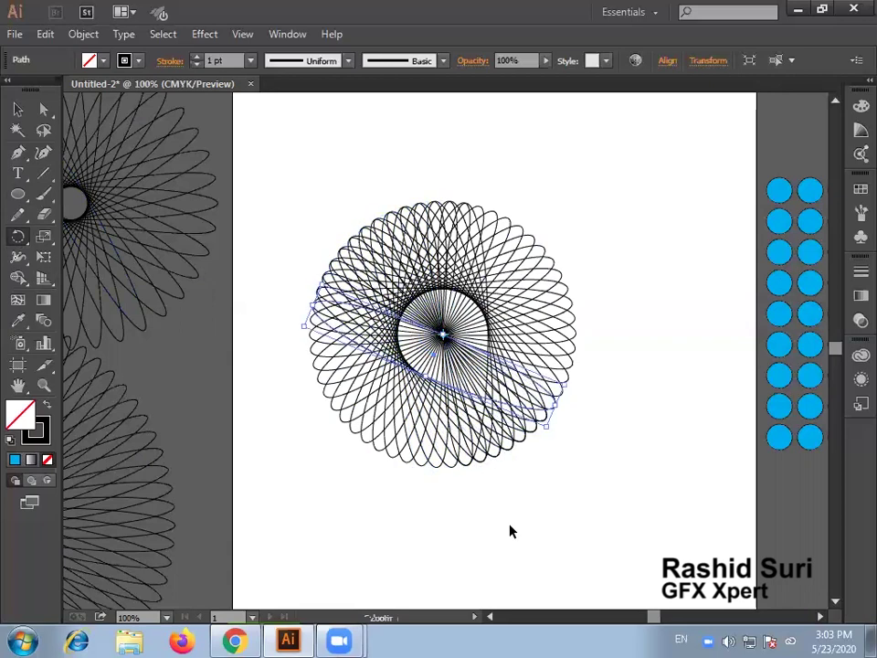
pyautogui.hotkey('ctrl', 'd')
pyautogui.hotkey('ctrl', 'd')
pyautogui.hotkey('ctrl', 'd')
pyautogui.hotkey('ctrl', 'd')
pyautogui.hotkey('ctrl', 'd')
pyautogui.hotkey('ctrl', 'd')
pyautogui.hotkey('ctrl', 'd')
pyautogui.hotkey('ctrl', 'd')
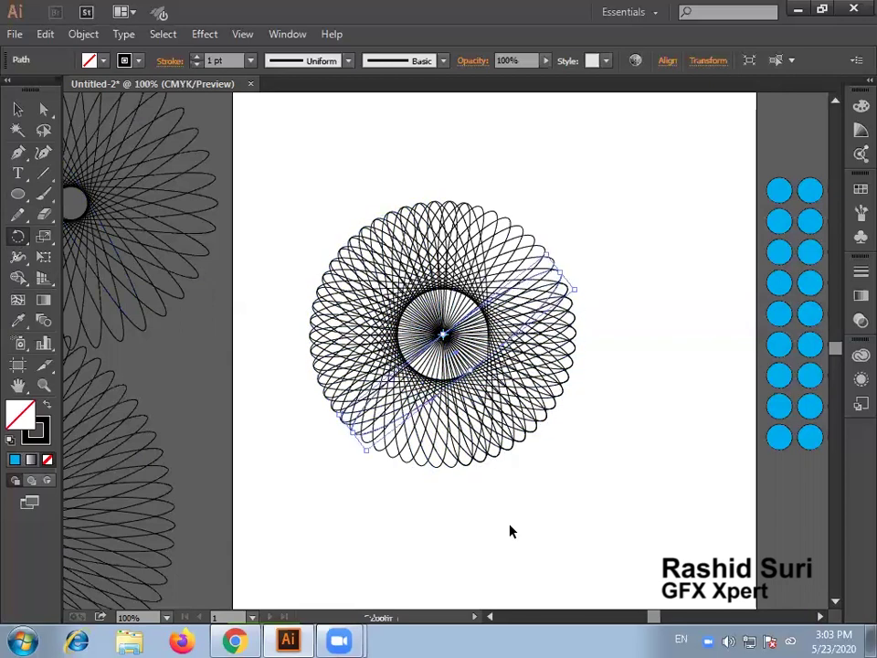
pyautogui.hotkey('ctrl', 'd')
pyautogui.hotkey('ctrl', 'd')
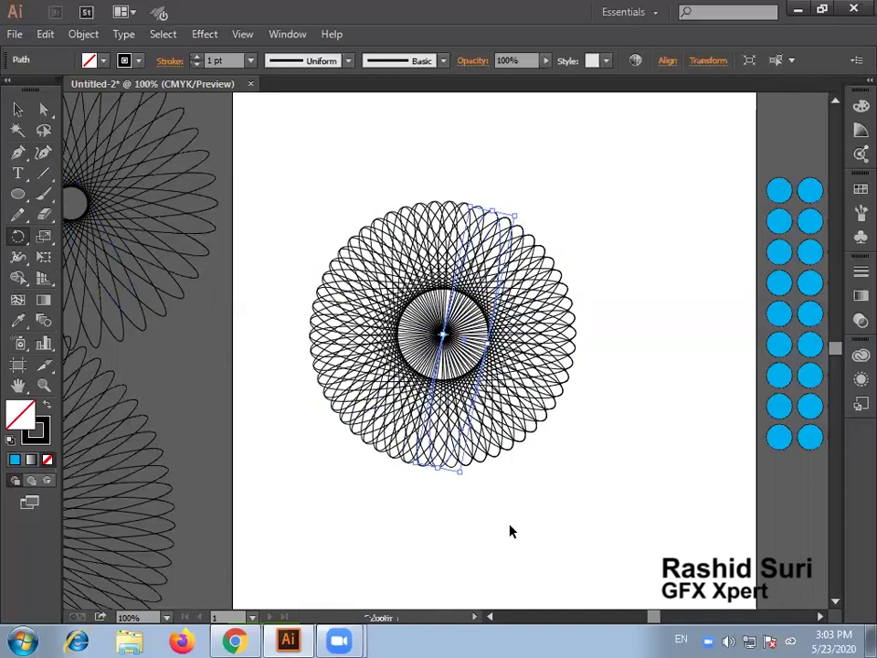
pyautogui.click(18, 111)
pyautogui.click(383, 144)
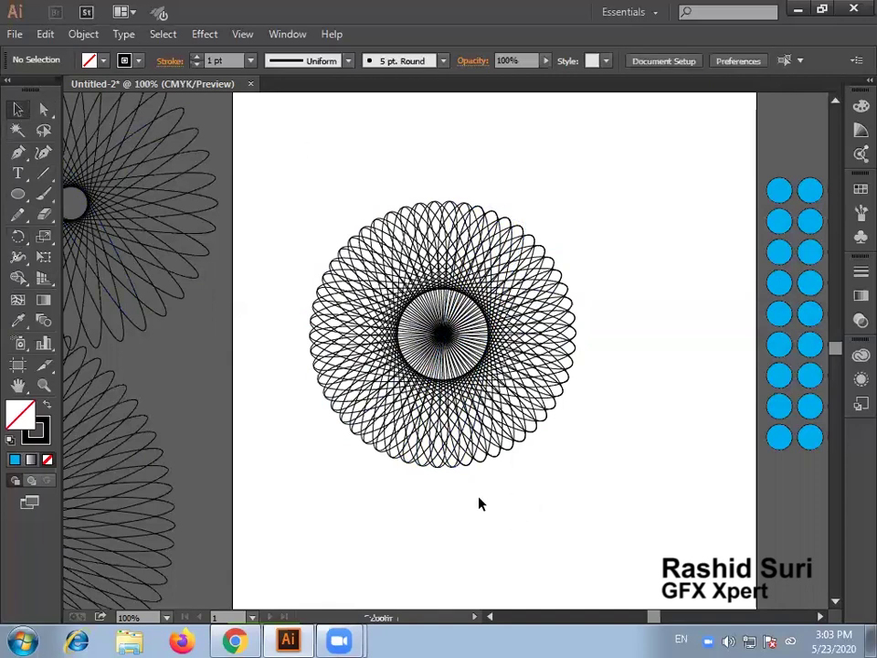
# - Group all the ellipses of the round pattern and move the group off the artboard, below the blue circle grid
pyautogui.moveTo(546, 390); pyautogui.dragTo(576, 429)
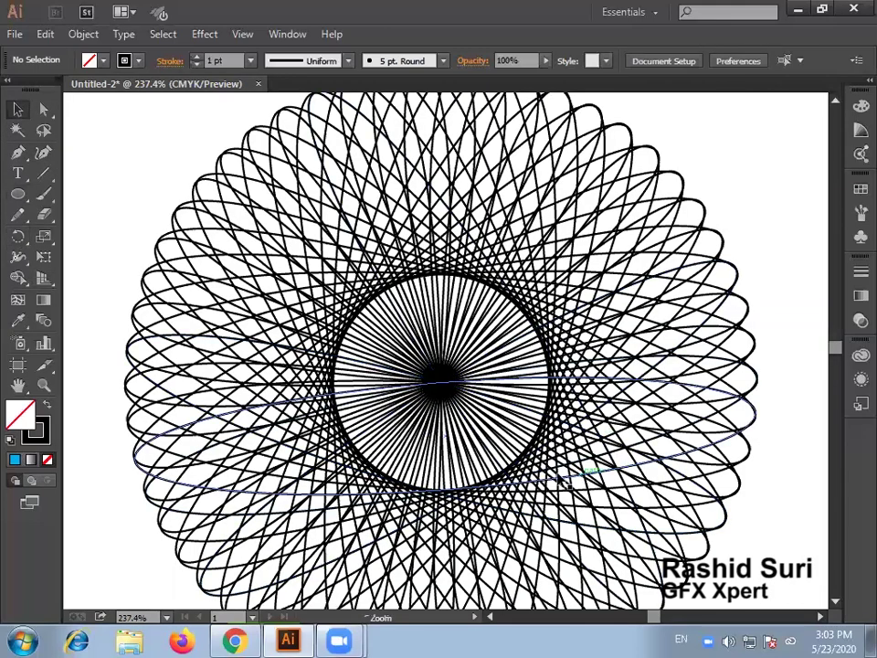
pyautogui.keyDown('alt'); pyautogui.click(489, 409); pyautogui.keyUp('alt')
pyautogui.keyDown('ctrl'); pyautogui.keyDown('alt'); pyautogui.click(489, 408); pyautogui.keyUp('alt'); pyautogui.keyUp('ctrl')
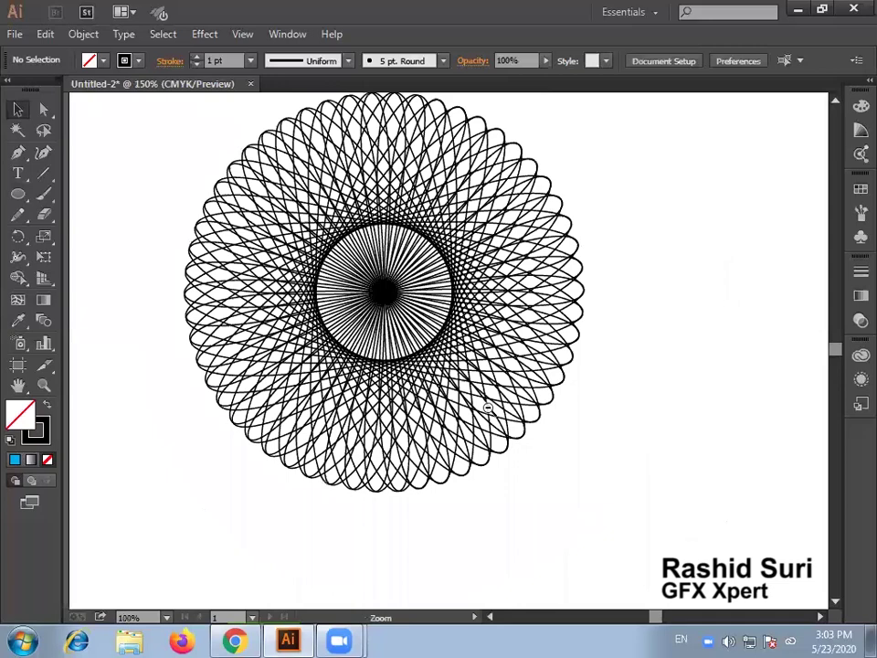
pyautogui.keyDown('ctrl'); pyautogui.keyDown('alt'); pyautogui.click(488, 408); pyautogui.keyUp('alt'); pyautogui.keyUp('ctrl')
pyautogui.moveTo(236, 172); pyautogui.dragTo(536, 437)
pyautogui.press('ctrl')
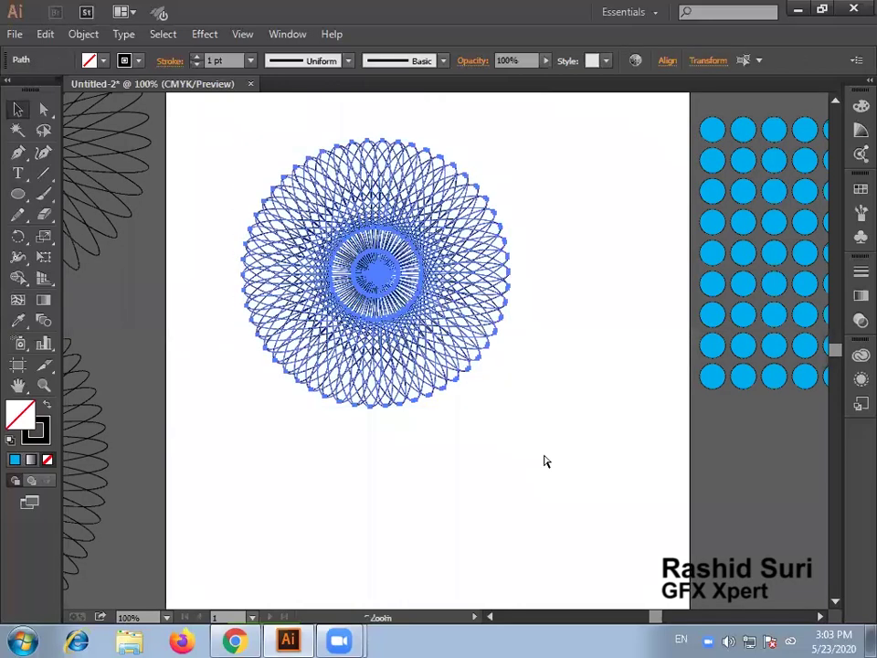
pyautogui.click(591, 458)
pyautogui.moveTo(404, 314); pyautogui.dragTo(828, 561)
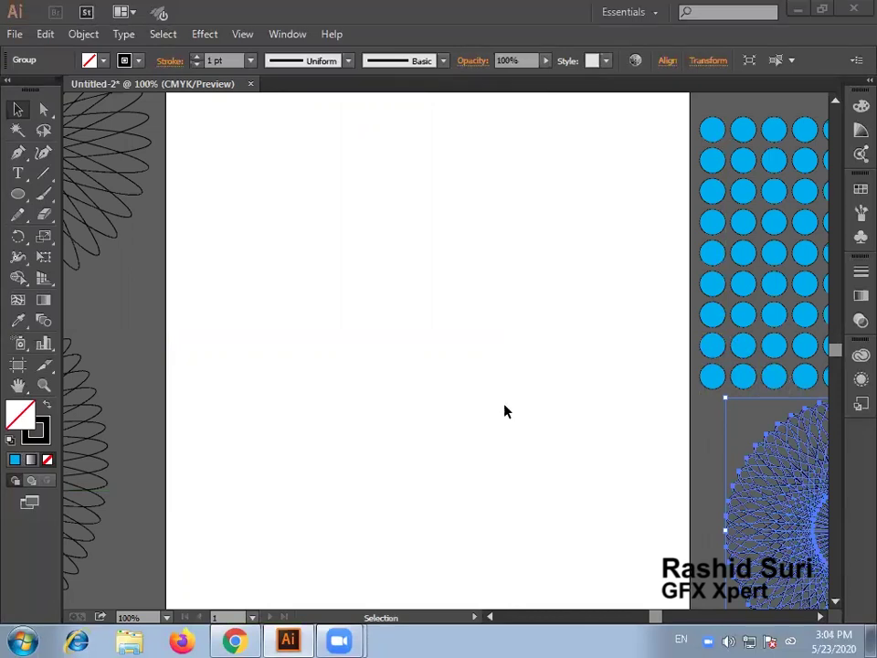
# - Draw an open zigzag path of five straight segments on the empty artboard with the Pen tool
pyautogui.click(26, 162)
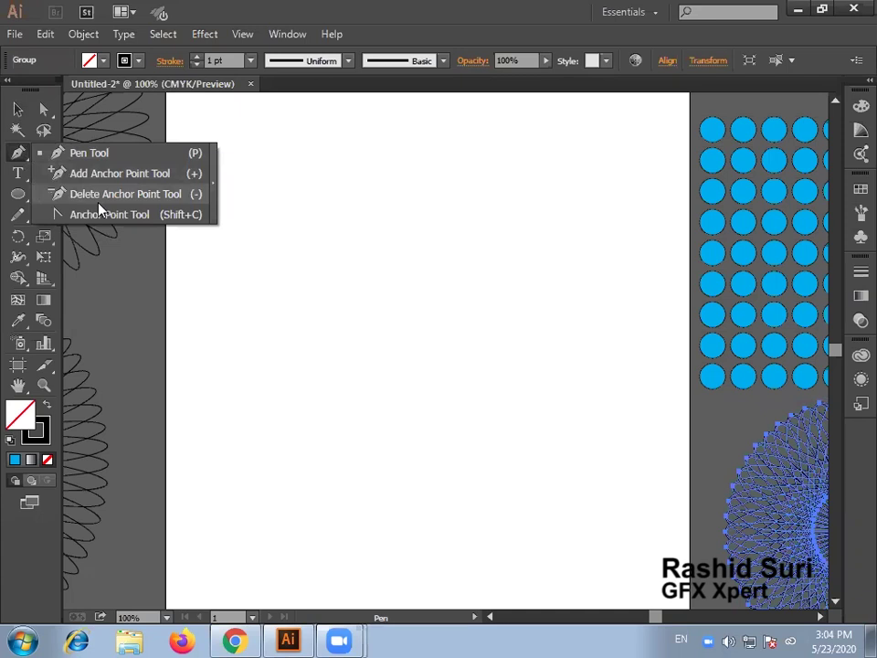
pyautogui.click(73, 153)
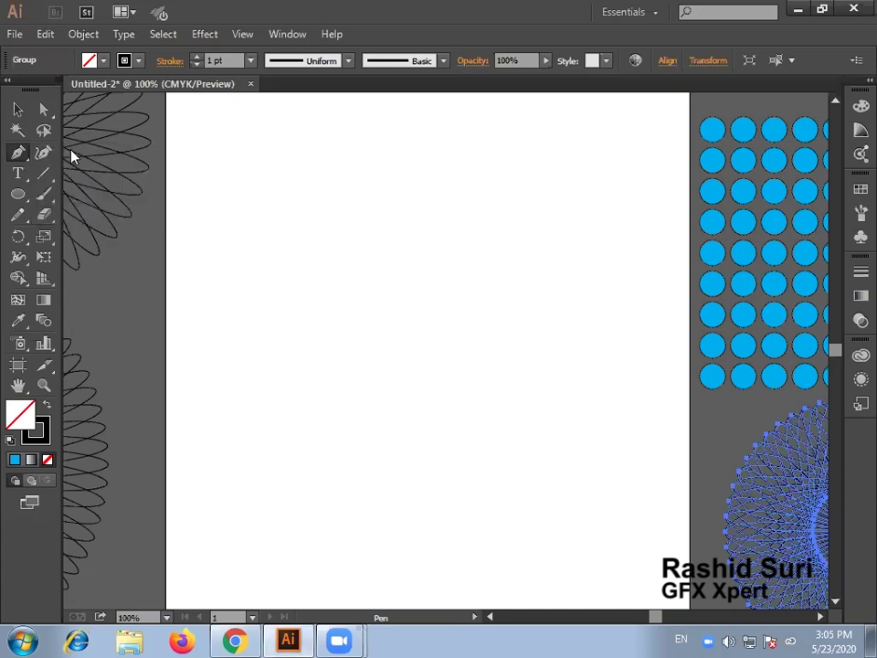
pyautogui.keyDown('ctrl'); pyautogui.click(209, 249); pyautogui.keyUp('ctrl')
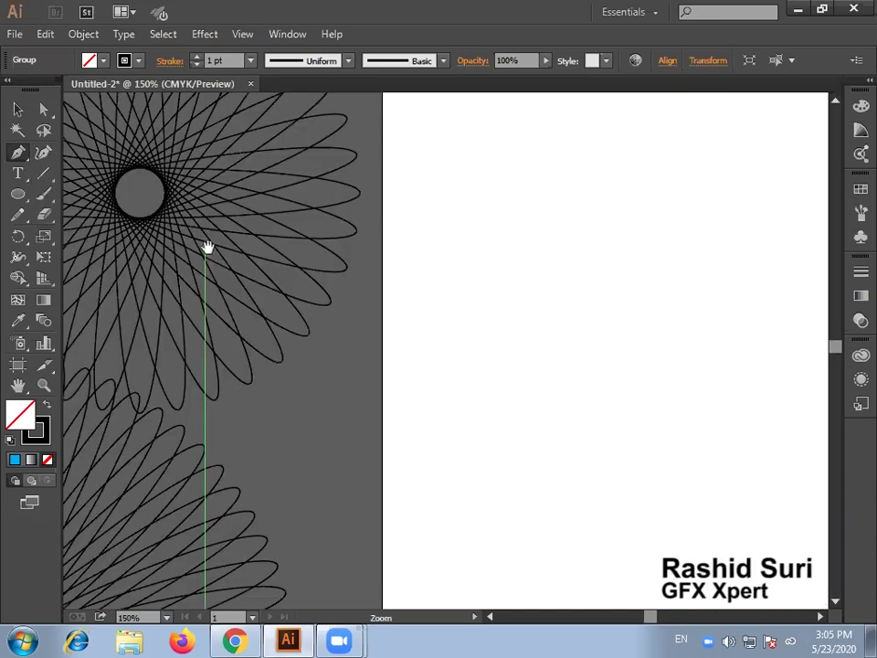
pyautogui.moveTo(333, 247); pyautogui.dragTo(74, 236)
pyautogui.moveTo(392, 271); pyautogui.dragTo(354, 257)
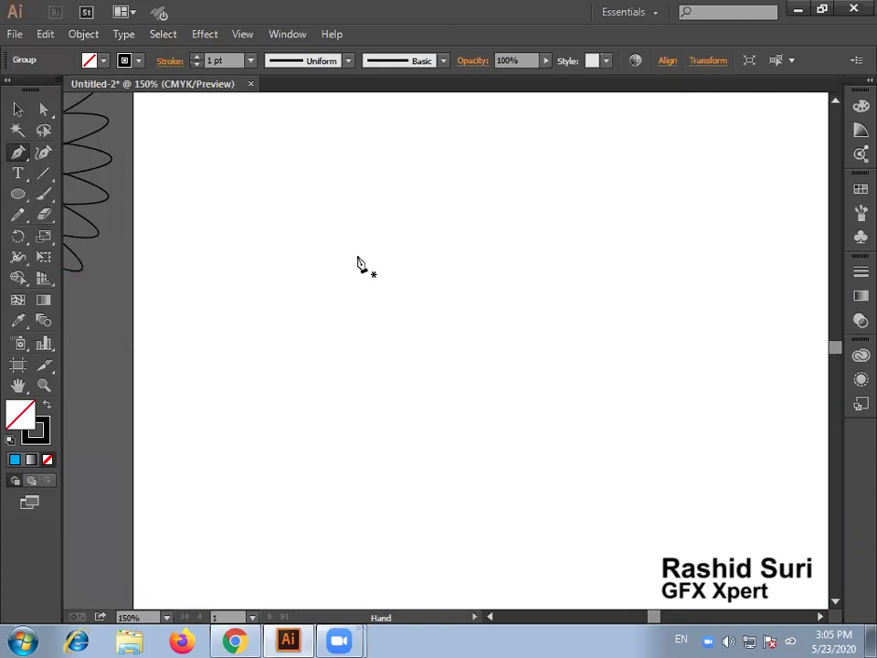
pyautogui.click(285, 298)
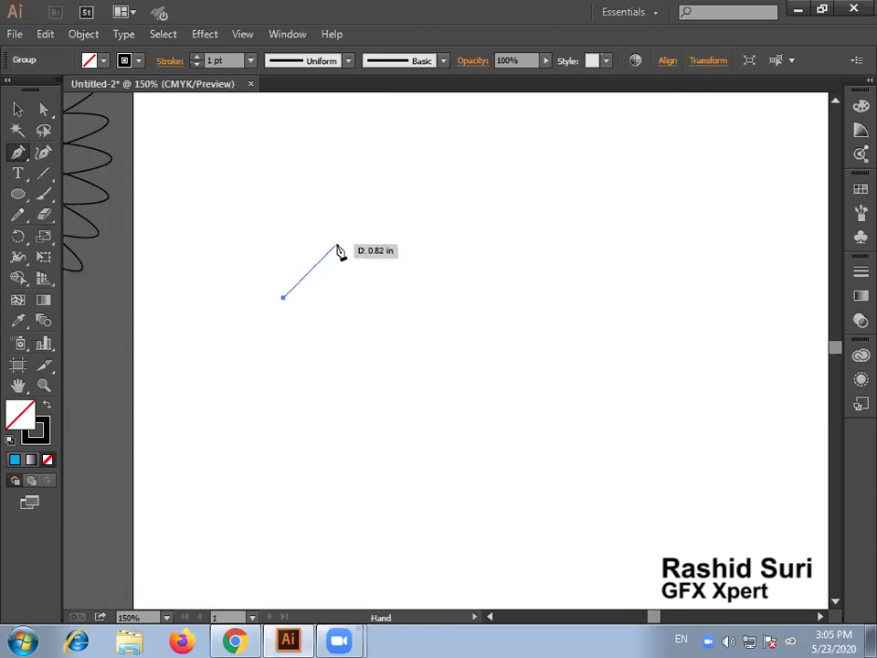
pyautogui.click(352, 234)
pyautogui.click(368, 323)
pyautogui.click(461, 234)
pyautogui.click(410, 380)
pyautogui.click(556, 368)
# - Continue the zigzag path with a smooth anchor point below it and a second curved segment ending at the lower left
pyautogui.click(413, 477)
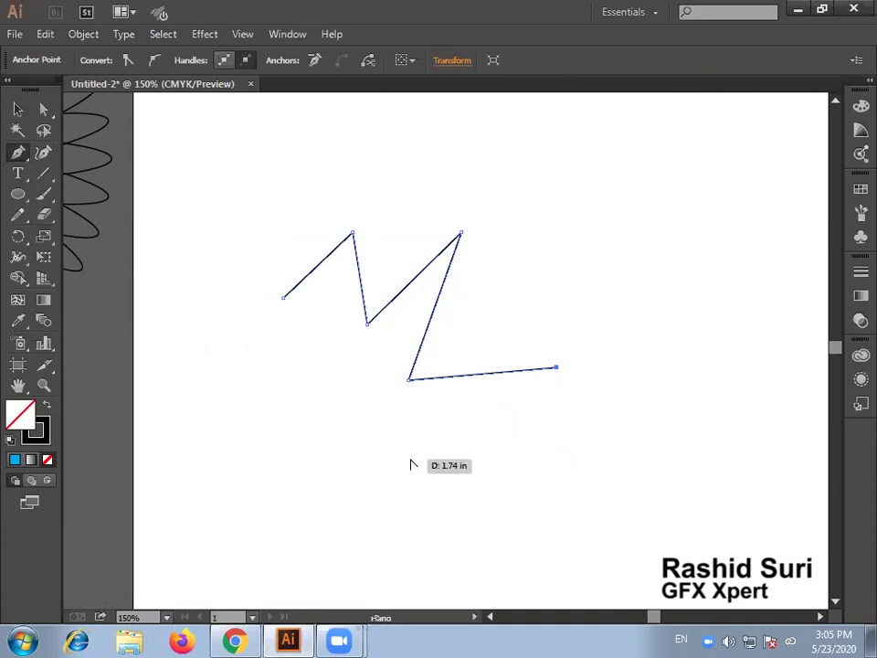
pyautogui.moveTo(413, 467); pyautogui.dragTo(475, 519)
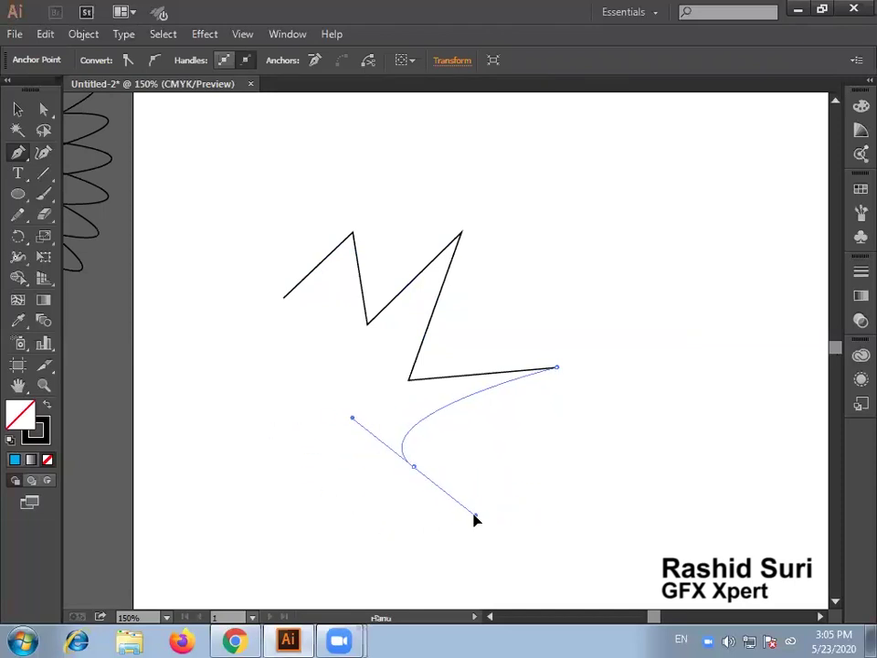
pyautogui.moveTo(476, 519); pyautogui.dragTo(391, 559)
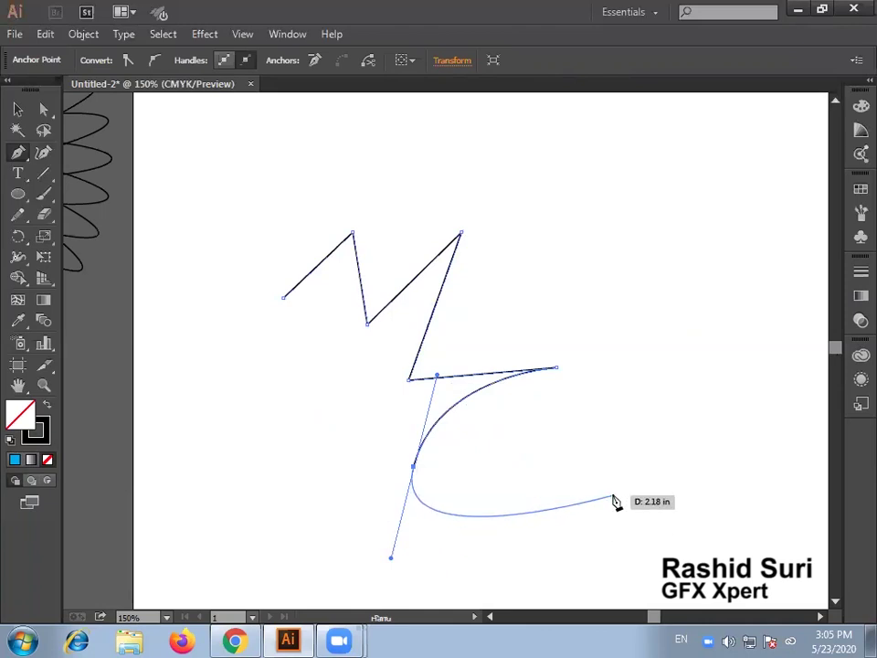
pyautogui.click(319, 516)
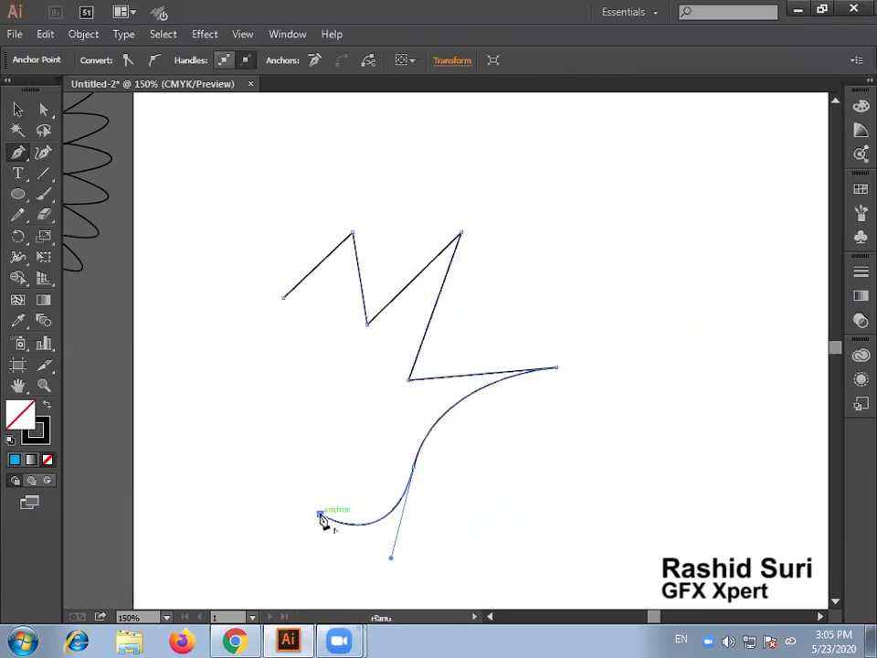
# - Extend the path upward from its lower-left end with two more curved segments, converting each new anchor to remove its outgoing handle
pyautogui.moveTo(320, 516); pyautogui.dragTo(220, 425)
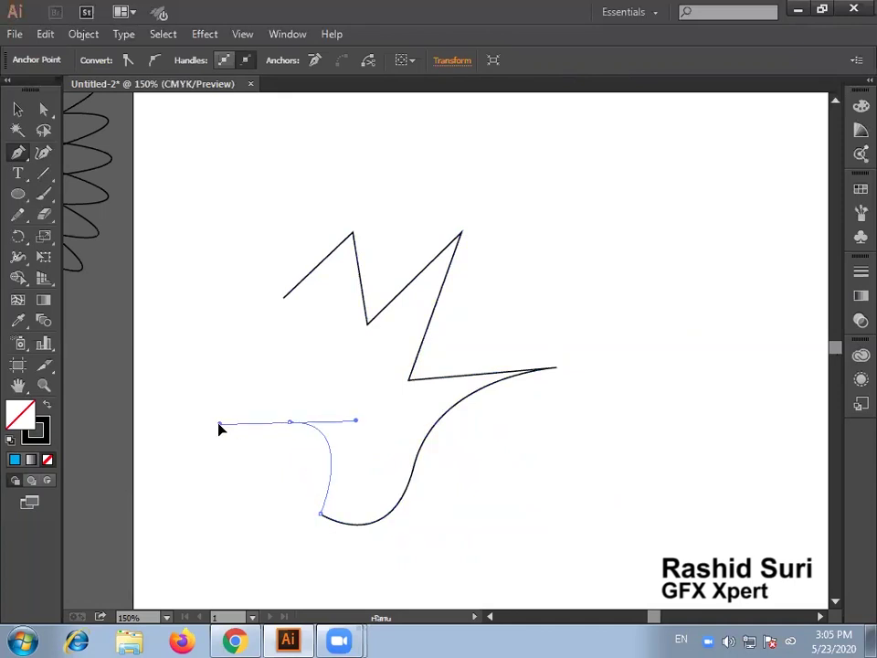
pyautogui.click(290, 423)
pyautogui.moveTo(266, 343); pyautogui.dragTo(174, 348)
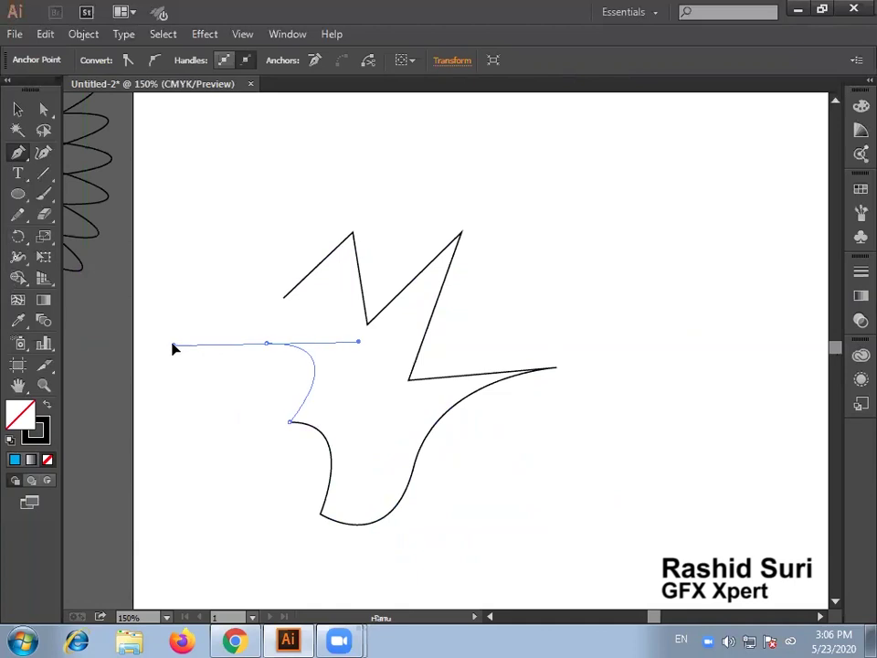
pyautogui.click(266, 344)
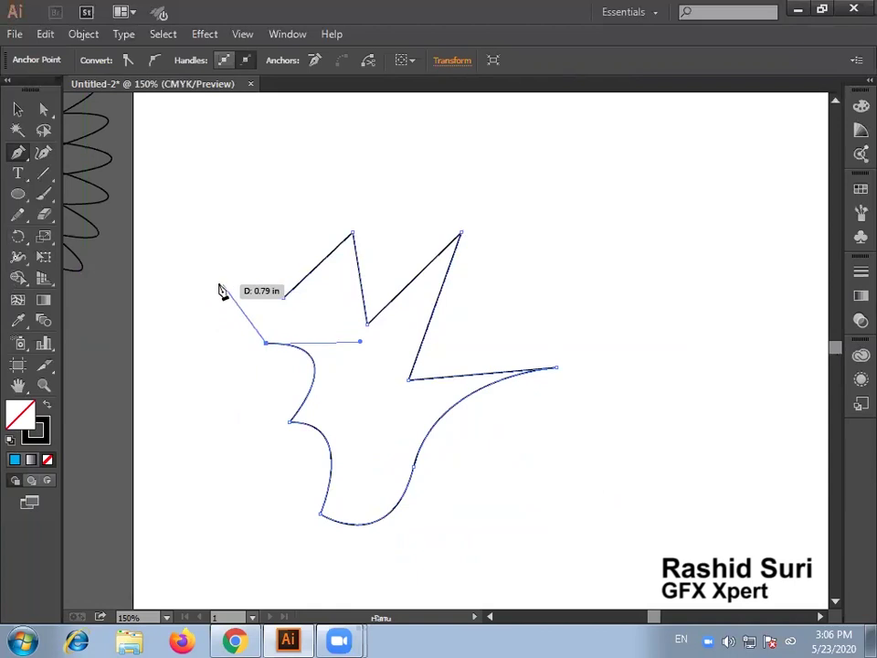
# - Close the path back to its starting point with two straight segments, and delete the whole shape
pyautogui.click(202, 271)
pyautogui.click(284, 298)
pyautogui.click(15, 109)
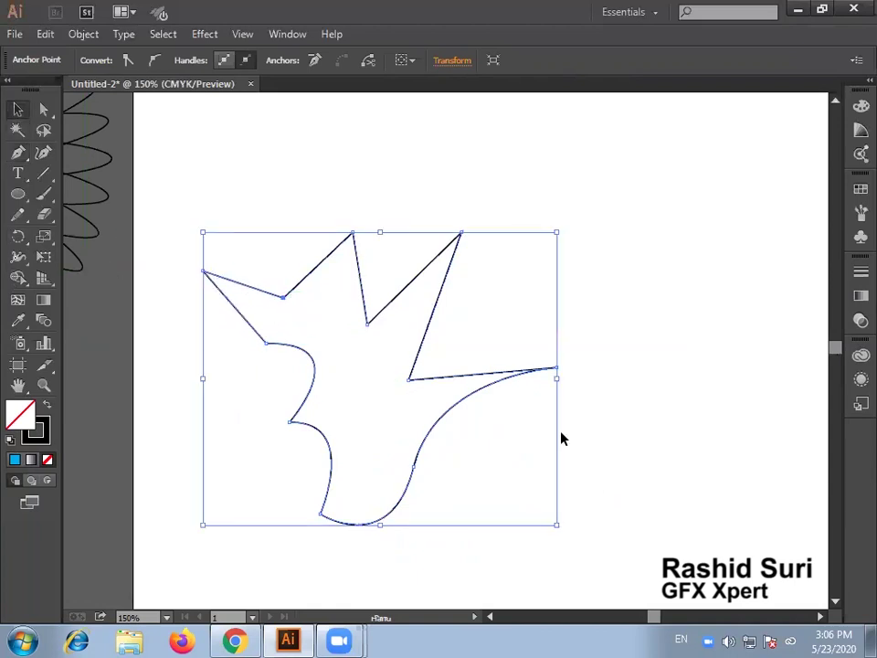
pyautogui.press('Delete')
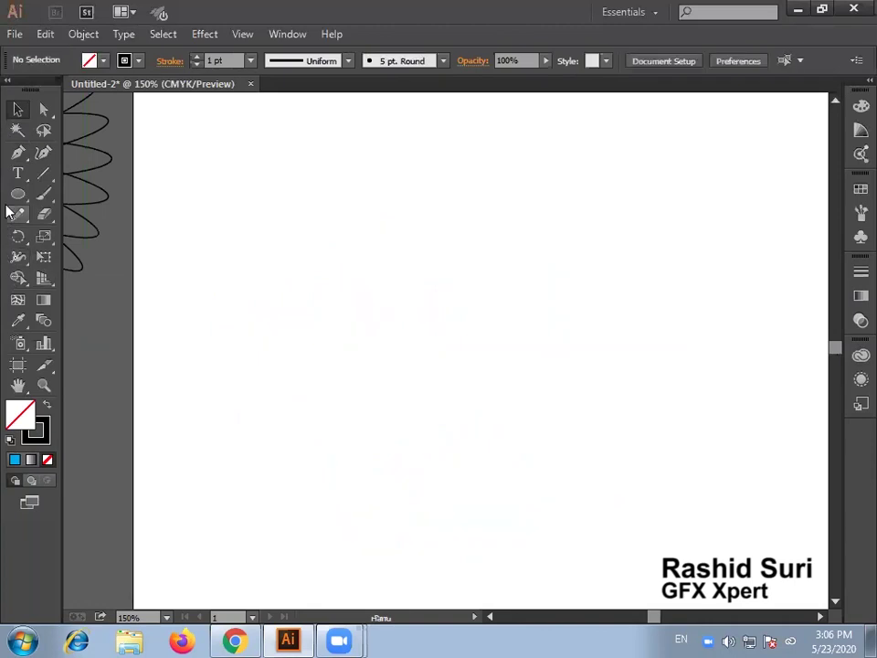
# - Draw a closed, pointed leaf shape about 1.13 in tall on the empty artboard with the Pen tool
pyautogui.click(17, 154)
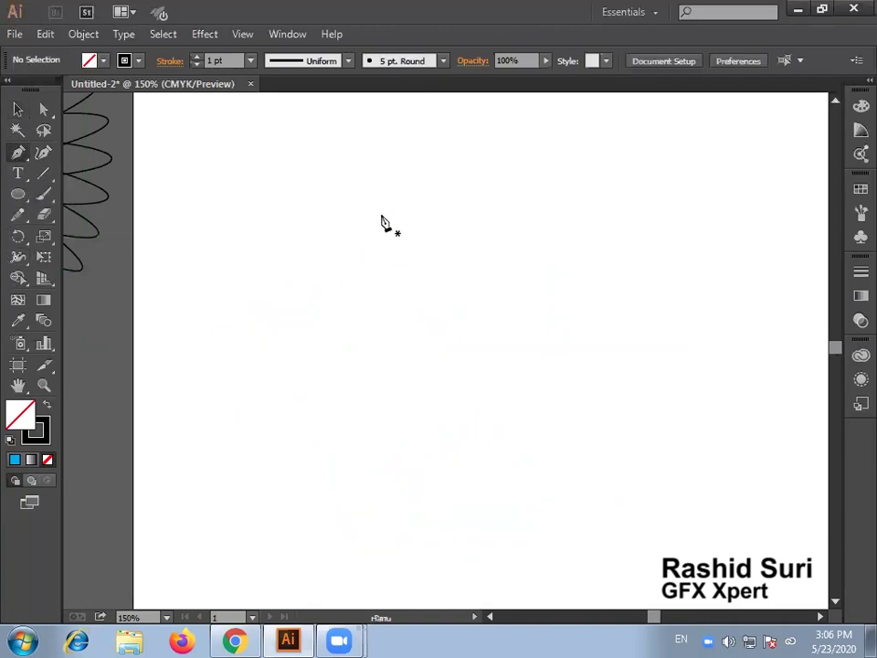
pyautogui.click(382, 216)
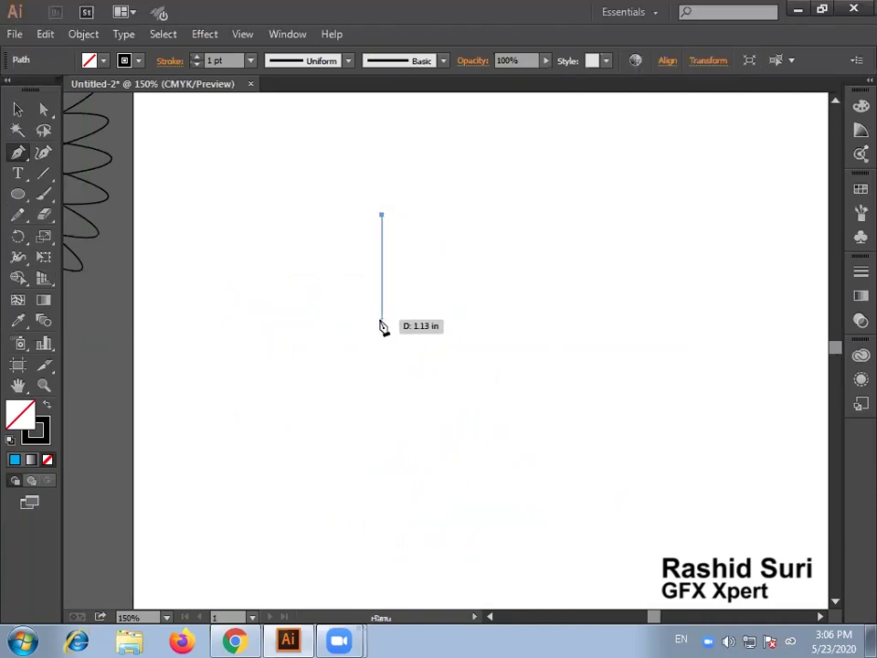
pyautogui.moveTo(382, 317); pyautogui.dragTo(355, 344)
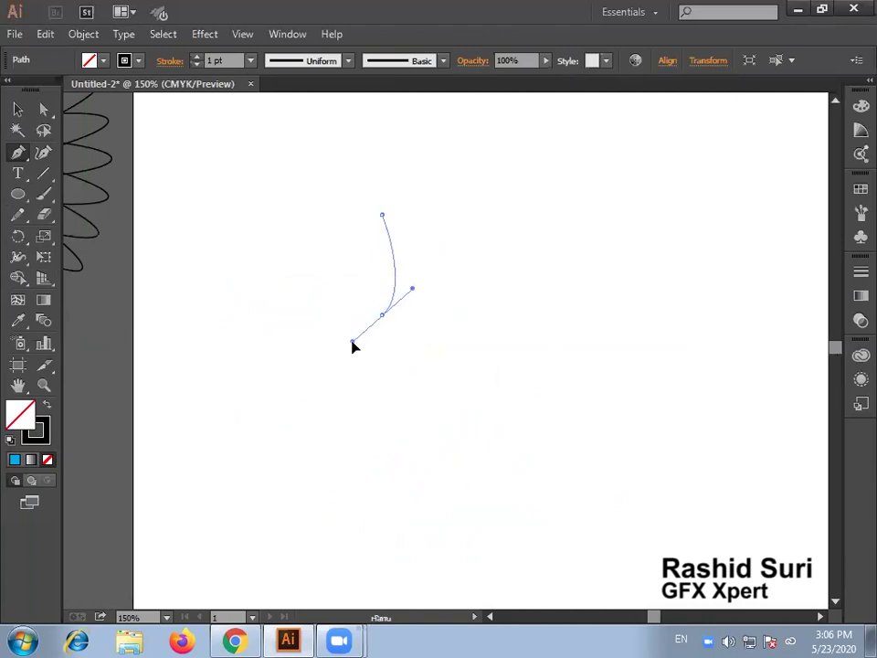
pyautogui.moveTo(355, 345)
pyautogui.mouseDown()
pyautogui.moveTo(343, 348)
pyautogui.moveTo(348, 352)
pyautogui.mouseUp()
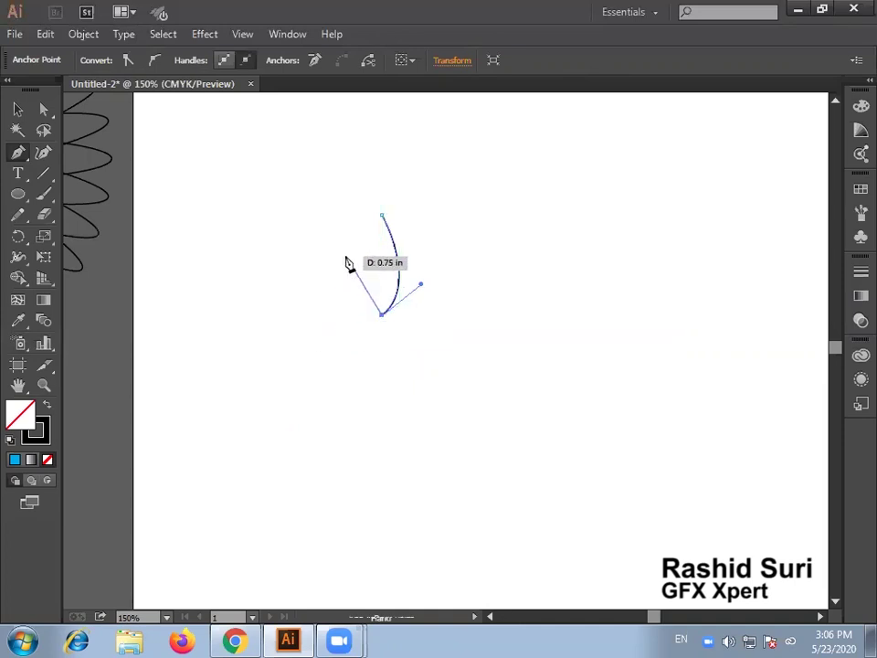
pyautogui.click(382, 217)
pyautogui.moveTo(382, 217); pyautogui.dragTo(415, 155)
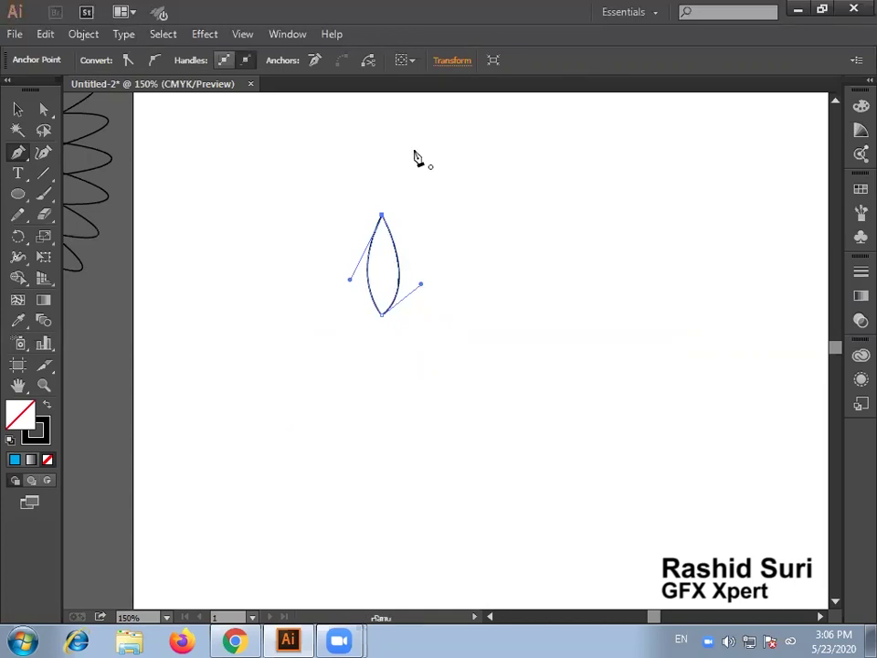
# - Fill the leaf with the dark green swatch and deselect it
pyautogui.click(861, 189)
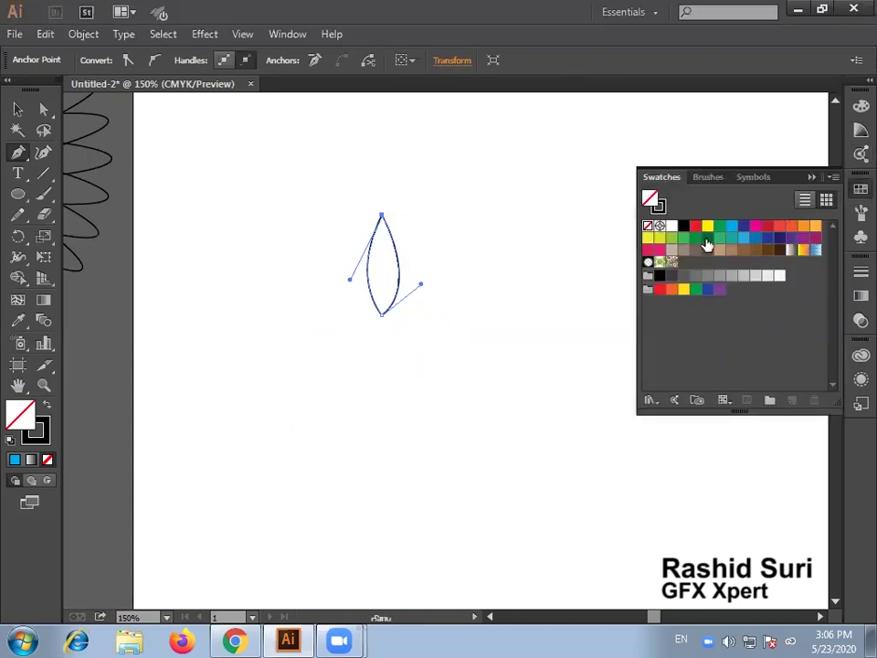
pyautogui.click(707, 239)
pyautogui.click(18, 109)
pyautogui.click(417, 397)
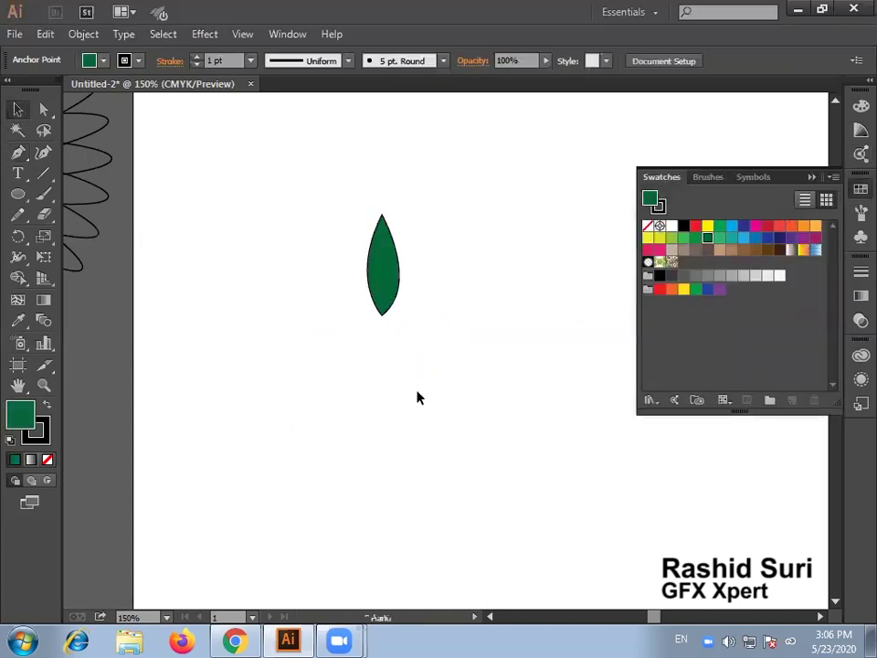
# - Move the leaf down and left, and widen its left side by pulling the top anchor's handle outward with Direct Selection
pyautogui.moveTo(386, 303); pyautogui.dragTo(337, 365)
pyautogui.hotkey('ctrl', 'space')
pyautogui.moveTo(245, 233); pyautogui.dragTo(581, 466)
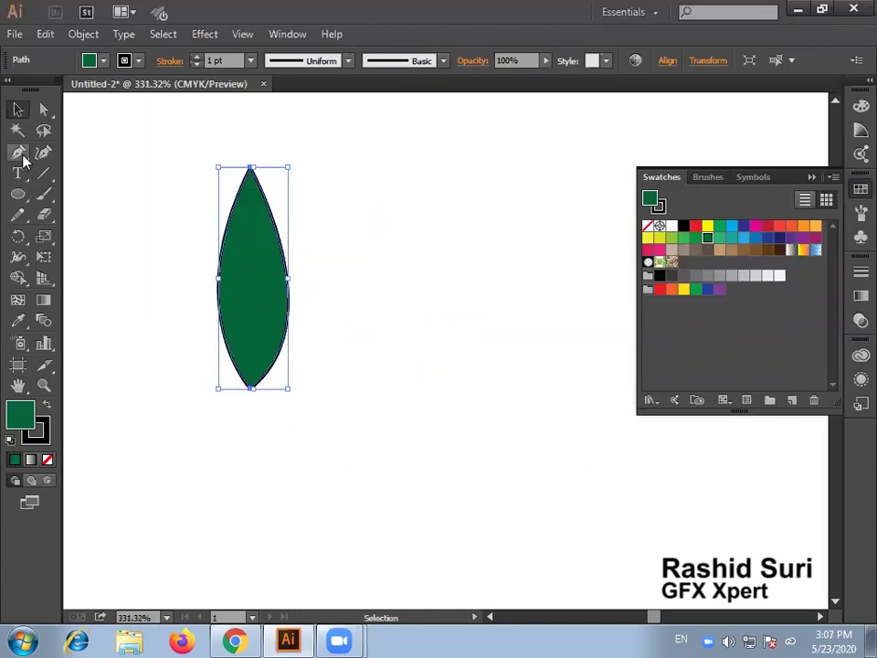
pyautogui.click(42, 109)
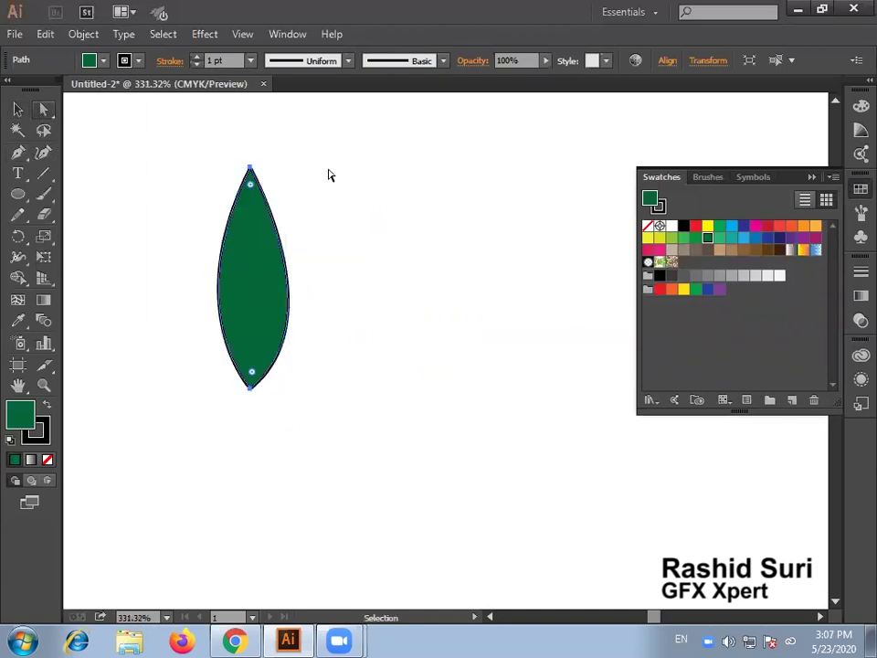
pyautogui.click(251, 171)
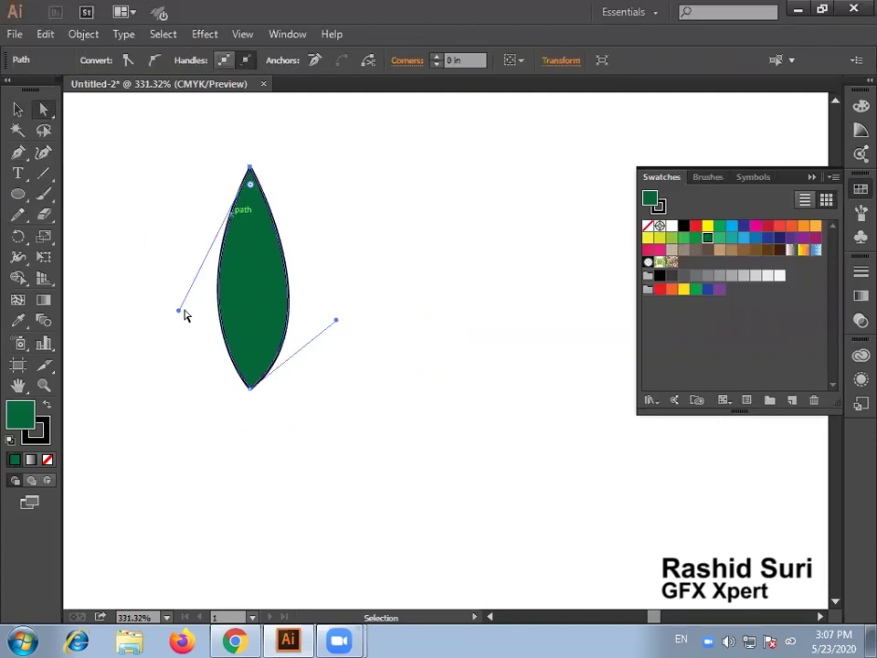
pyautogui.moveTo(178, 309); pyautogui.dragTo(164, 313)
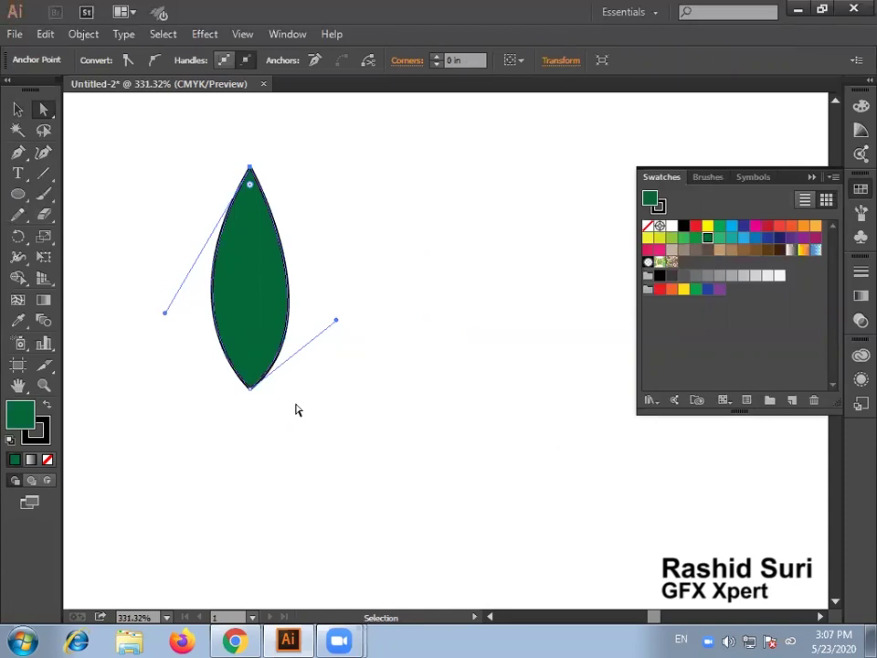
pyautogui.click(17, 109)
pyautogui.click(357, 394)
# - Duplicate the leaf horizontally beside the original and repeat the copy five times with Transform Again
pyautogui.moveTo(289, 327); pyautogui.dragTo(313, 361)
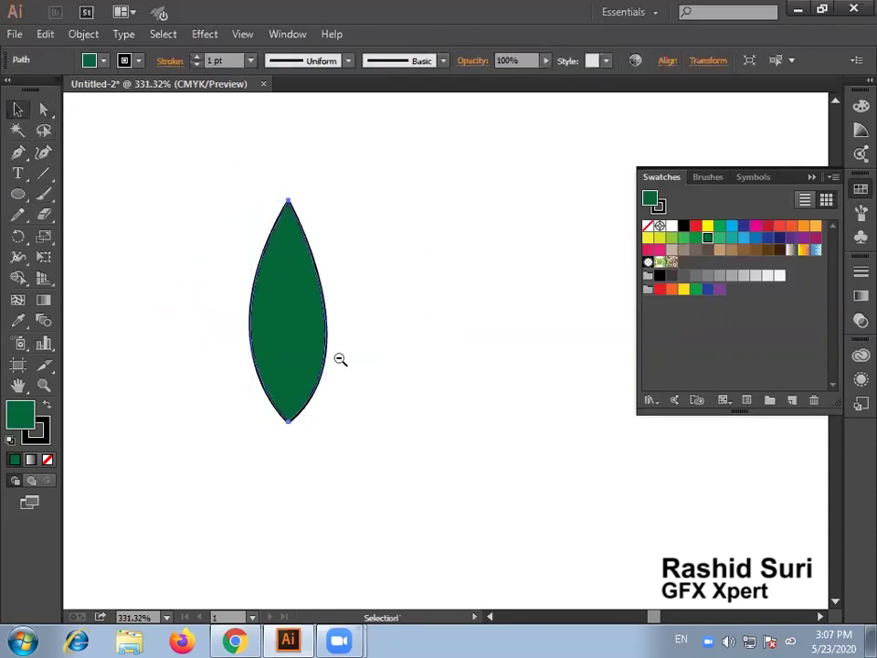
pyautogui.keyDown('ctrl'); pyautogui.keyDown('alt'); pyautogui.click(340, 360); pyautogui.keyUp('alt'); pyautogui.keyUp('ctrl')
pyautogui.keyDown('ctrl'); pyautogui.keyDown('alt'); pyautogui.click(340, 359); pyautogui.keyUp('alt'); pyautogui.keyUp('ctrl')
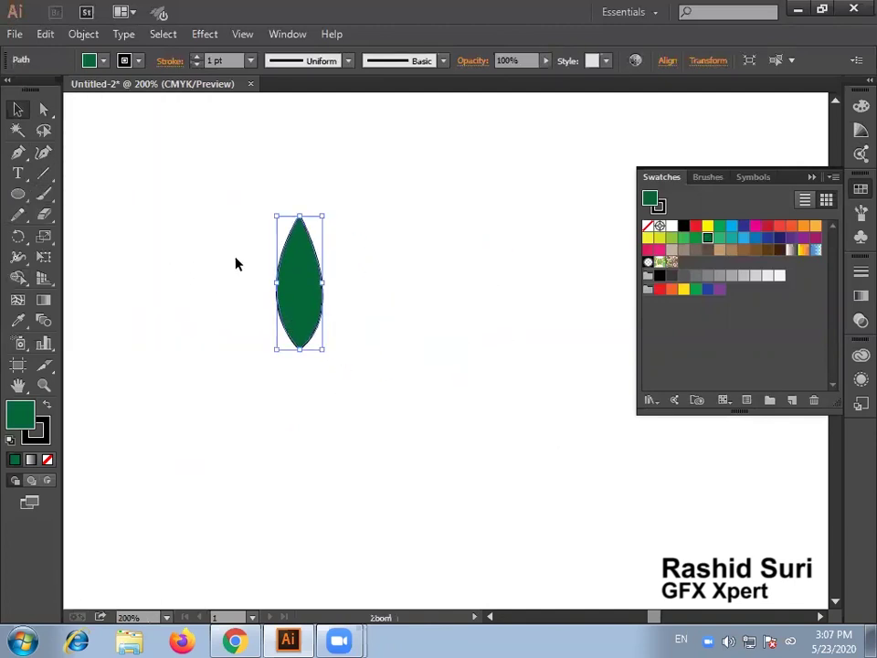
pyautogui.keyDown('ctrl'); pyautogui.keyDown('alt'); pyautogui.click(409, 259); pyautogui.keyUp('alt'); pyautogui.keyUp('ctrl')
pyautogui.moveTo(423, 378); pyautogui.dragTo(214, 249)
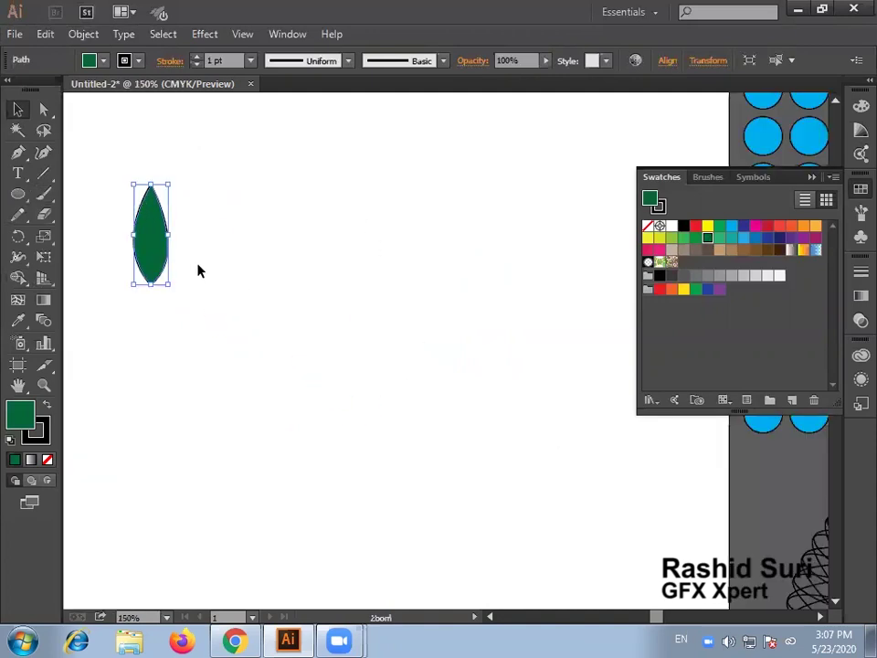
pyautogui.moveTo(153, 249); pyautogui.dragTo(197, 256)
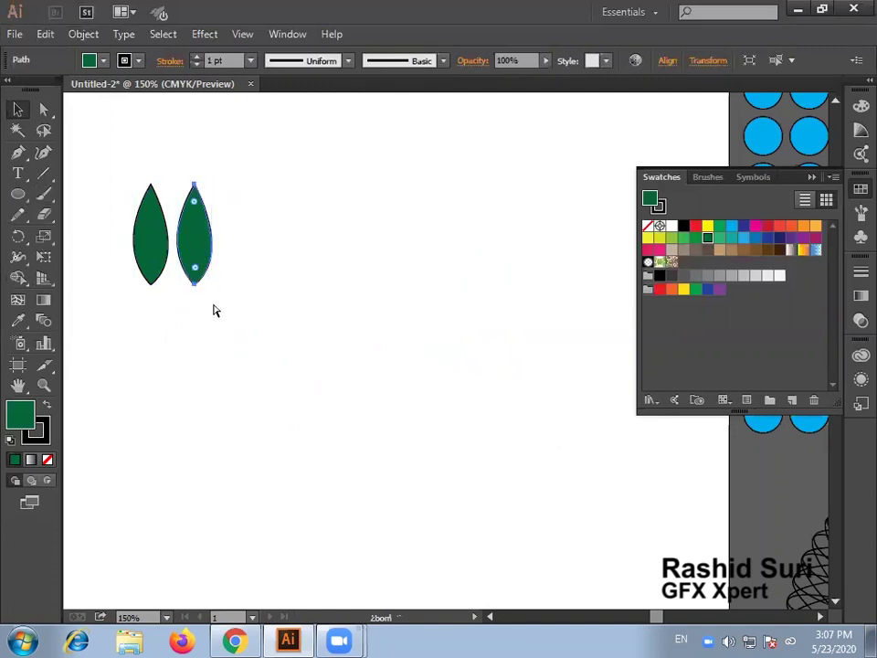
pyautogui.hotkey('ctrl', 'd')
pyautogui.hotkey('ctrl', 'd')
pyautogui.hotkey('ctrl', 'd')
pyautogui.hotkey('ctrl', 'd')
pyautogui.hotkey('ctrl', 'd')
# - Delete the six leaf copies and move the original leaf slightly to the right
pyautogui.moveTo(177, 153); pyautogui.dragTo(443, 298)
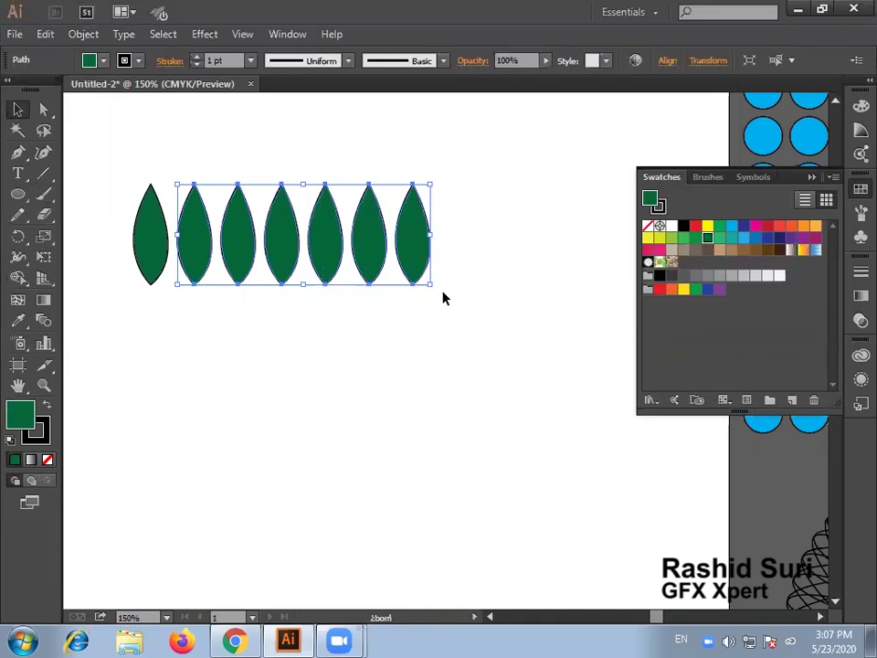
pyautogui.press('Delete')
pyautogui.moveTo(149, 243); pyautogui.dragTo(172, 238)
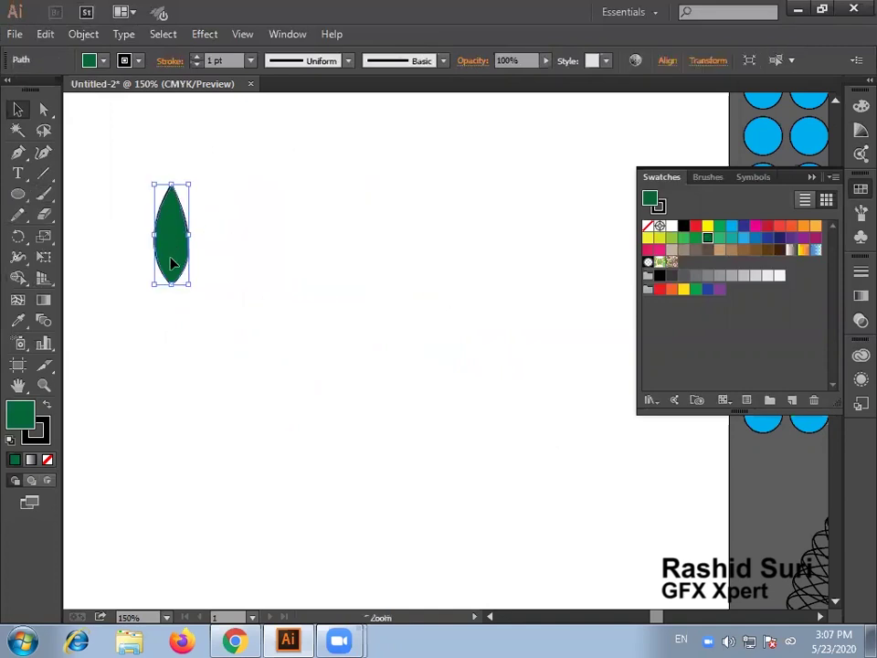
pyautogui.click(41, 40)
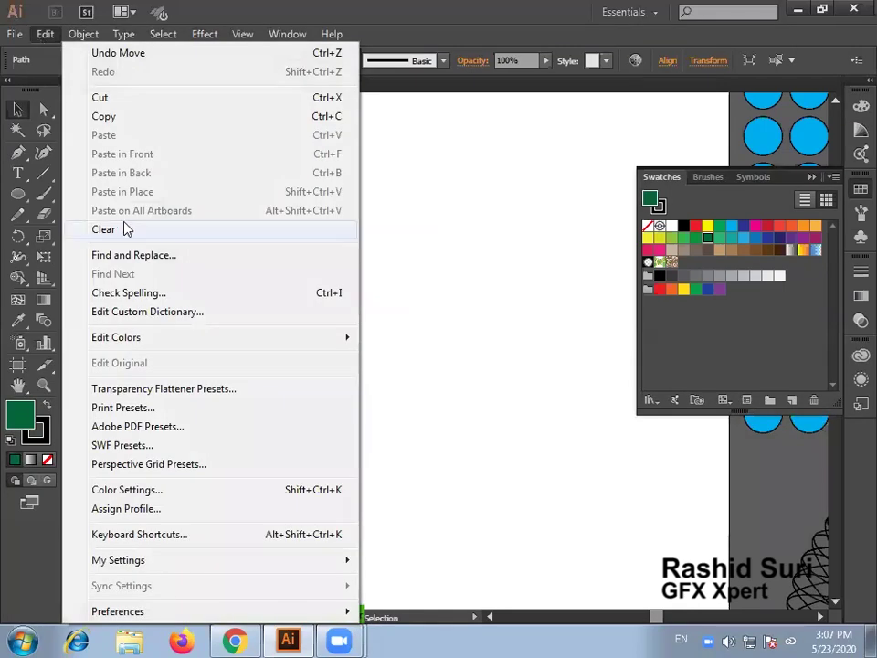
pyautogui.click(128, 131)
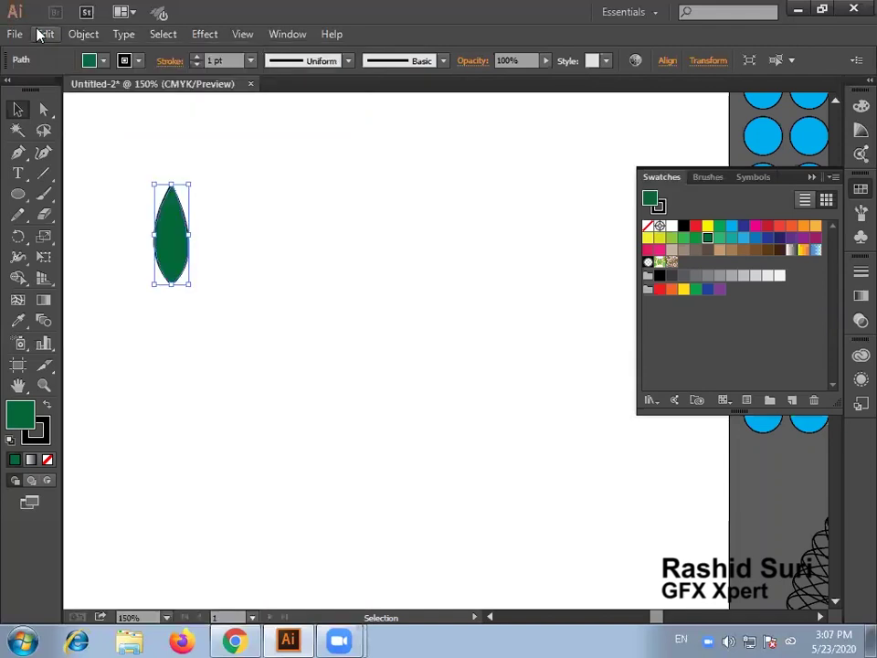
pyautogui.click(40, 33)
pyautogui.click(114, 153)
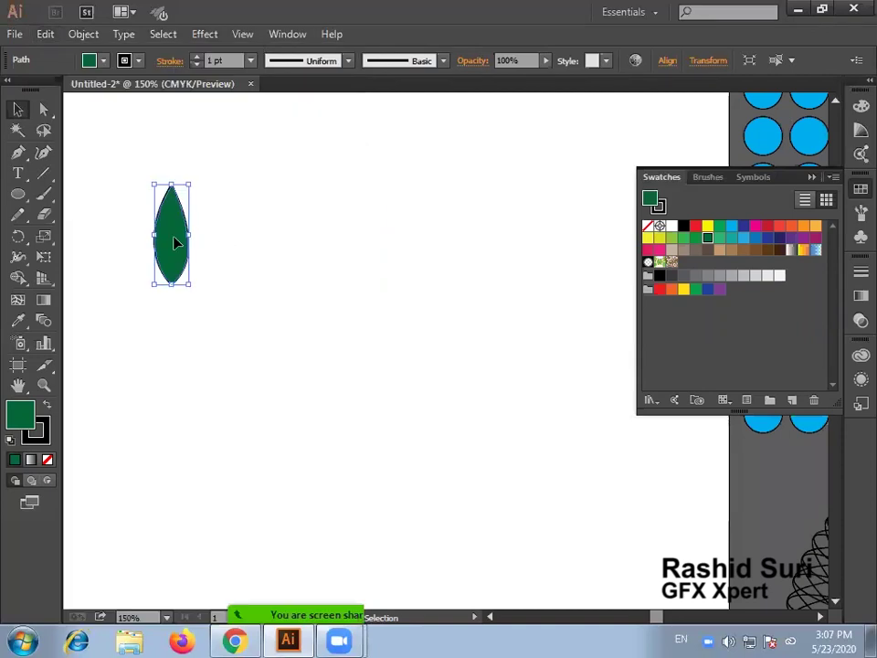
pyautogui.moveTo(174, 241); pyautogui.dragTo(242, 267)
pyautogui.hotkey('ctrl', 'z')
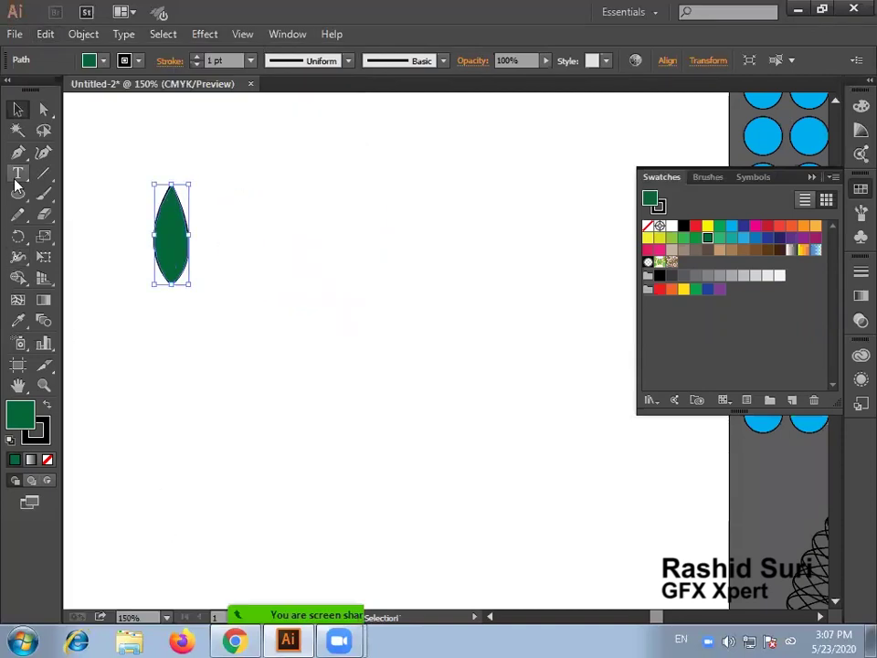
# - Create a copy of the leaf rotated clockwise around its bottom tip, and delete that copy
pyautogui.click(17, 236)
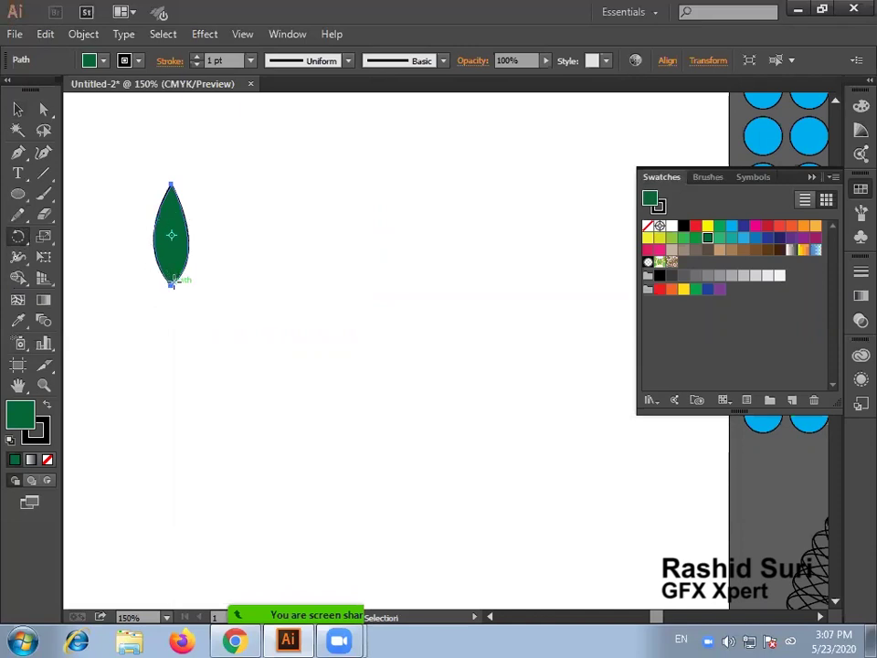
pyautogui.click(171, 283)
pyautogui.moveTo(173, 202); pyautogui.dragTo(214, 199)
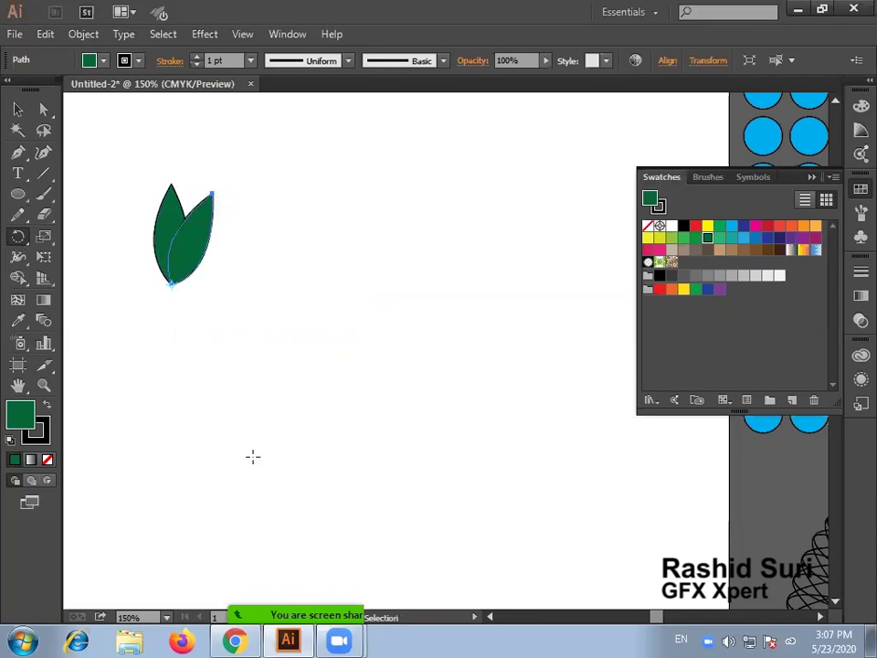
pyautogui.press('Delete')
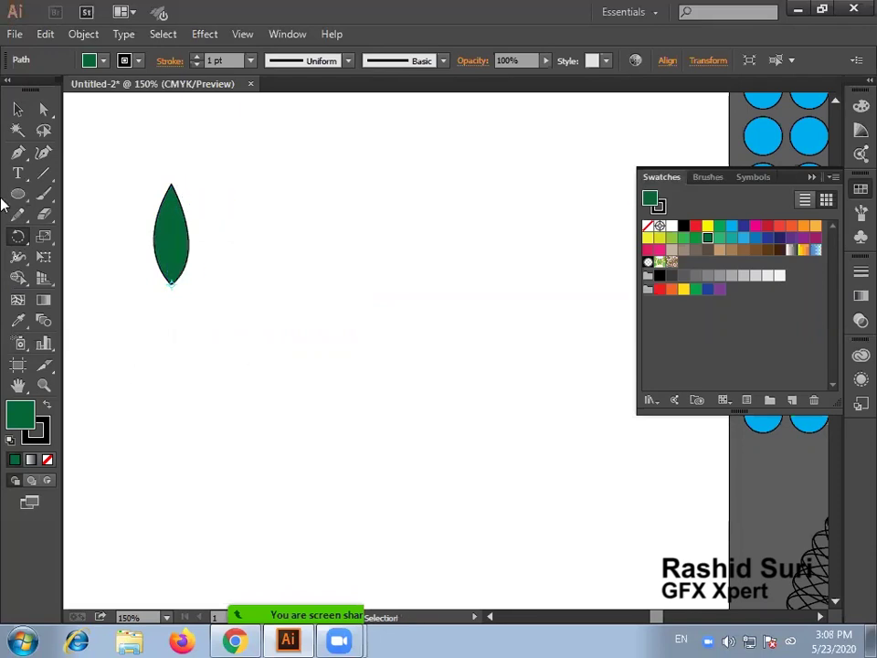
# - Create a copy of the leaf rotated by 30° and move it left so its lower tip meets the original's bottom tip
pyautogui.click(17, 109)
pyautogui.click(17, 109)
pyautogui.click(185, 236)
pyautogui.hotkey('ctrl', 'space')
pyautogui.moveTo(92, 150); pyautogui.dragTo(305, 345)
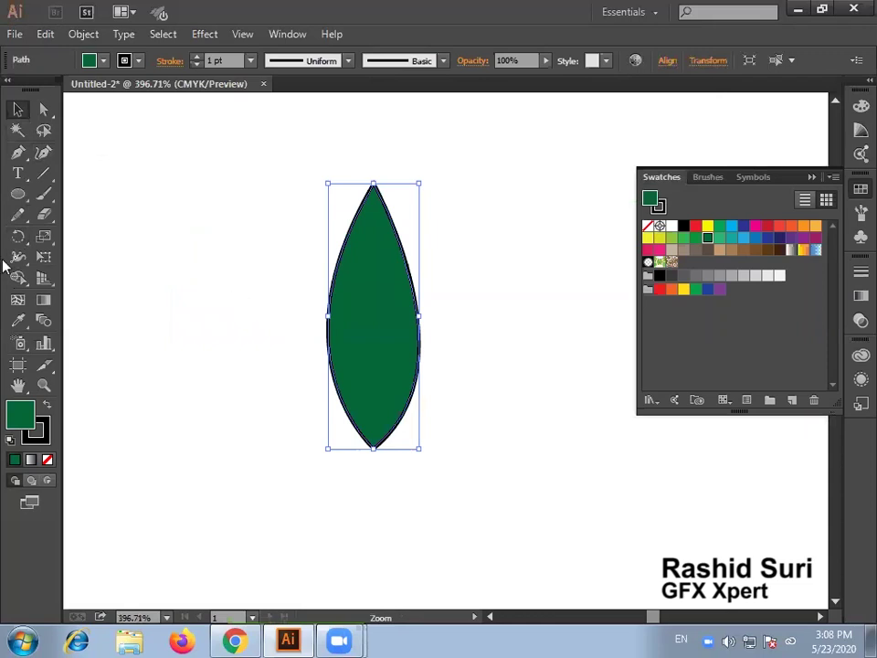
pyautogui.doubleClick(18, 236)
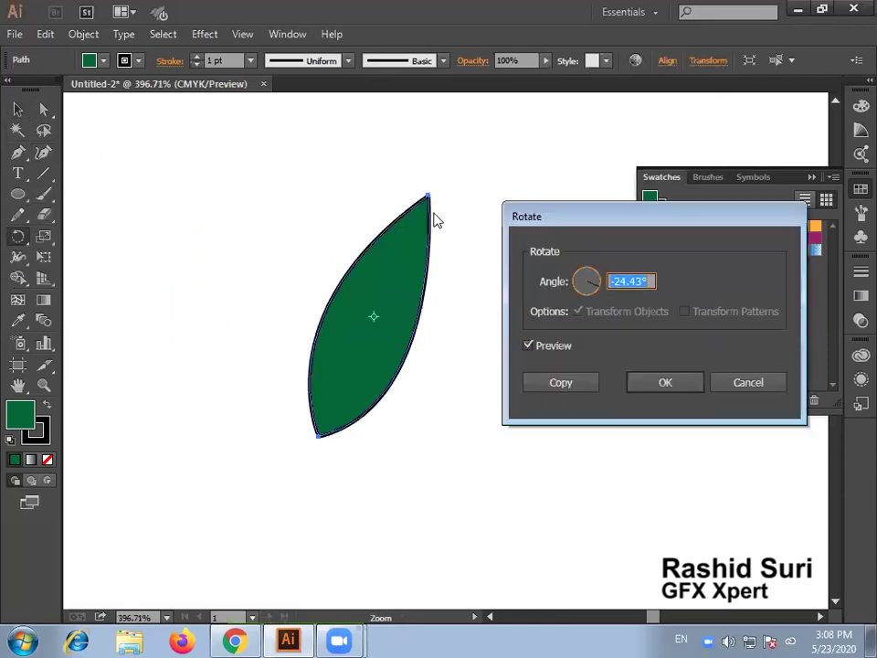
pyautogui.write('30')
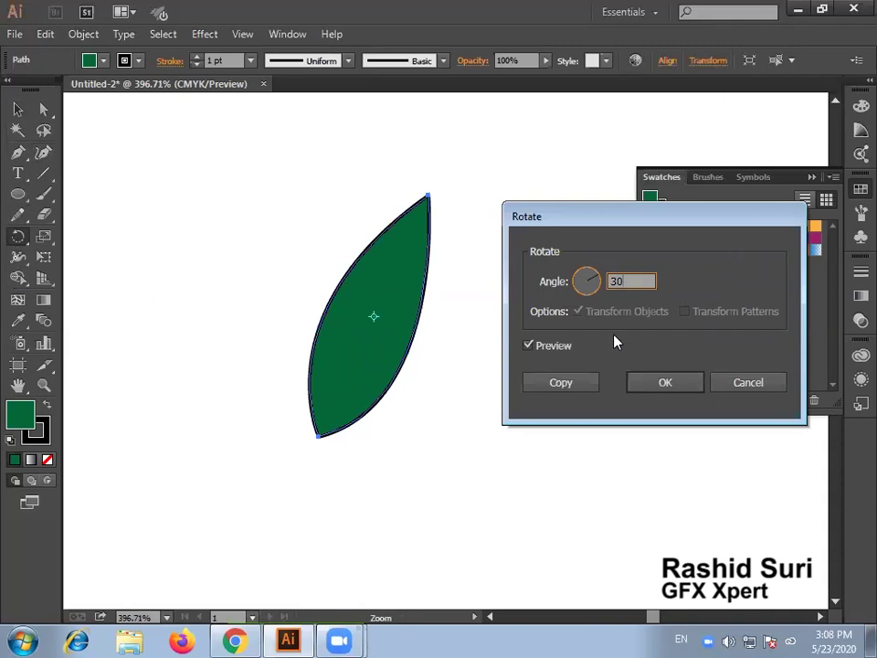
pyautogui.click(572, 381)
pyautogui.click(17, 109)
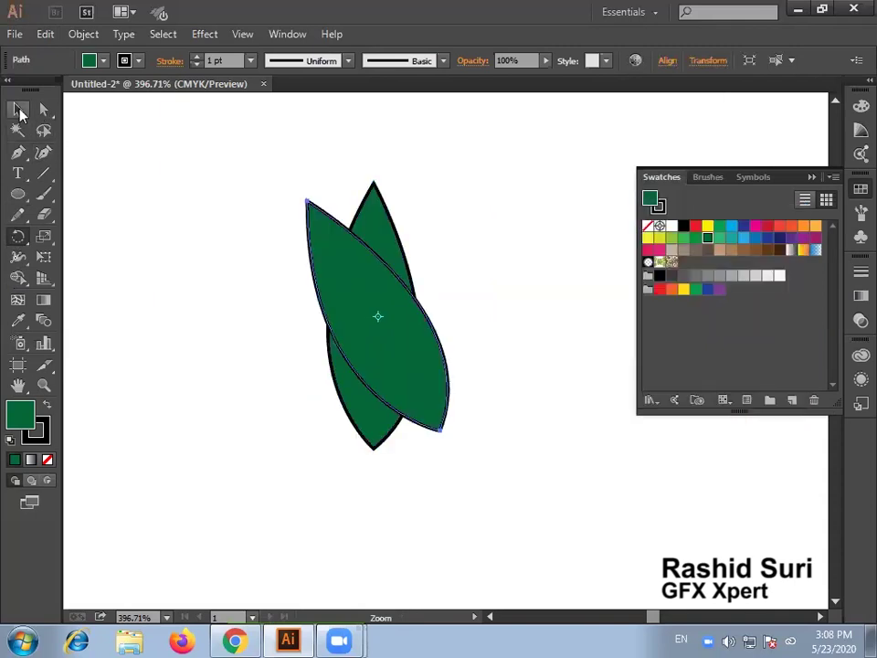
pyautogui.moveTo(448, 385); pyautogui.dragTo(387, 407)
# - Create a second copy of the upright leaf rotated by -30°
pyautogui.click(397, 323)
pyautogui.doubleClick(17, 236)
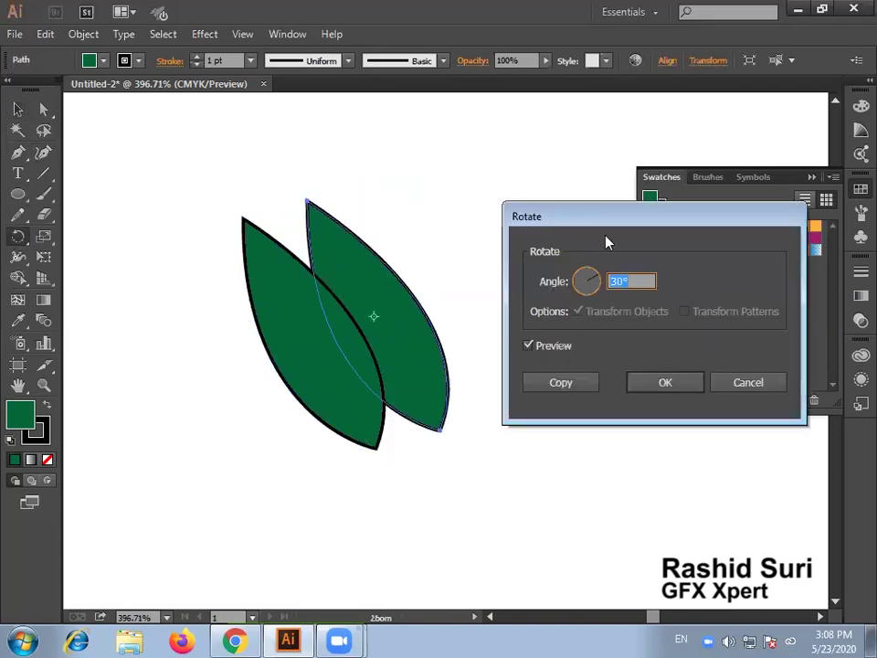
pyautogui.click(623, 289)
pyautogui.write('-')
pyautogui.click(563, 384)
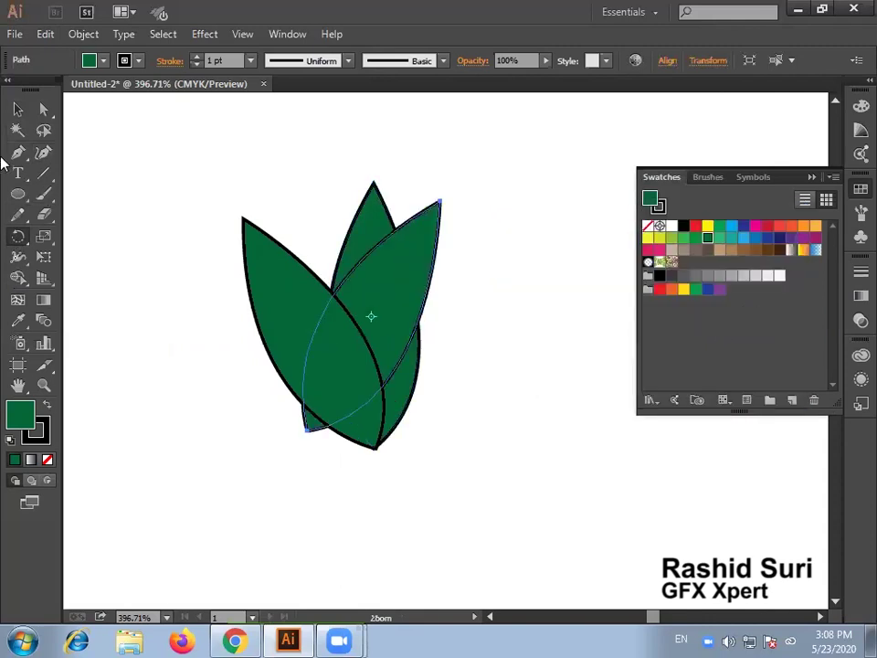
# - Move the clockwise-tilted leaf copy to the right so its lower tip meets the other leaves' bottom tips
pyautogui.click(21, 110)
pyautogui.moveTo(406, 313); pyautogui.dragTo(473, 331)
pyautogui.click(581, 460)
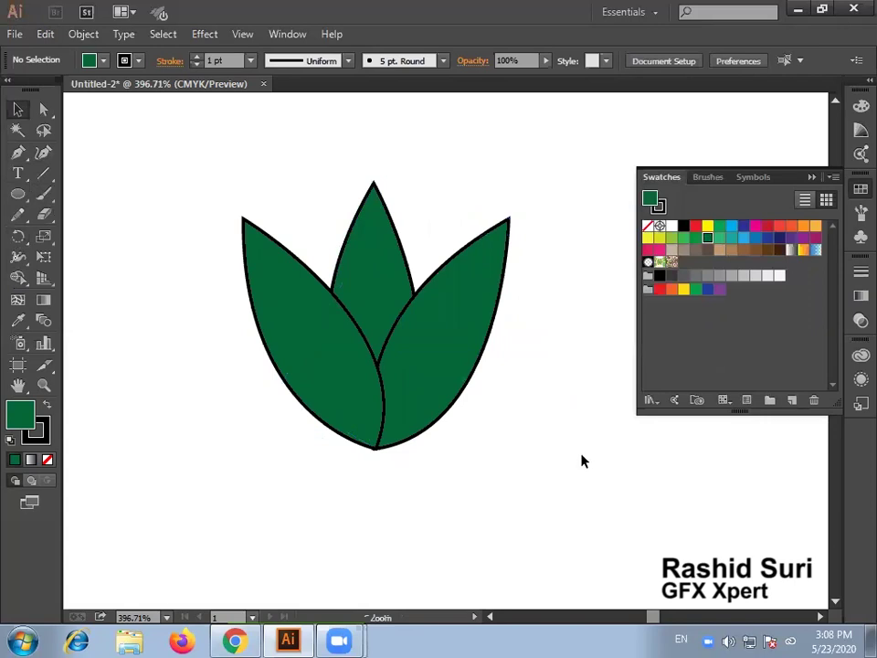
# - Bring the upright middle leaf forward one level in the stacking order
pyautogui.keyDown('ctrl'); pyautogui.keyDown('alt'); pyautogui.click(556, 455); pyautogui.keyUp('alt'); pyautogui.keyUp('ctrl')
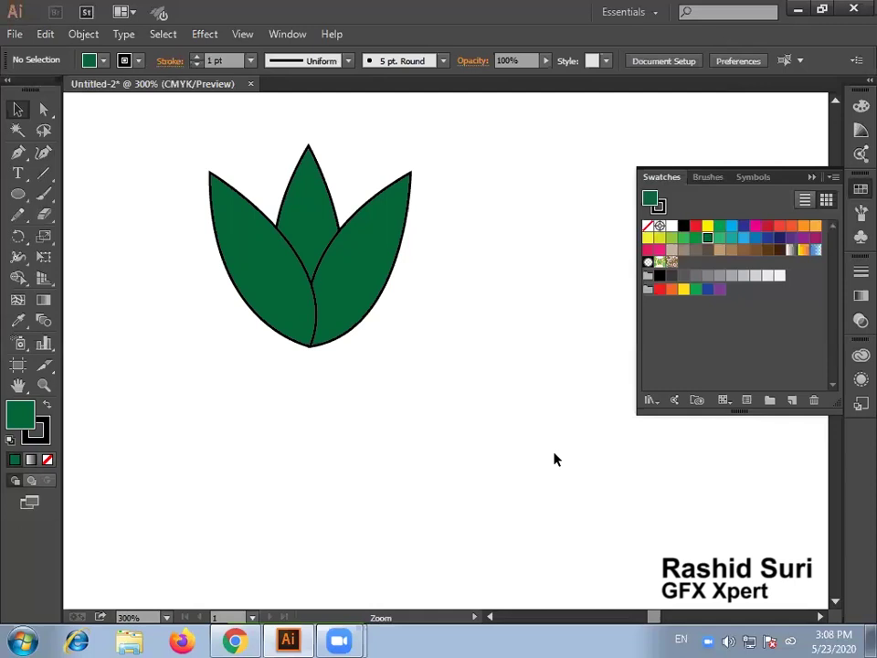
pyautogui.click(321, 187)
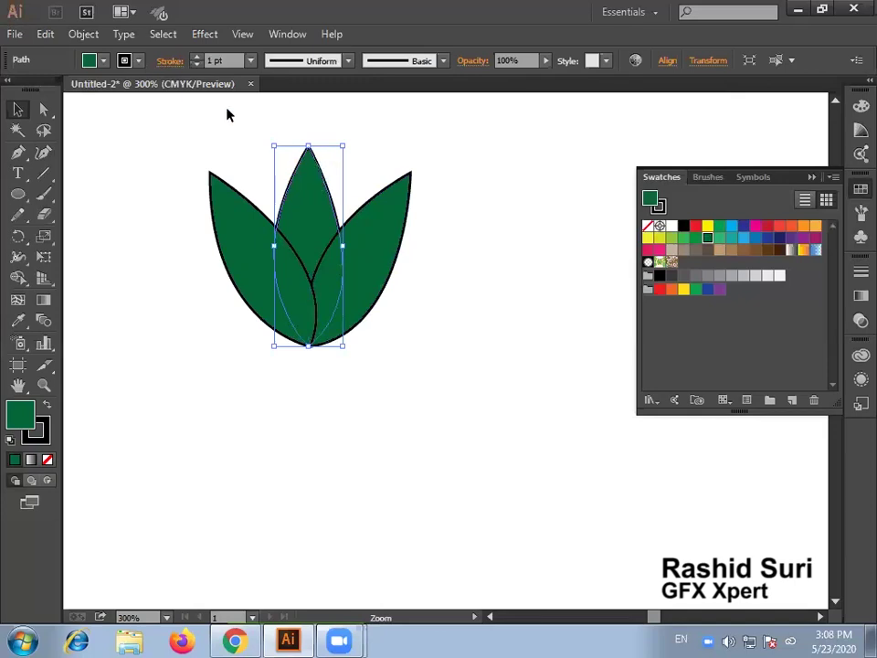
pyautogui.click(97, 39)
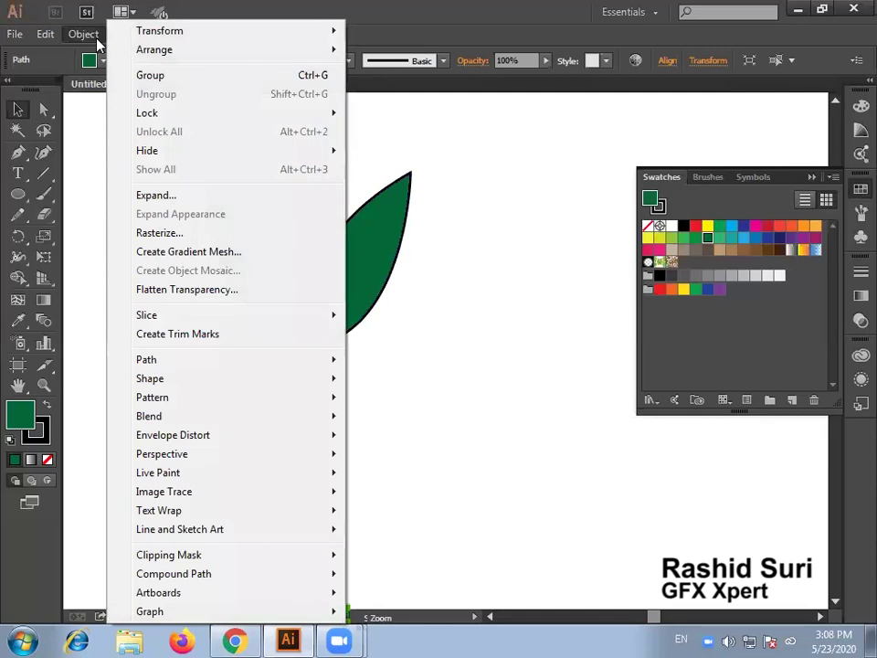
pyautogui.moveTo(216, 50)
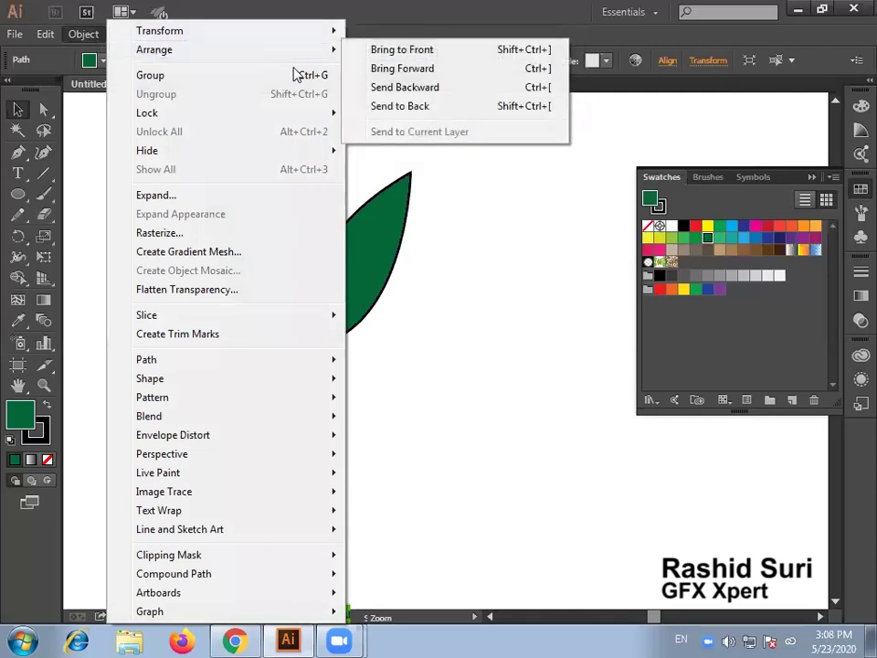
pyautogui.click(416, 78)
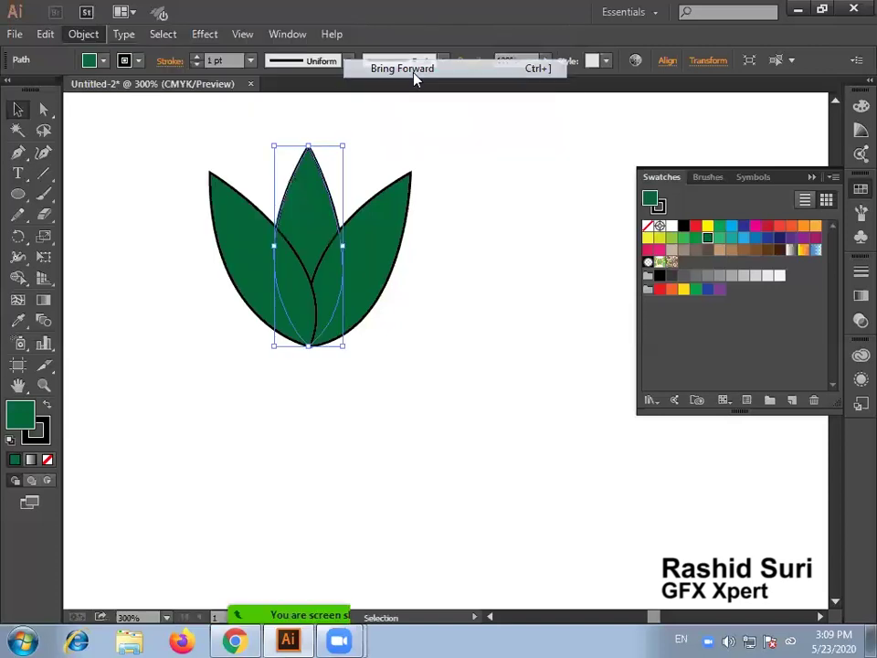
pyautogui.click(442, 337)
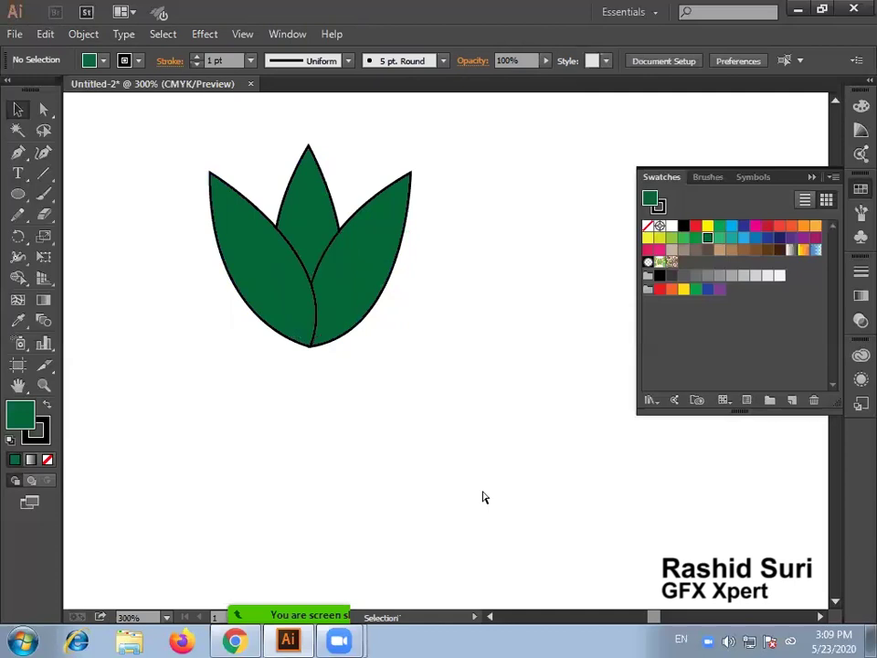
pyautogui.hotkey('ctrl', 'z')
pyautogui.hotkey('ctrl', 'shift', 'z')
# - Bring the upright middle leaf to the front of the two tilted leaves
pyautogui.click(304, 197)
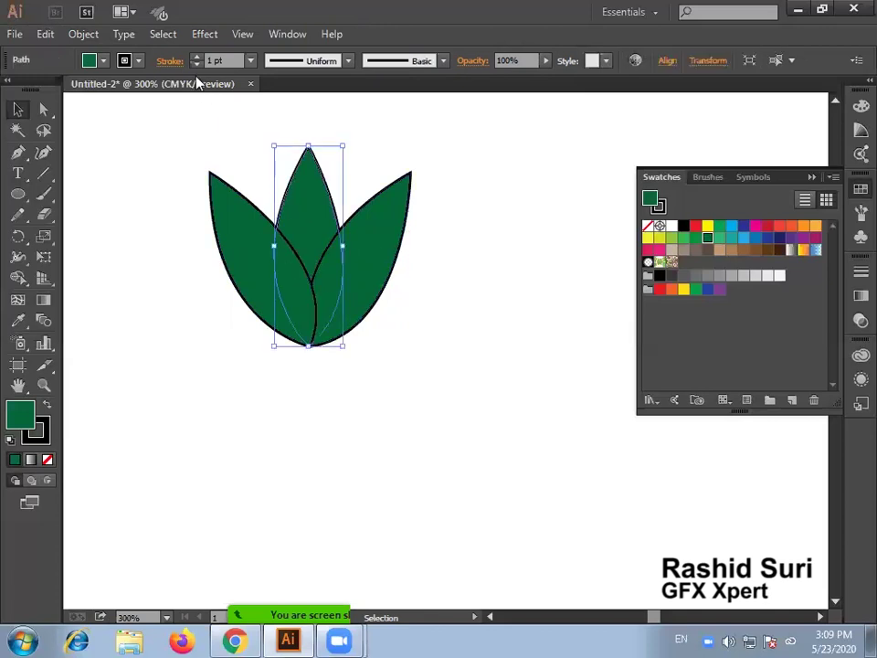
pyautogui.click(83, 34)
pyautogui.moveTo(180, 32)
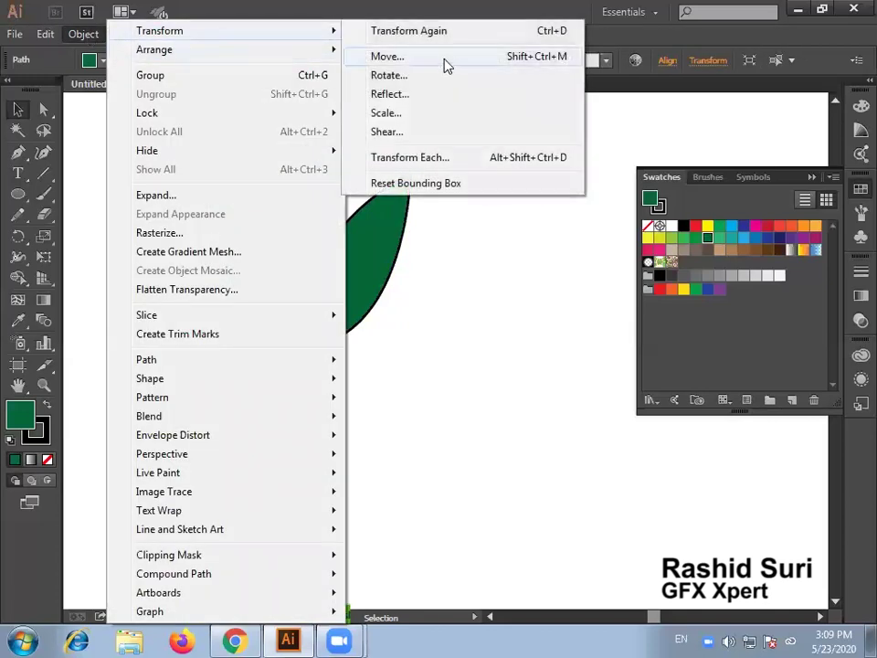
pyautogui.moveTo(249, 51)
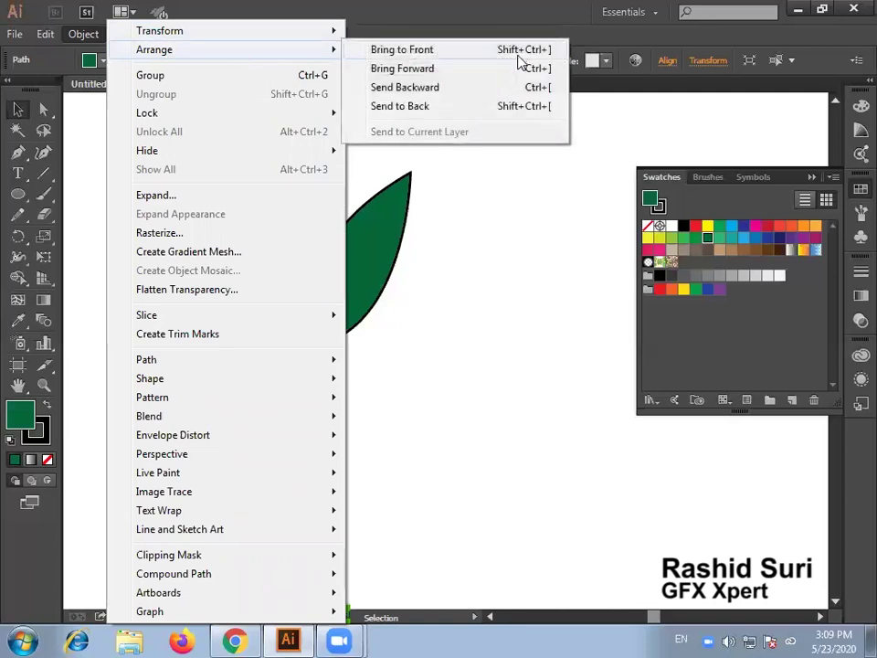
pyautogui.click(521, 53)
pyautogui.click(434, 368)
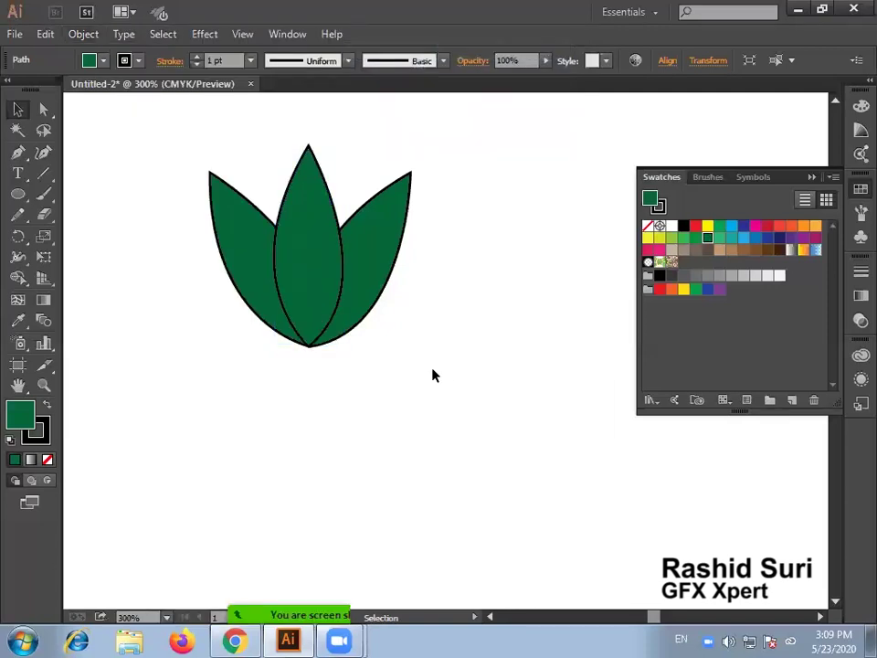
# - Group the three leaves into one object
pyautogui.moveTo(188, 168); pyautogui.dragTo(462, 327)
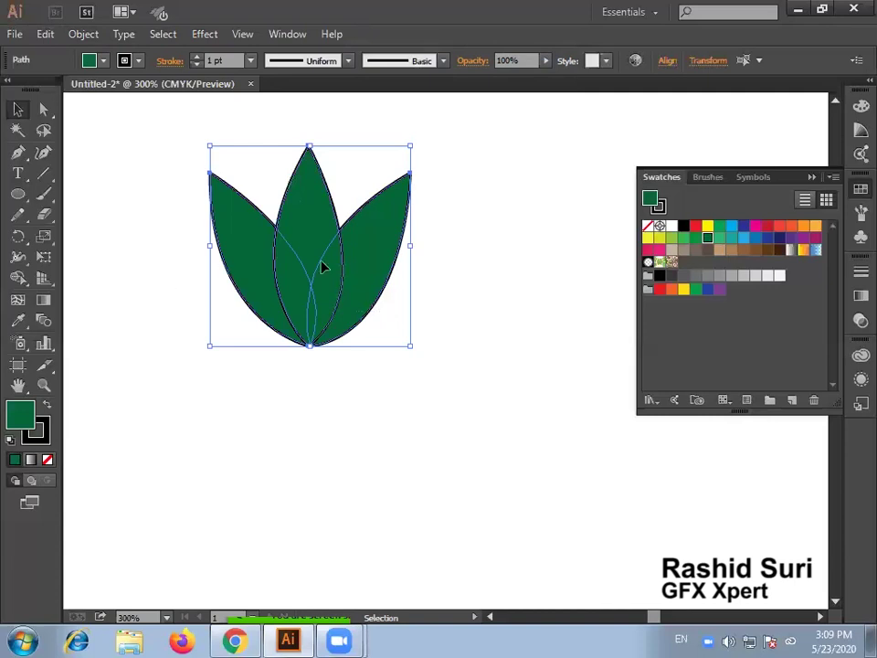
pyautogui.rightClick(327, 286)
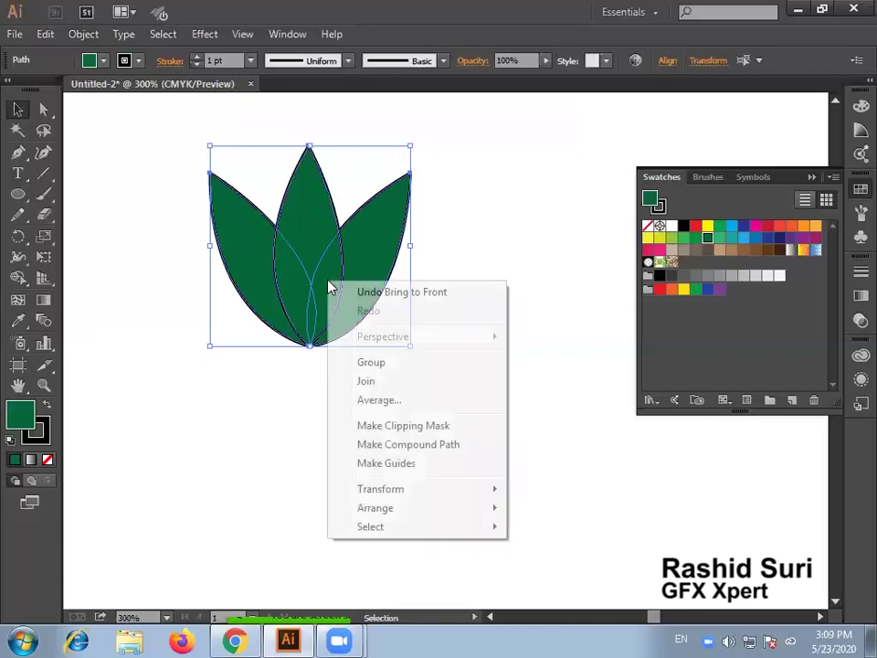
pyautogui.click(391, 365)
pyautogui.click(490, 411)
# - Collapse the Swatches panel, then scale the leaf group down and place it near the artboard's left edge
pyautogui.keyDown('ctrl'); pyautogui.keyDown('alt'); pyautogui.click(481, 339); pyautogui.keyUp('alt'); pyautogui.keyUp('ctrl')
pyautogui.keyDown('ctrl'); pyautogui.keyDown('alt'); pyautogui.click(482, 345); pyautogui.keyUp('alt'); pyautogui.keyUp('ctrl')
pyautogui.keyDown('ctrl'); pyautogui.keyDown('alt'); pyautogui.click(475, 371); pyautogui.keyUp('alt'); pyautogui.keyUp('ctrl')
pyautogui.moveTo(486, 441); pyautogui.dragTo(308, 417)
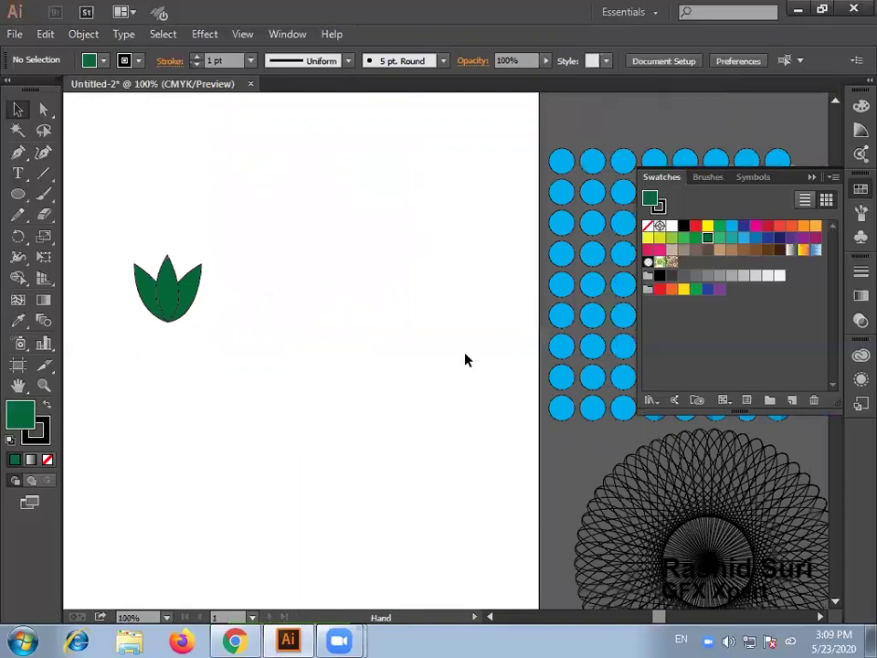
pyautogui.click(809, 179)
pyautogui.moveTo(190, 313); pyautogui.dragTo(190, 287)
pyautogui.moveTo(292, 341); pyautogui.dragTo(409, 367)
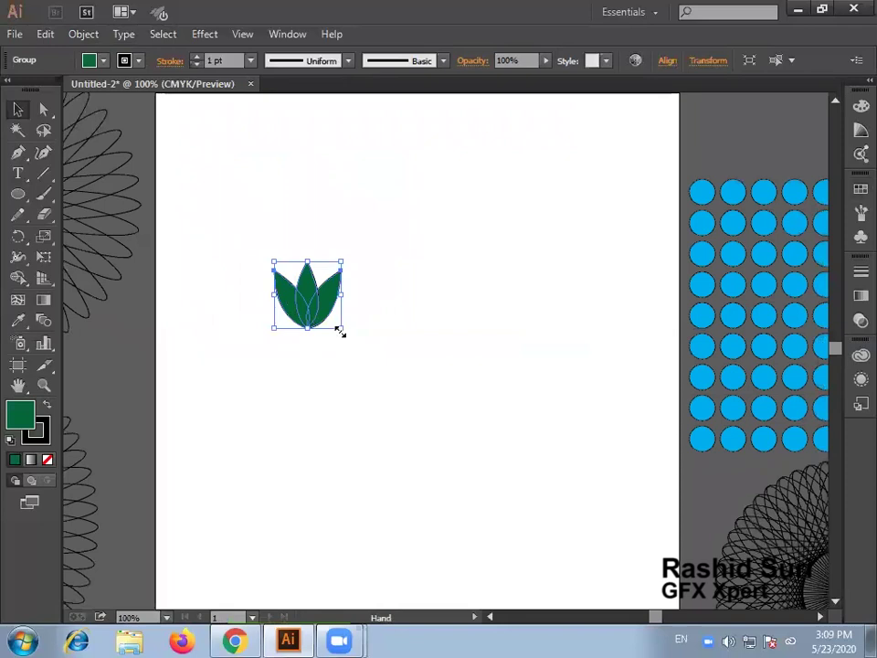
pyautogui.moveTo(340, 331); pyautogui.dragTo(263, 288)
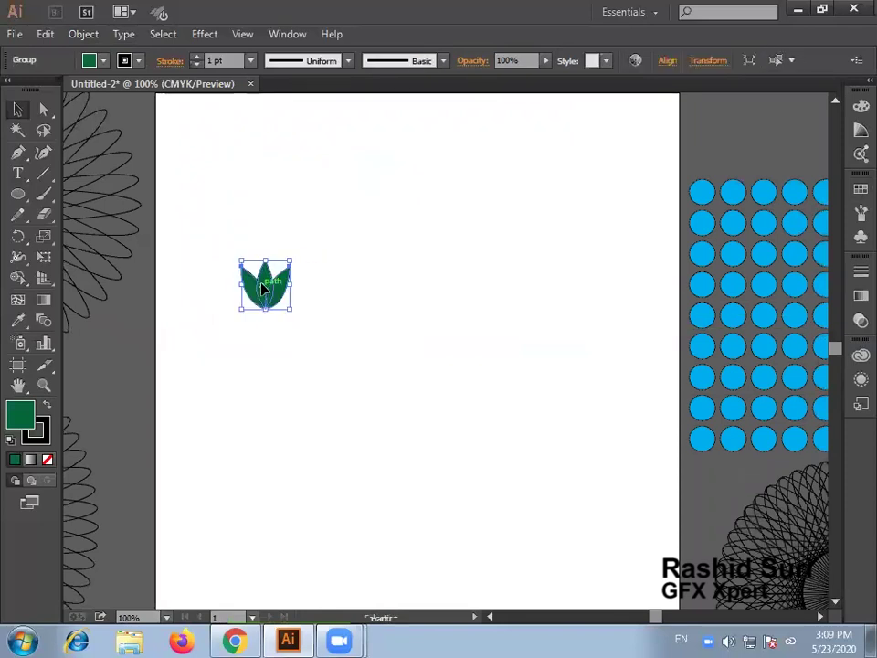
# - Create a copy of the leaf group moved 3.5 in horizontally with the Move command
pyautogui.click(83, 34)
pyautogui.moveTo(152, 35)
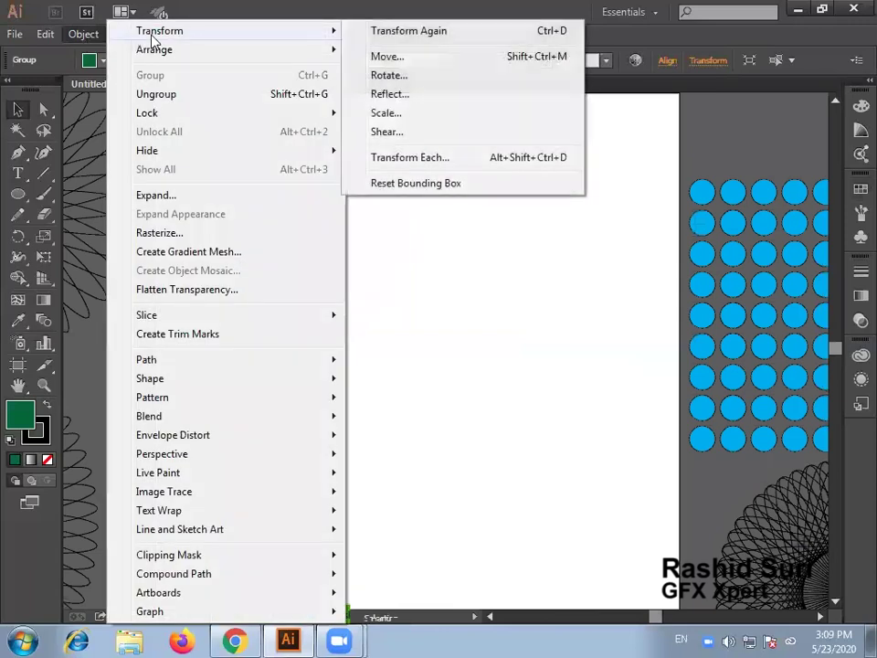
pyautogui.click(471, 58)
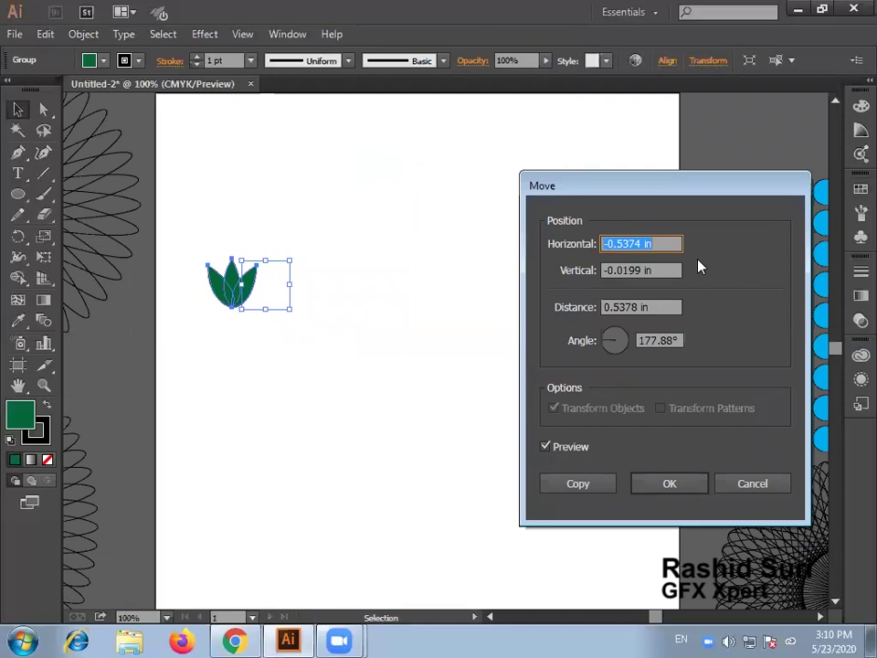
pyautogui.write('4')
pyautogui.press('Tab')
pyautogui.click(577, 447)
pyautogui.click(578, 447)
pyautogui.click(579, 447)
pyautogui.doubleClick(657, 237)
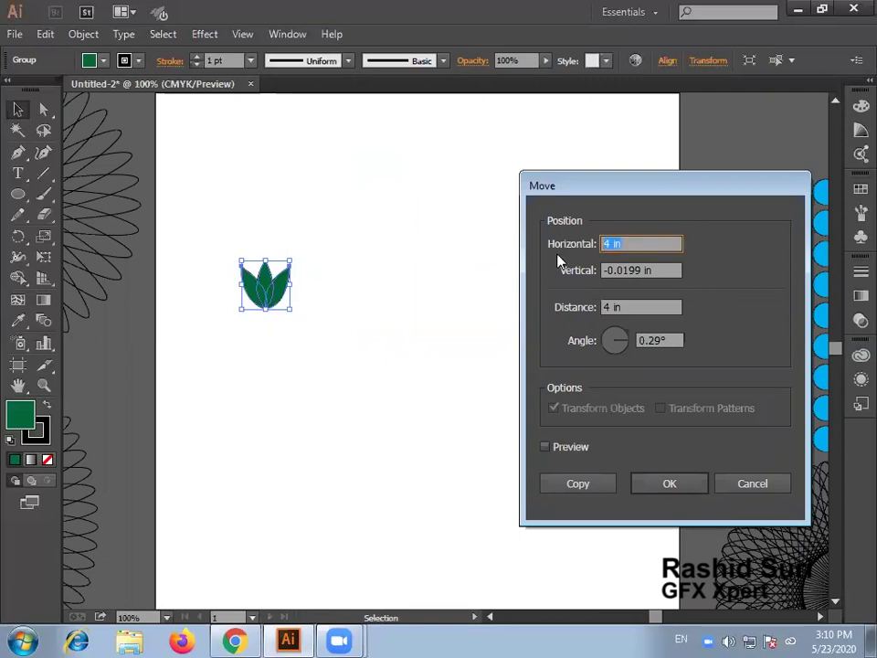
pyautogui.write('3.5')
pyautogui.click(577, 449)
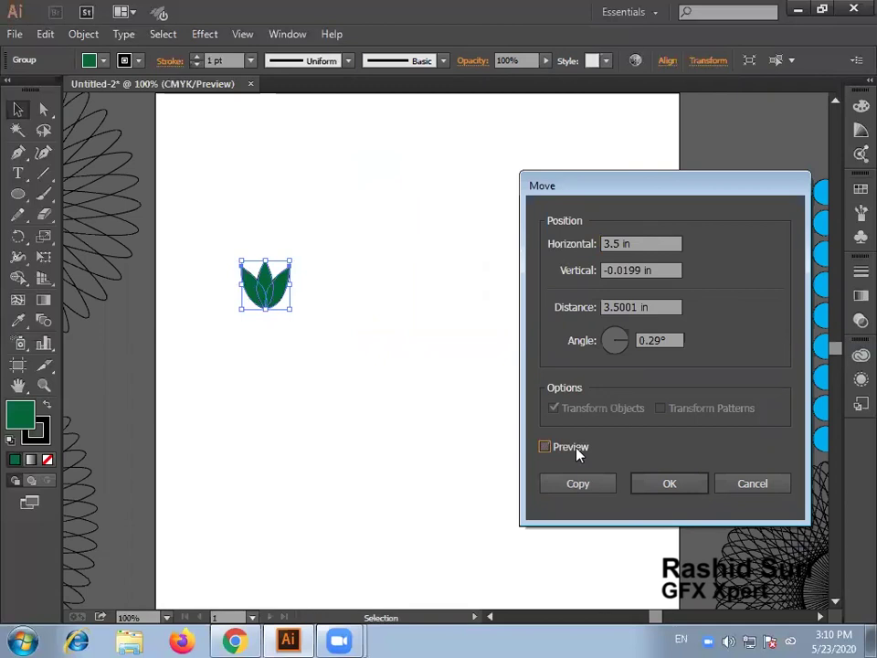
pyautogui.click(576, 448)
pyautogui.click(595, 484)
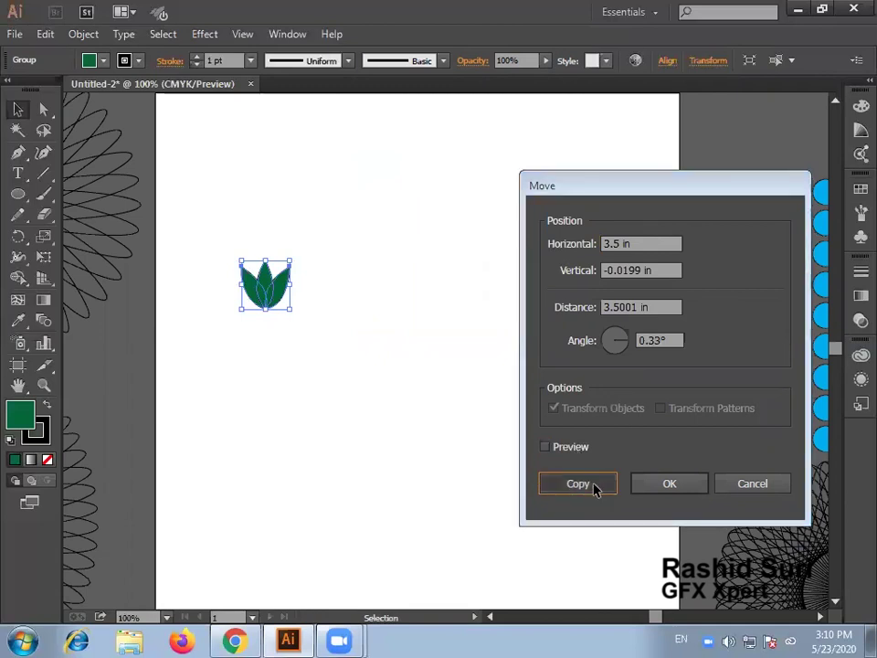
# - Move both leaf groups together slightly to the right and keep both selected
pyautogui.moveTo(201, 210); pyautogui.dragTo(548, 356)
pyautogui.moveTo(491, 292); pyautogui.dragTo(516, 288)
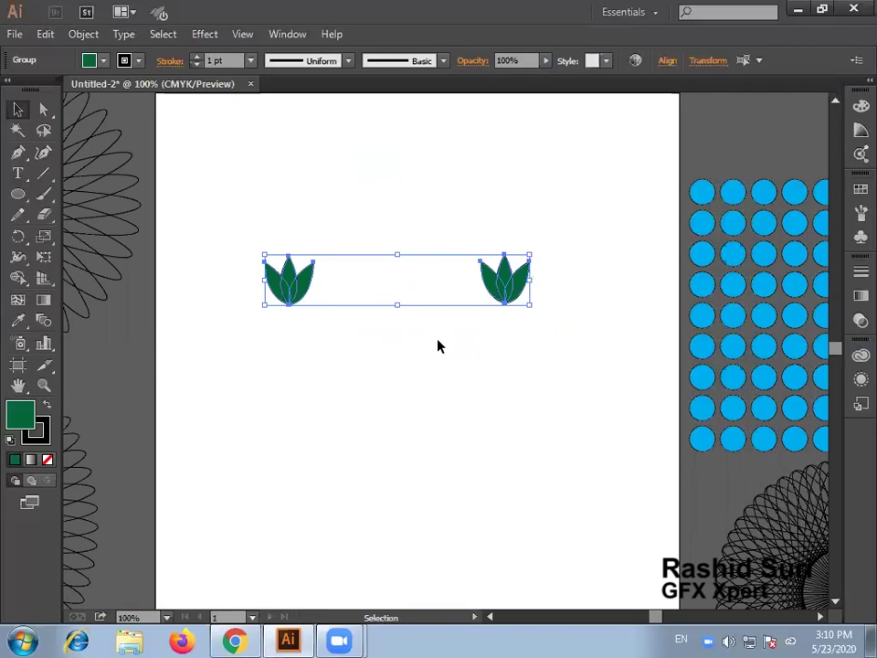
pyautogui.moveTo(254, 242); pyautogui.dragTo(574, 352)
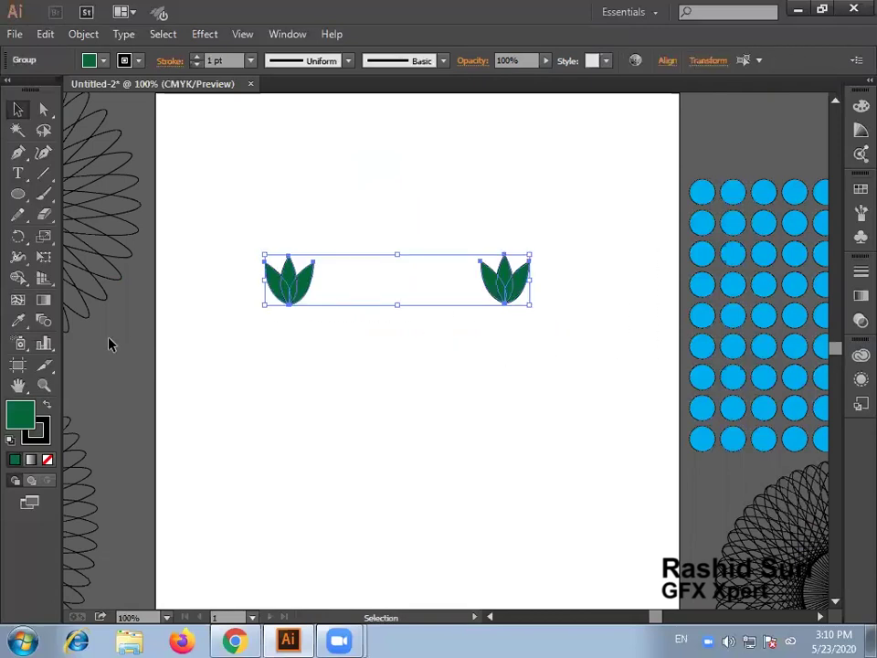
# - Create a copy of the two leaf groups rotated by 10° around their common centre
pyautogui.doubleClick(17, 240)
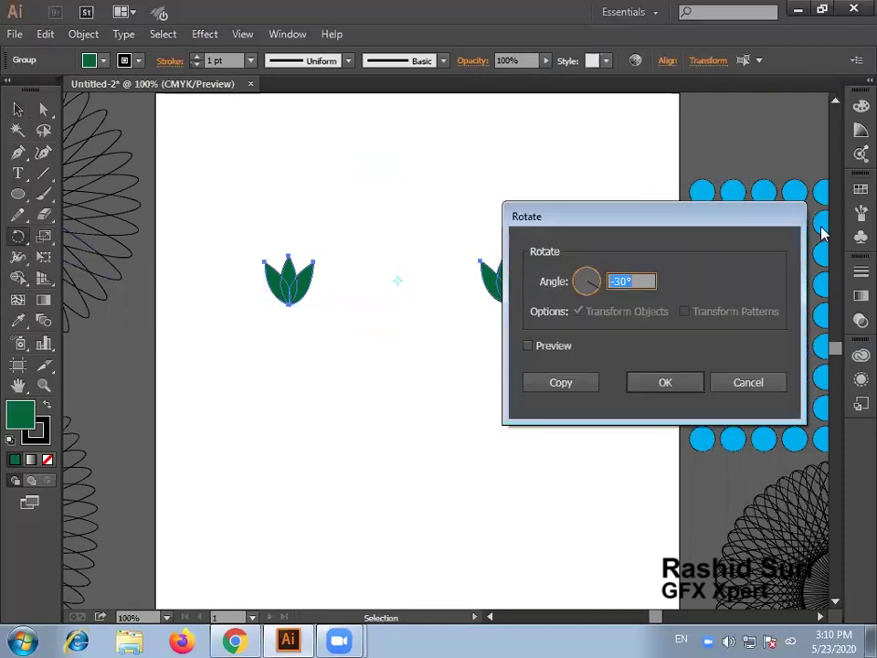
pyautogui.moveTo(700, 226); pyautogui.dragTo(744, 210)
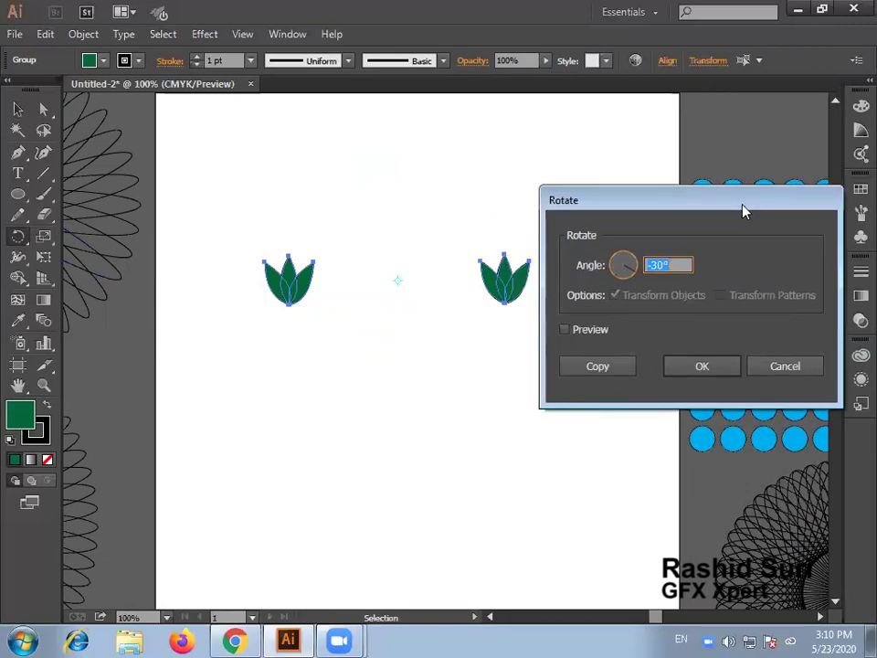
pyautogui.write('10')
pyautogui.click(596, 334)
pyautogui.click(596, 333)
pyautogui.click(596, 334)
pyautogui.click(596, 334)
pyautogui.click(596, 331)
pyautogui.click(596, 332)
pyautogui.click(596, 332)
pyautogui.click(599, 366)
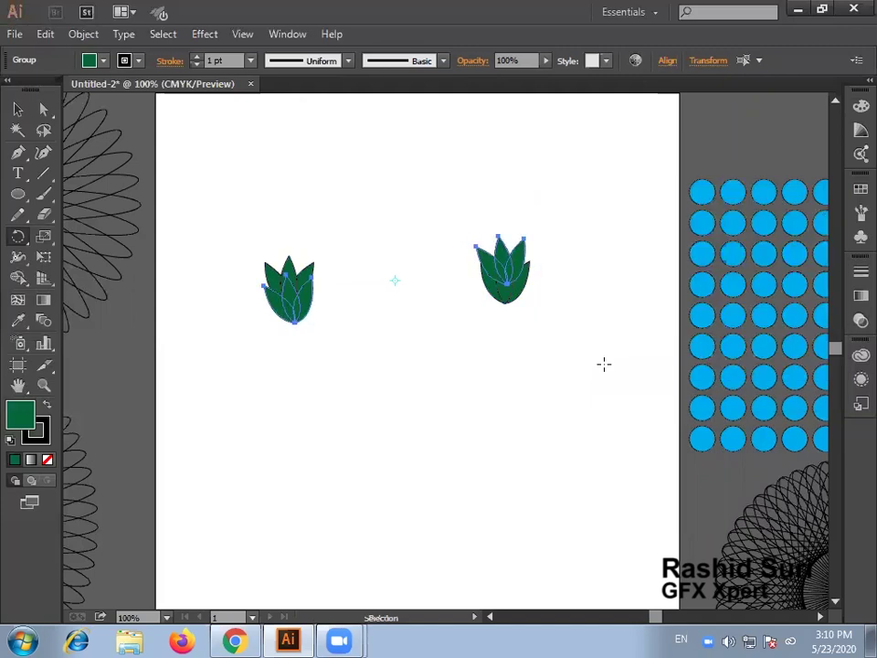
# - Repeat the 10° rotated copy until the leaf groups build two long opposing arcs around the centre
pyautogui.hotkey('ctrl', 'd')
pyautogui.hotkey('ctrl', 'd')
pyautogui.hotkey('ctrl', 'd')
pyautogui.hotkey('ctrl', 'd')
pyautogui.hotkey('ctrl', 'd')
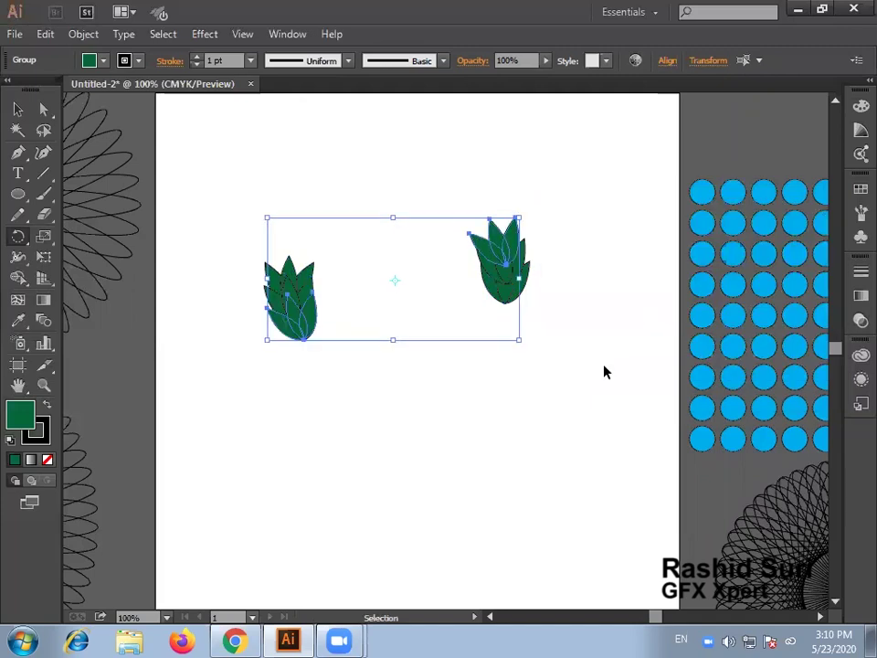
pyautogui.hotkey('ctrl', 'd')
pyautogui.hotkey('ctrl', 'd')
pyautogui.hotkey('ctrl', 'd')
pyautogui.hotkey('ctrl', 'd')
pyautogui.hotkey('ctrl', 'd')
pyautogui.hotkey('ctrl', 'd')
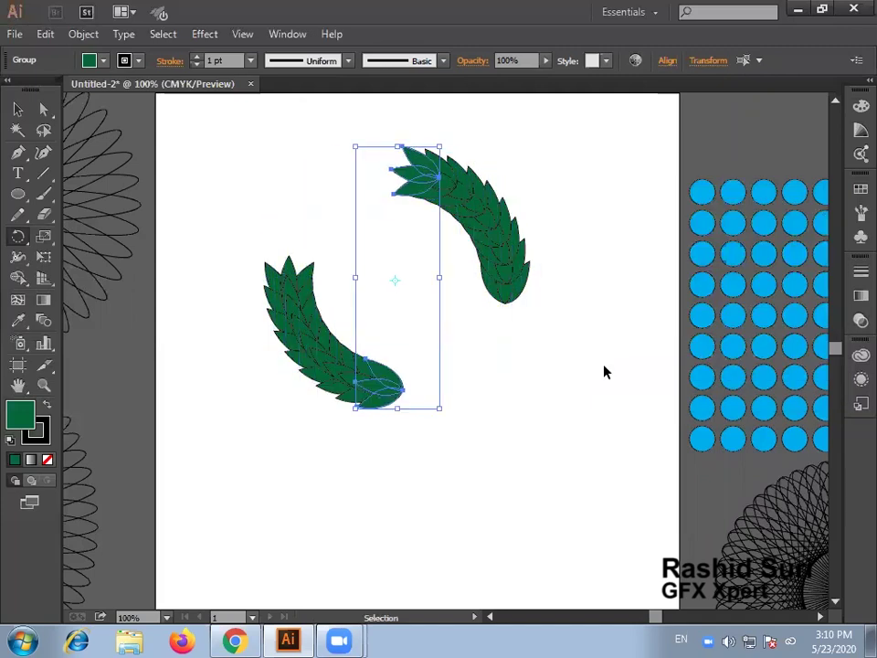
pyautogui.hotkey('ctrl', 'd')
pyautogui.hotkey('ctrl', 'd')
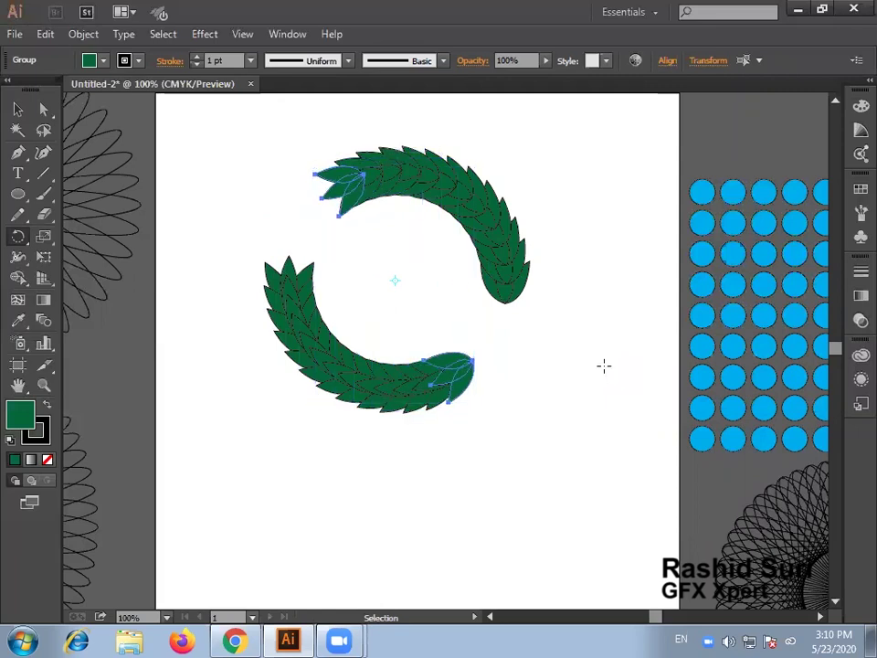
# - Select both leaf arcs and rotate them together into an upright laurel wreath with gaps at its top and bottom
pyautogui.click(18, 108)
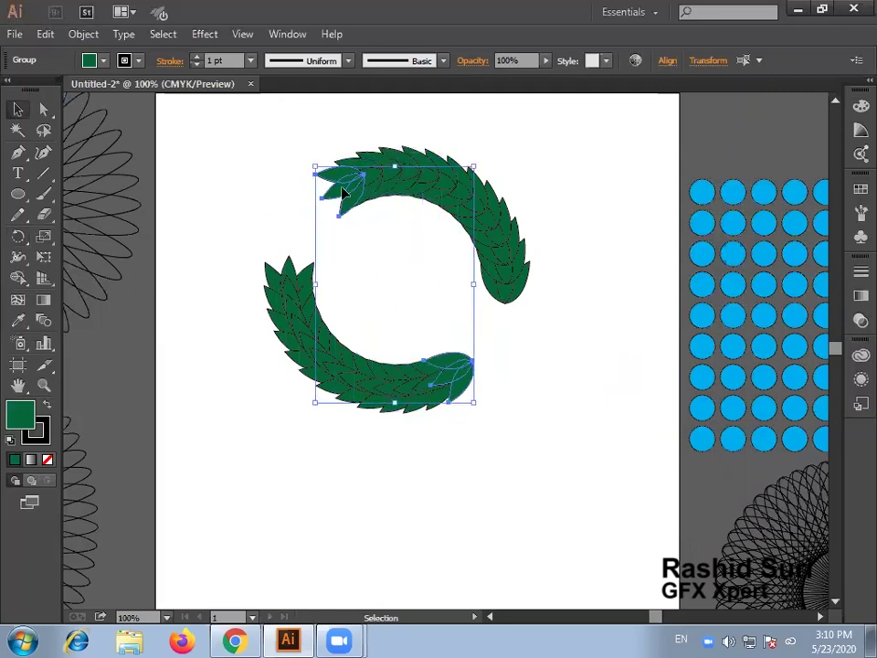
pyautogui.moveTo(234, 161); pyautogui.dragTo(356, 475)
pyautogui.hotkey('ctrl', 'z')
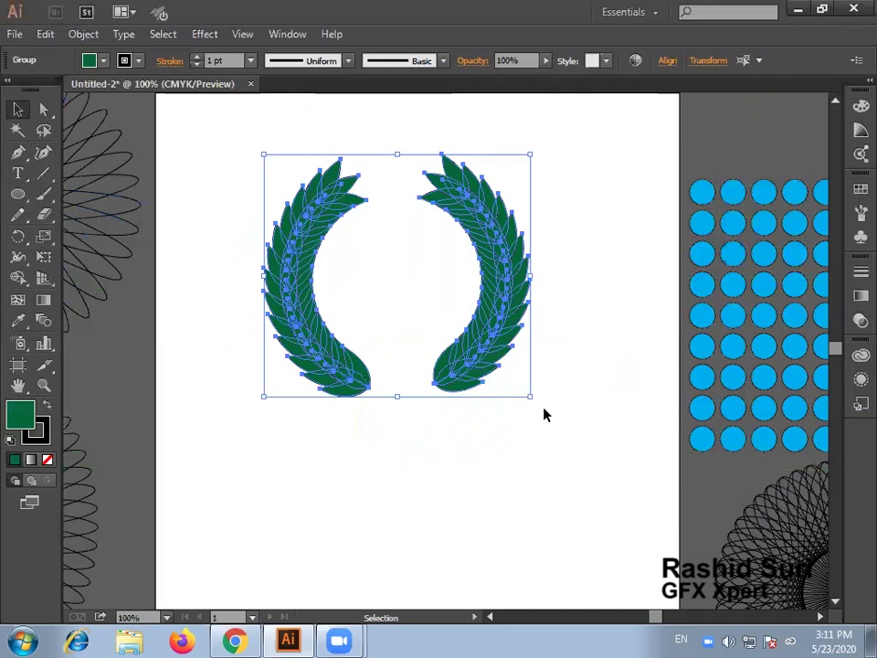
pyautogui.moveTo(537, 402); pyautogui.dragTo(529, 415)
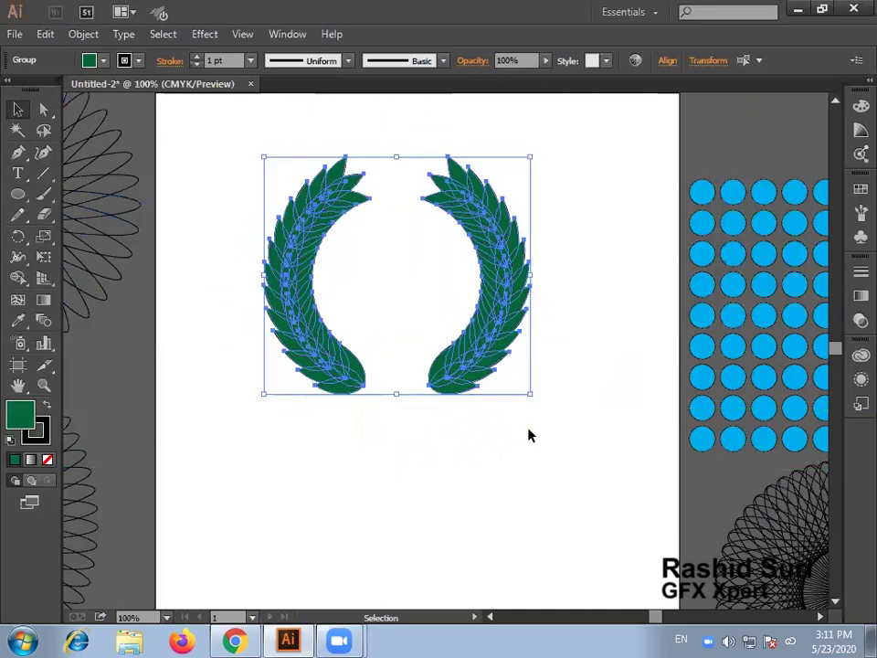
pyautogui.click(487, 471)
# - Draw a closed, curved green stem with the Pen tool, starting at the left leaf arc's base and widening toward the lower right
pyautogui.hotkey('ctrl', 'space')
pyautogui.moveTo(217, 140); pyautogui.dragTo(579, 484)
pyautogui.press('space')
pyautogui.moveTo(333, 423); pyautogui.dragTo(337, 346)
pyautogui.click(17, 151)
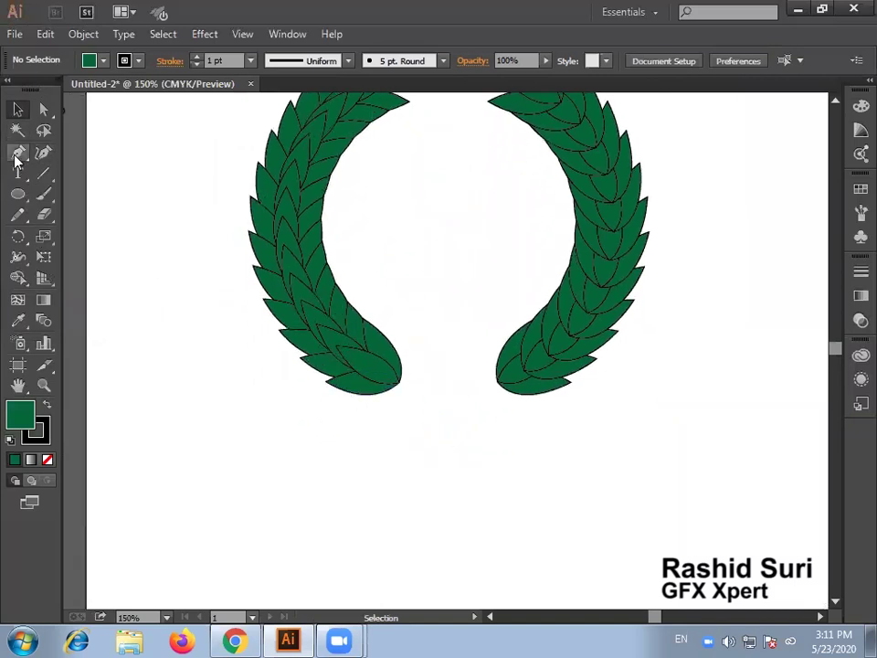
pyautogui.click(399, 382)
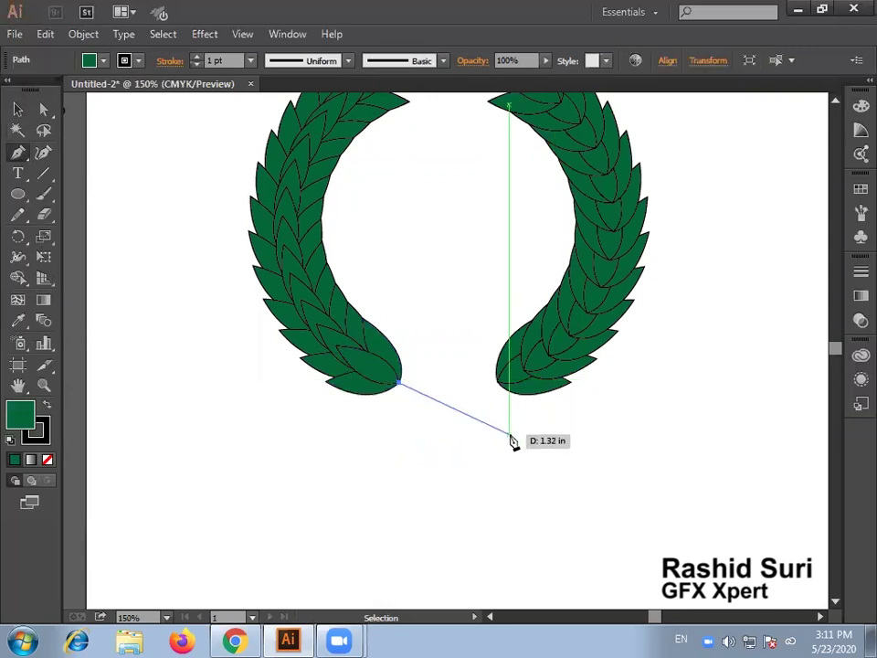
pyautogui.moveTo(509, 438); pyautogui.dragTo(509, 469)
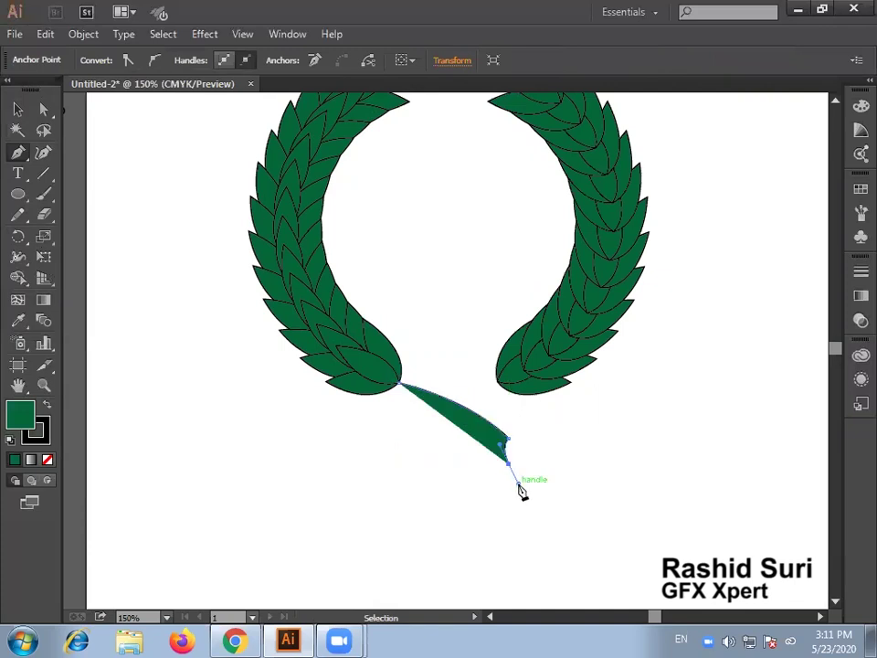
pyautogui.moveTo(501, 461); pyautogui.dragTo(396, 386)
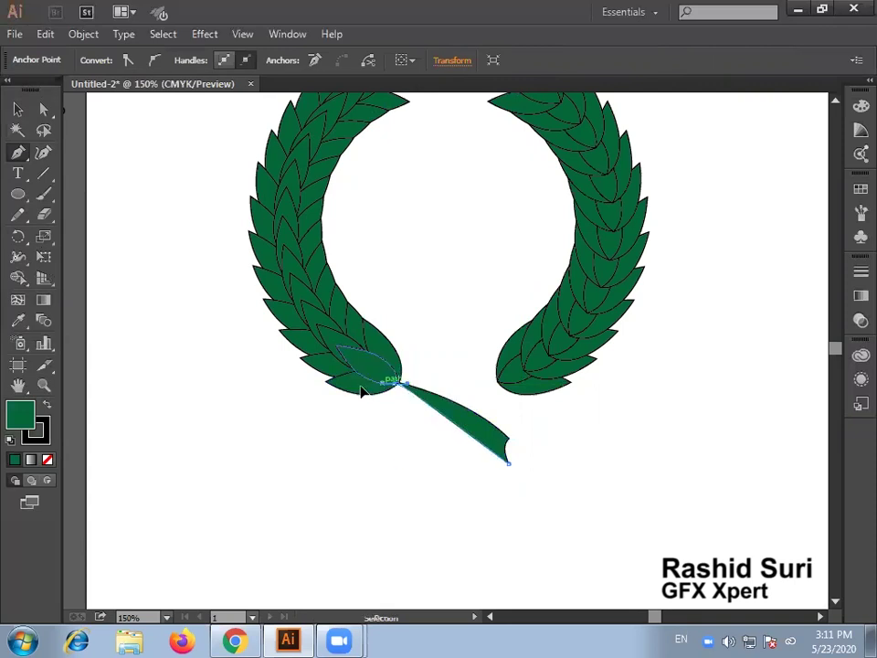
pyautogui.moveTo(319, 363); pyautogui.dragTo(399, 394)
pyautogui.keyDown('ctrl'); pyautogui.click(396, 385); pyautogui.keyUp('ctrl')
pyautogui.keyDown('ctrl'); pyautogui.click(411, 382); pyautogui.keyUp('ctrl')
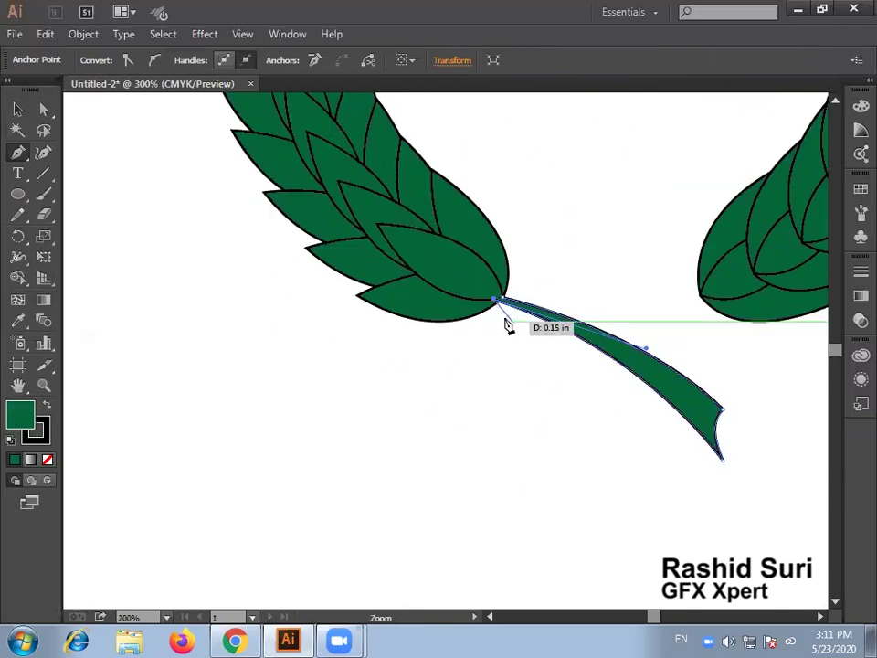
pyautogui.moveTo(502, 301); pyautogui.dragTo(503, 302)
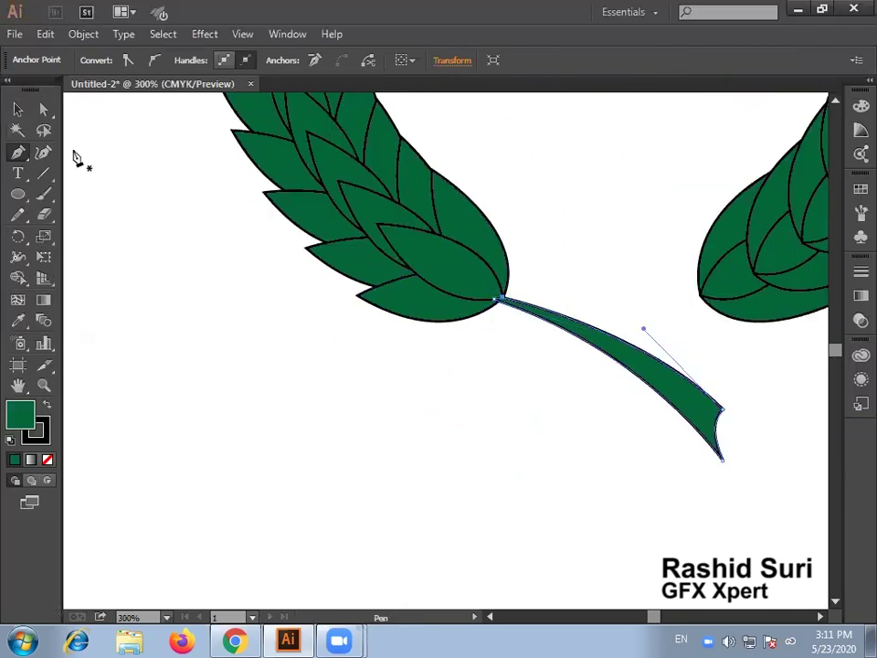
# - Move the stem's lower anchor point at the leaf base slightly down to widen the narrow end
pyautogui.click(42, 111)
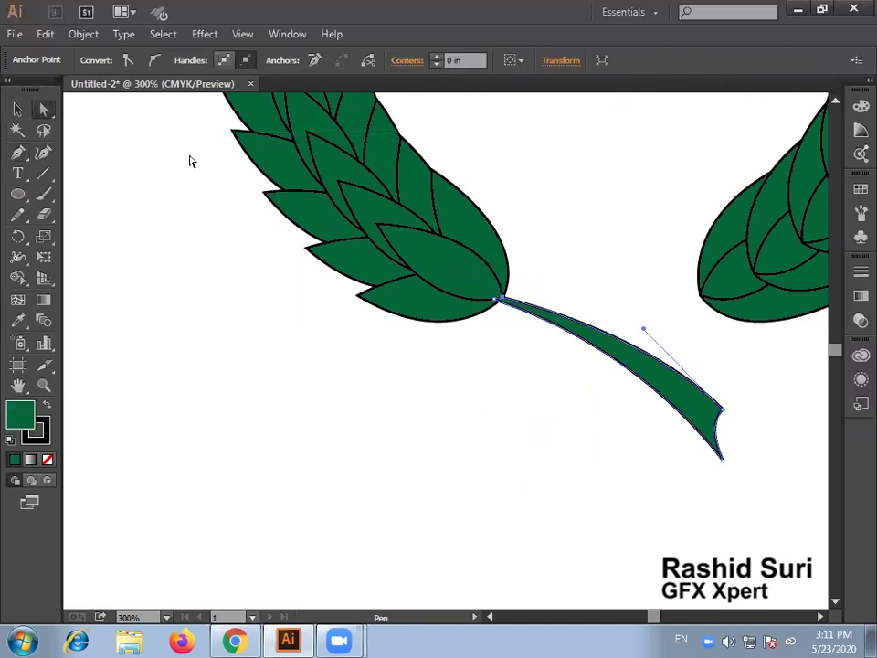
pyautogui.click(497, 304)
pyautogui.moveTo(496, 302); pyautogui.dragTo(495, 306)
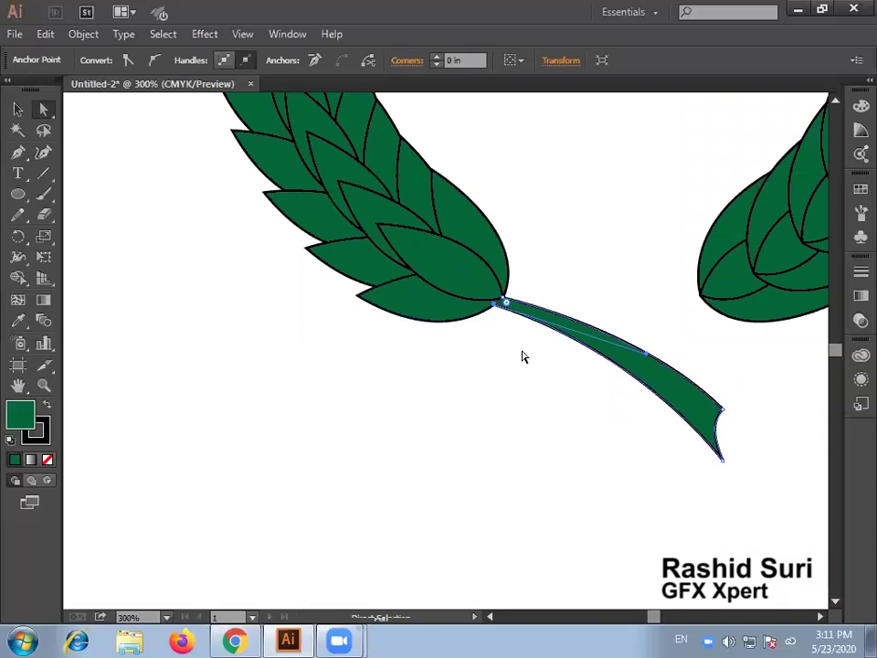
pyautogui.click(522, 355)
# - Delete the right leaf arc, and group the remaining left arc with its stem
pyautogui.click(13, 111)
pyautogui.keyDown('ctrl'); pyautogui.keyDown('alt'); pyautogui.click(511, 345); pyautogui.keyUp('alt'); pyautogui.keyUp('ctrl')
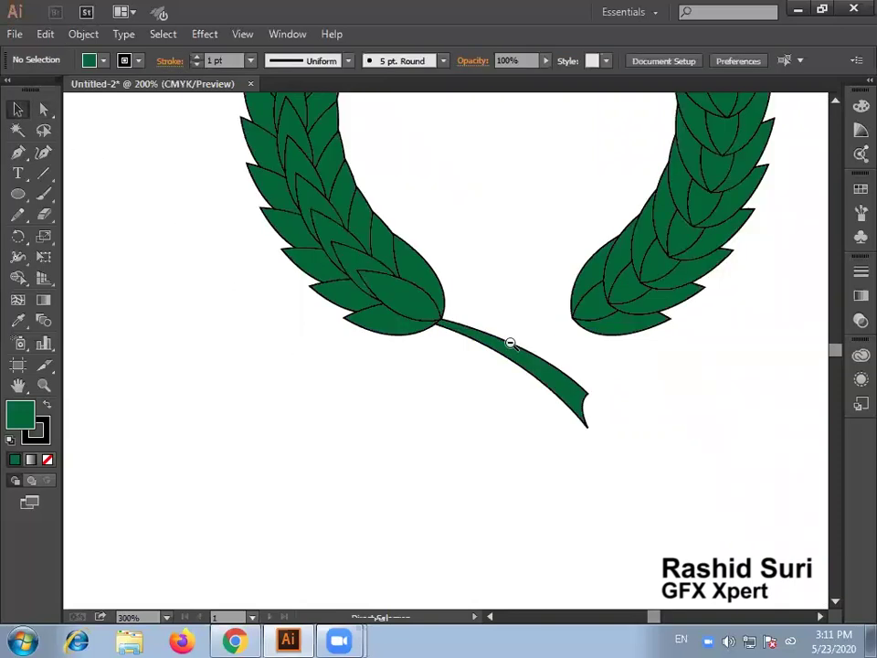
pyautogui.keyDown('ctrl'); pyautogui.keyDown('alt'); pyautogui.click(512, 344); pyautogui.keyUp('alt'); pyautogui.keyUp('ctrl')
pyautogui.keyDown('ctrl'); pyautogui.keyDown('alt'); pyautogui.click(511, 344); pyautogui.keyUp('alt'); pyautogui.keyUp('ctrl')
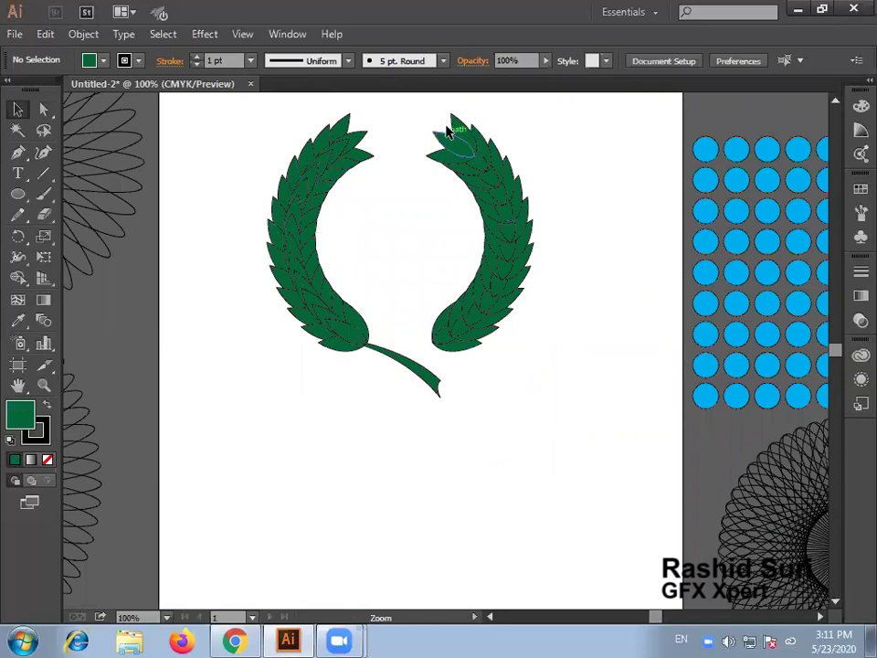
pyautogui.moveTo(414, 105); pyautogui.dragTo(560, 347)
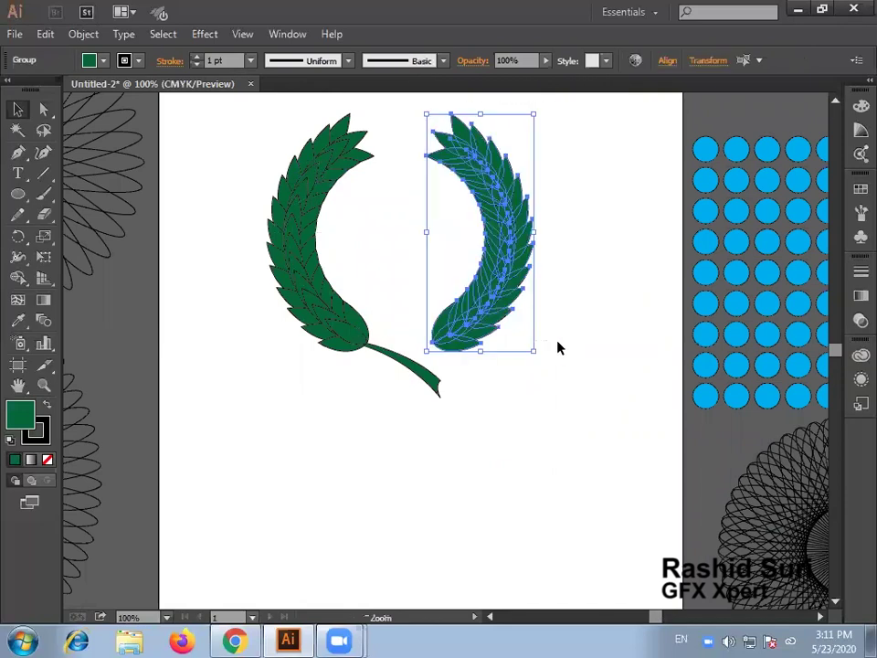
pyautogui.press('Delete')
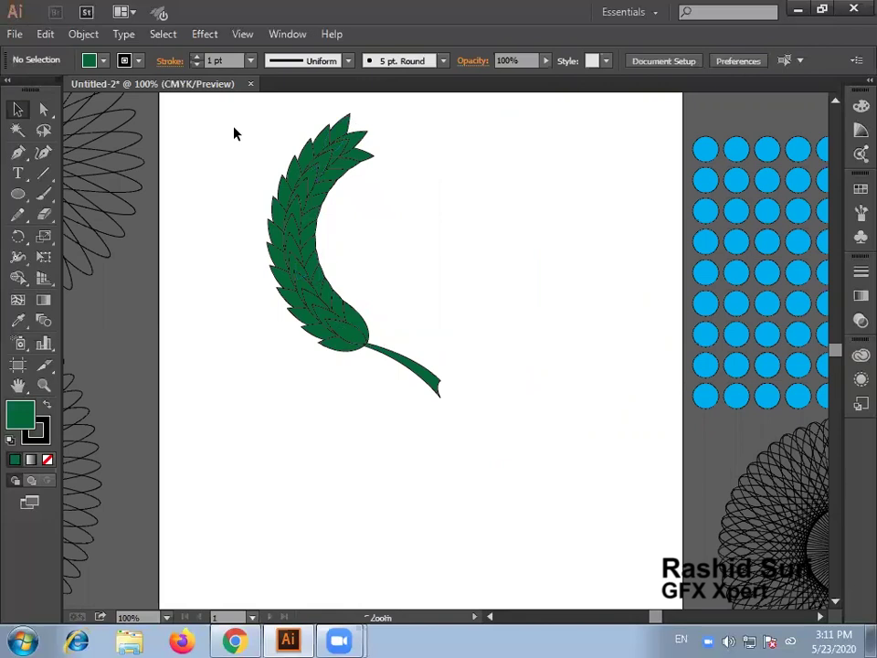
pyautogui.moveTo(249, 115); pyautogui.dragTo(435, 389)
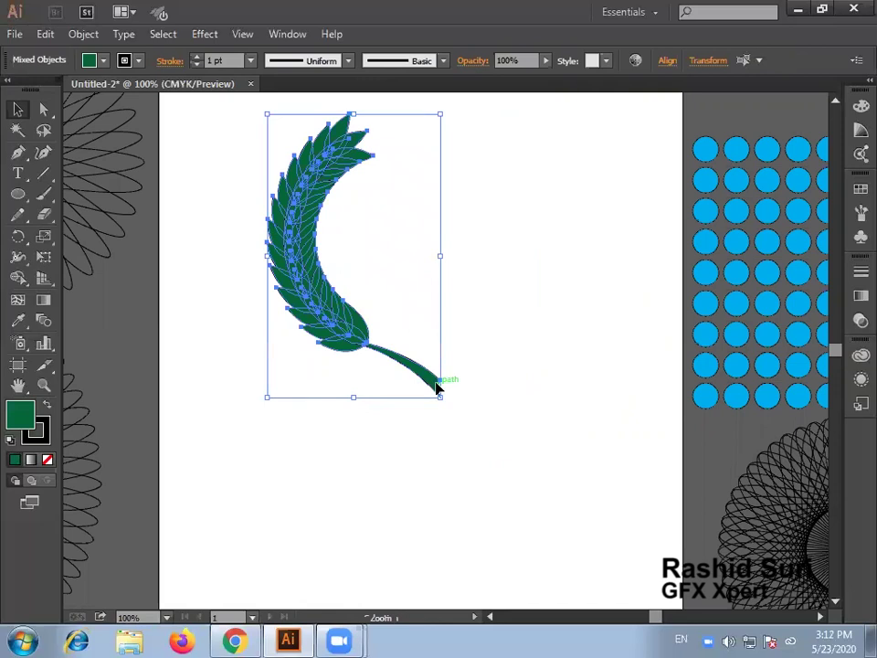
pyautogui.hotkey('ctrl', 'g')
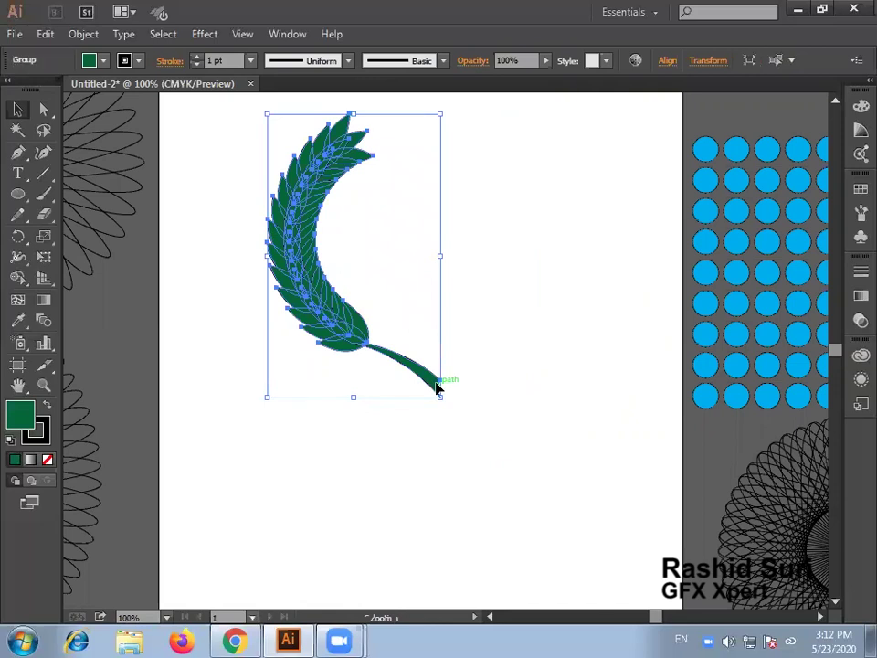
# - Open Reflect for the grouped branch and compare the vertical-axis preview with the original
pyautogui.click(83, 34)
pyautogui.moveTo(236, 30)
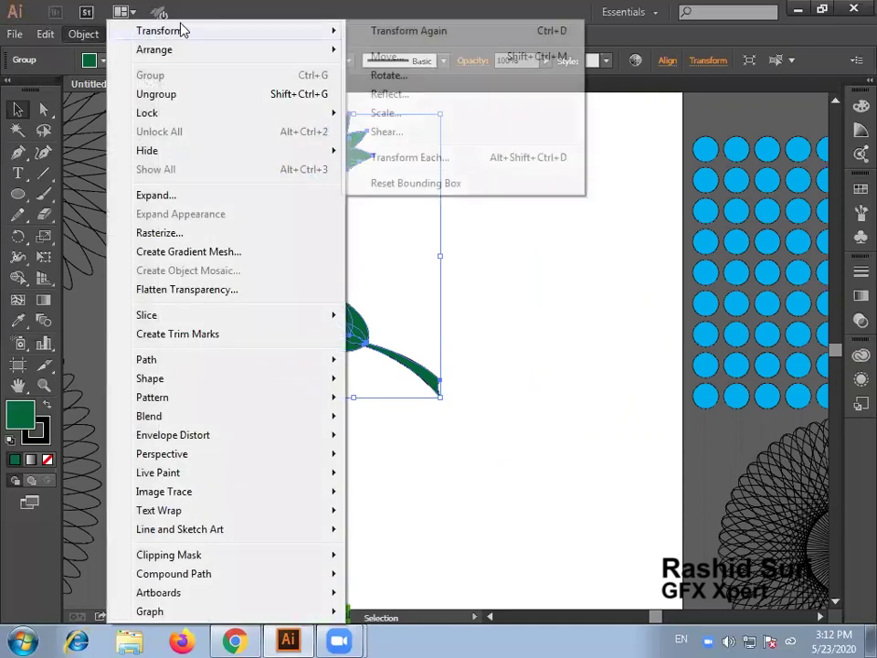
pyautogui.click(389, 94)
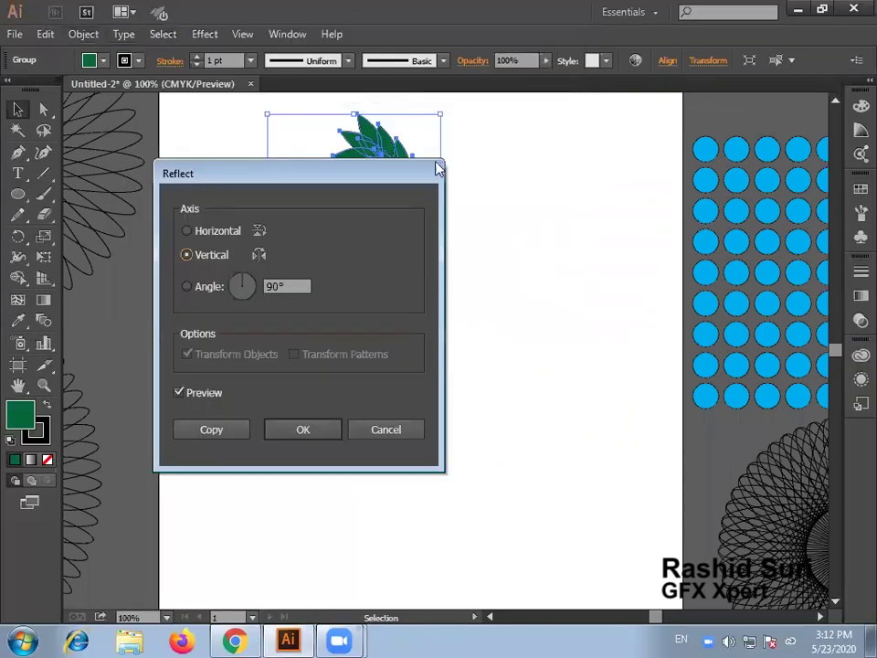
pyautogui.moveTo(230, 185); pyautogui.dragTo(542, 238)
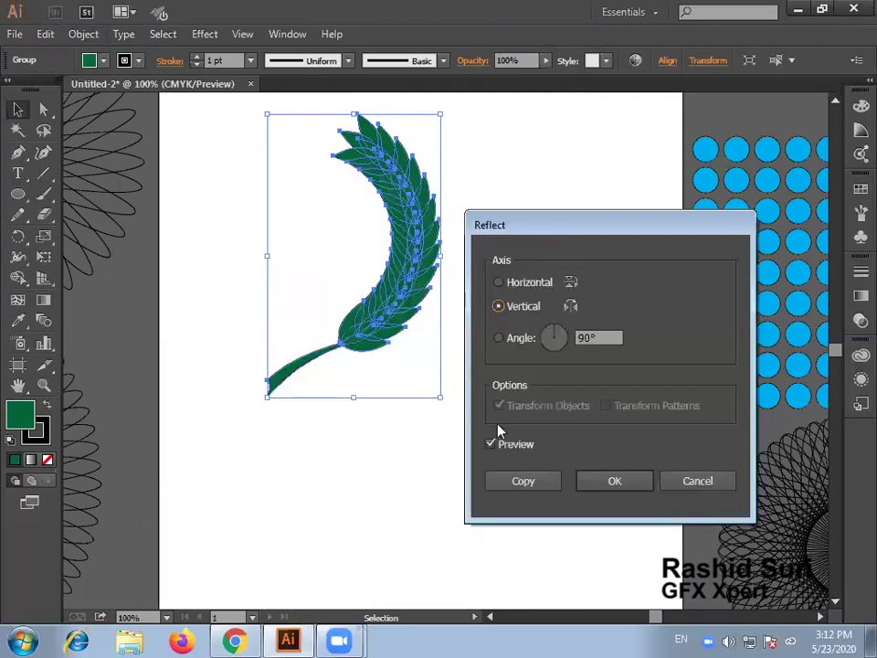
pyautogui.click(509, 452)
pyautogui.click(510, 456)
pyautogui.click(510, 456)
pyautogui.click(510, 456)
pyautogui.click(510, 456)
pyautogui.click(510, 456)
pyautogui.click(510, 456)
pyautogui.click(510, 456)
# - Preview the branch reflected across the horizontal axis and compare it with the original
pyautogui.click(498, 282)
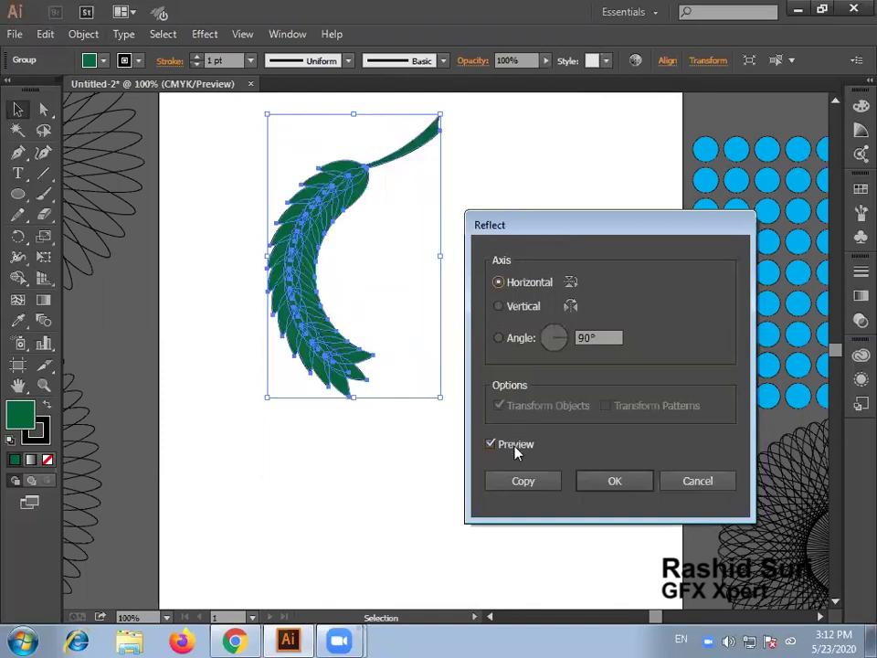
pyautogui.click(517, 445)
pyautogui.click(518, 447)
pyautogui.click(517, 447)
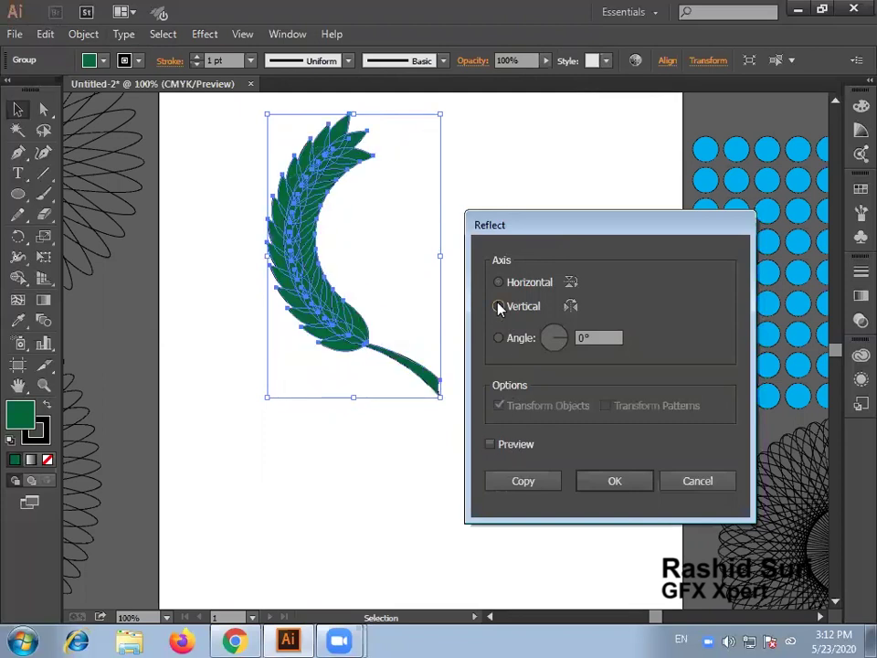
# - Create a copy of the branch reflected across the vertical axis
pyautogui.click(493, 445)
pyautogui.click(493, 445)
pyautogui.click(493, 445)
pyautogui.click(492, 445)
pyautogui.click(492, 445)
pyautogui.click(492, 445)
pyautogui.click(532, 483)
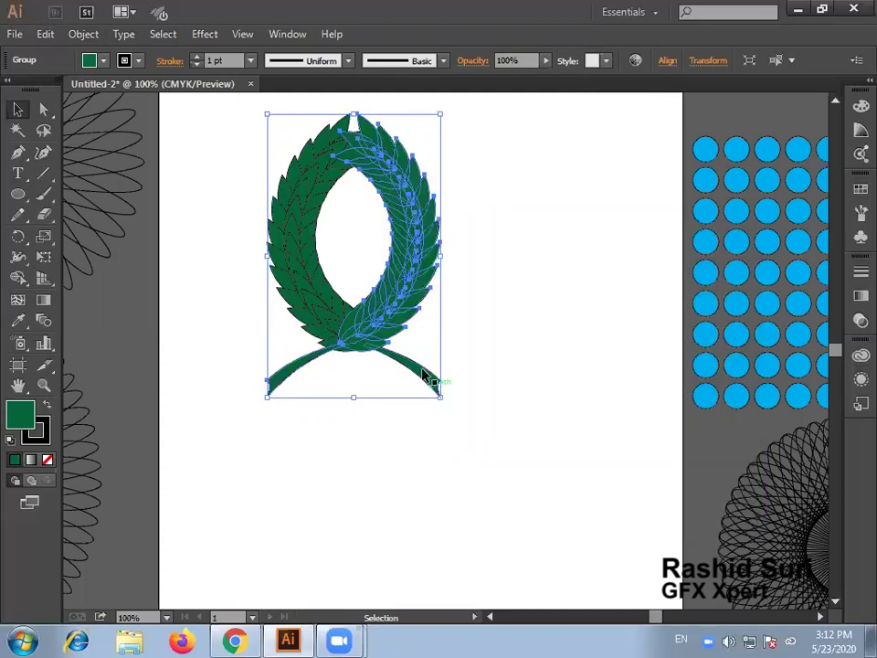
# - Move the mirrored branch to the right until the two stems cross, and group both branches into one wreath
pyautogui.moveTo(408, 298); pyautogui.dragTo(504, 290)
pyautogui.click(230, 191)
pyautogui.moveTo(249, 141); pyautogui.dragTo(537, 399)
pyautogui.rightClick(513, 312)
pyautogui.click(523, 392)
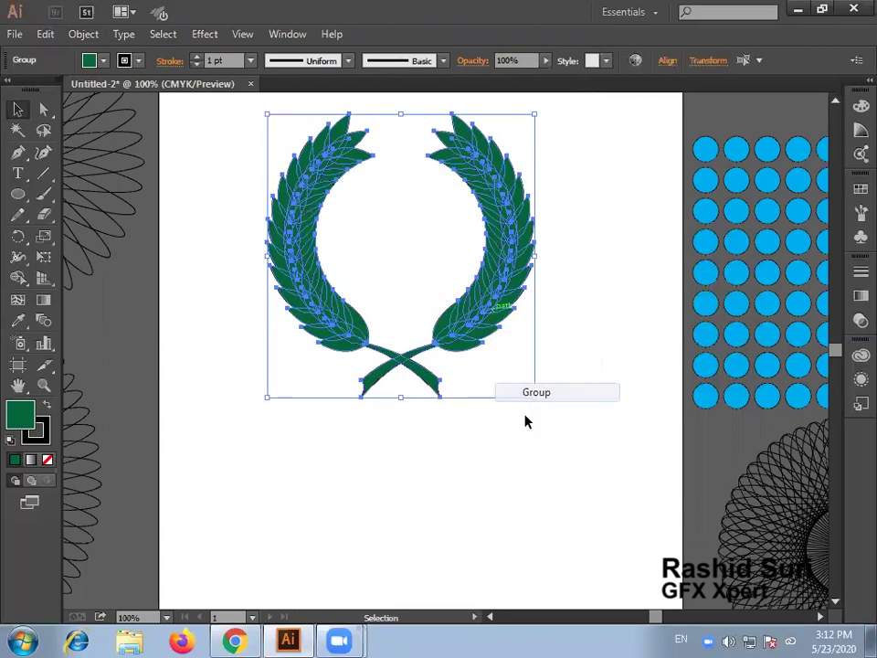
pyautogui.click(566, 421)
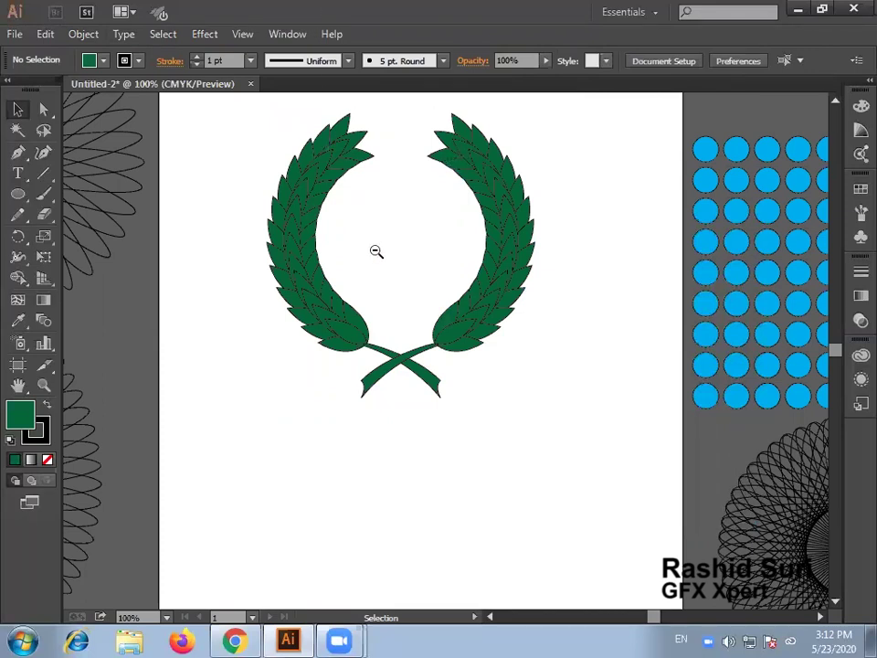
# - Scale down the line-art flower beside the artboard's upper left and centre it inside the wreath without touching the leaves
pyautogui.keyDown('alt'); pyautogui.click(376, 251); pyautogui.keyUp('alt')
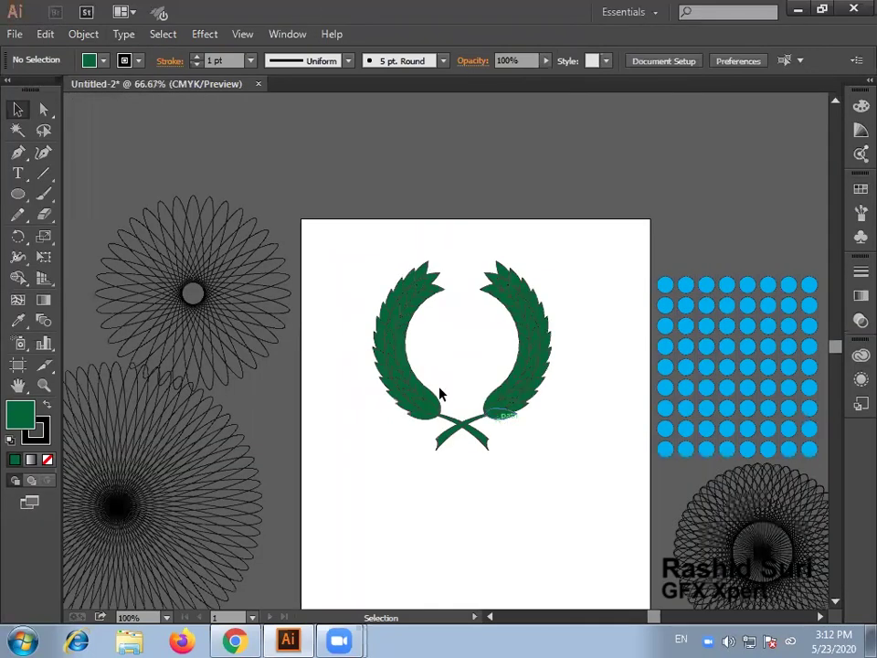
pyautogui.click(256, 284)
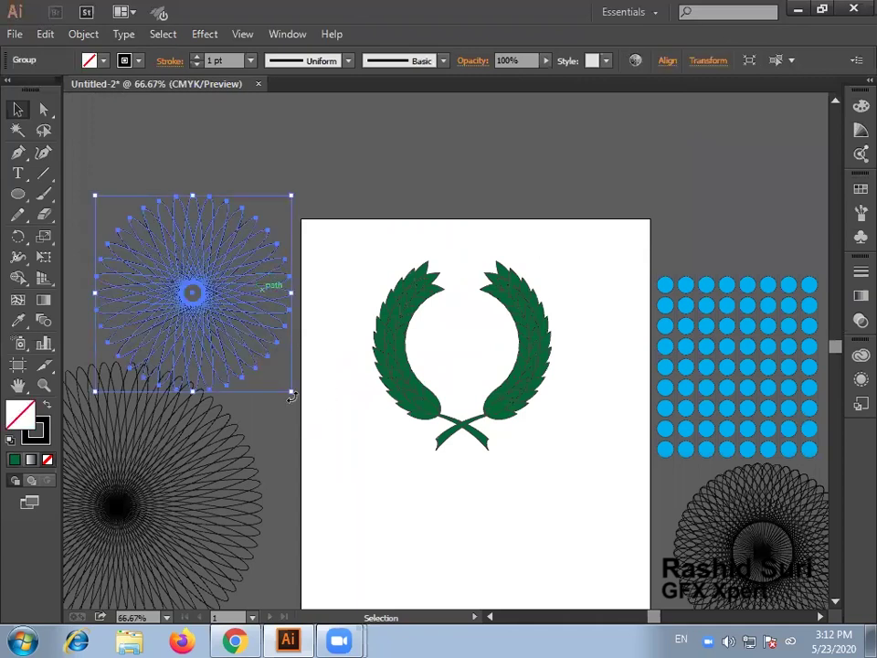
pyautogui.moveTo(291, 395); pyautogui.dragTo(211, 311)
pyautogui.moveTo(144, 262); pyautogui.dragTo(456, 353)
pyautogui.hotkey('ctrl', 'space')
pyautogui.moveTo(362, 260); pyautogui.dragTo(692, 447)
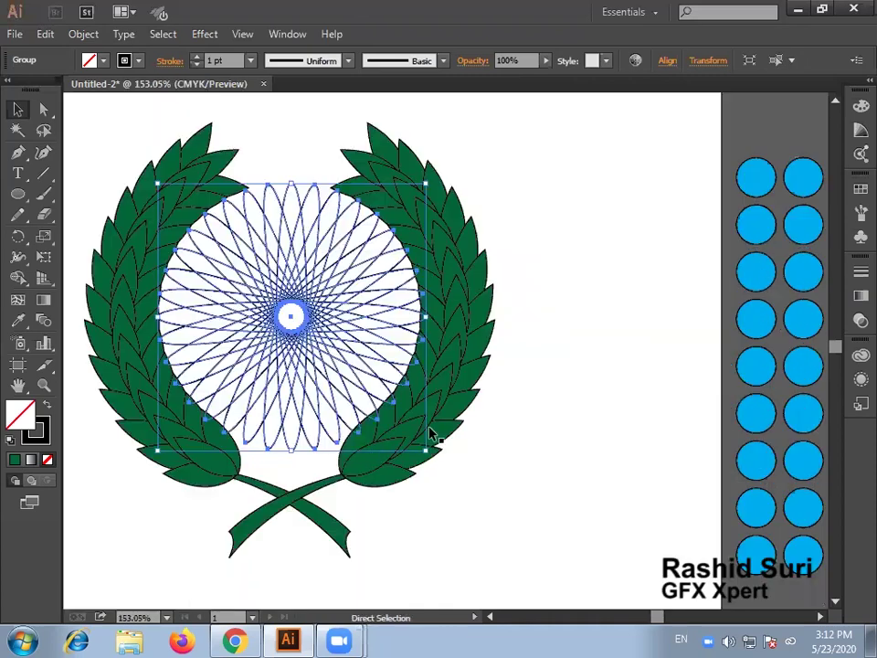
pyautogui.moveTo(426, 453); pyautogui.dragTo(403, 426)
# - Draw a wide, shallow rectangle just below the wreath's crossed stems, extending past the wreath on both sides
pyautogui.hotkey('ctrl', 'alt', 'space')
pyautogui.keyDown('ctrl'); pyautogui.keyDown('alt'); pyautogui.click(335, 435); pyautogui.keyUp('alt'); pyautogui.keyUp('ctrl')
pyautogui.press('space')
pyautogui.moveTo(339, 432); pyautogui.dragTo(302, 356)
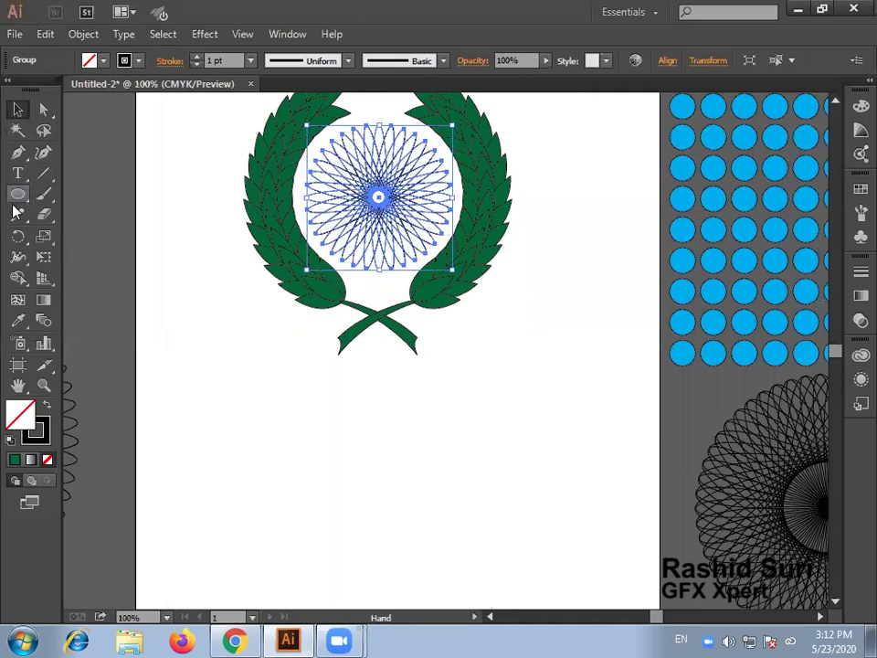
pyautogui.moveTo(13, 198); pyautogui.dragTo(53, 195)
pyautogui.moveTo(202, 367); pyautogui.dragTo(545, 424)
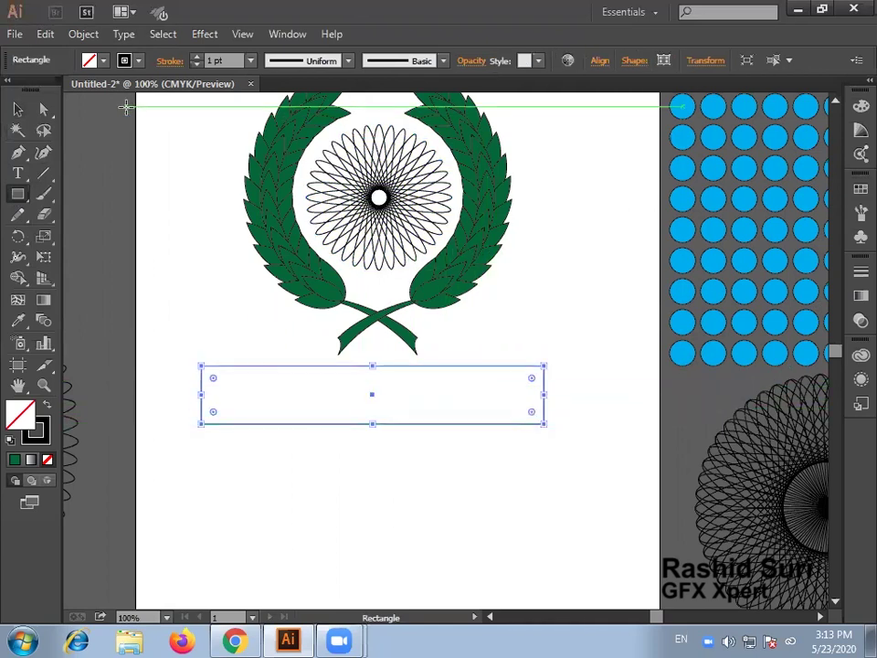
# - Shift the rectangle slightly right to centre it under the wreath, and fill it with the leaves' dark green
pyautogui.click(18, 110)
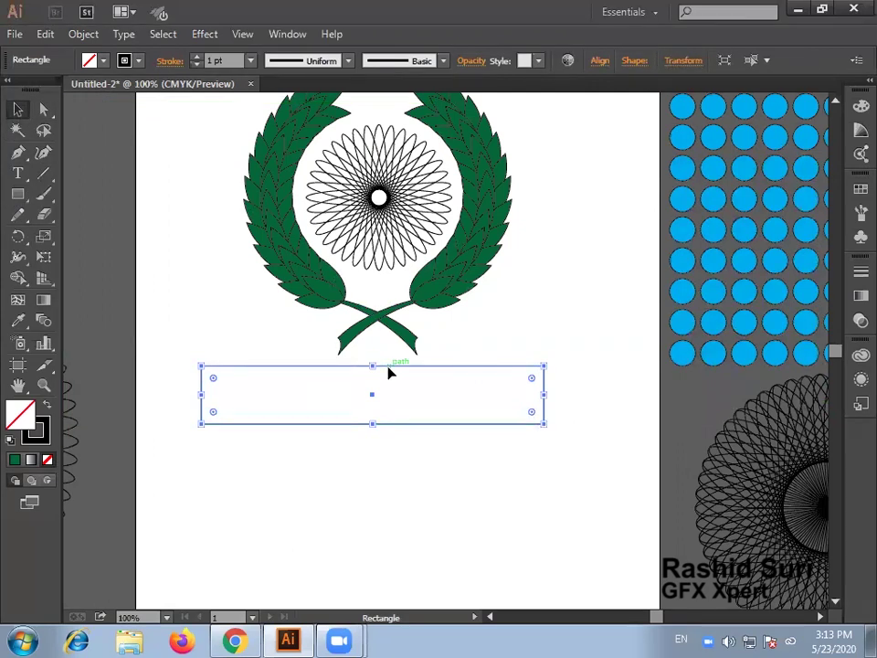
pyautogui.moveTo(395, 372); pyautogui.dragTo(401, 372)
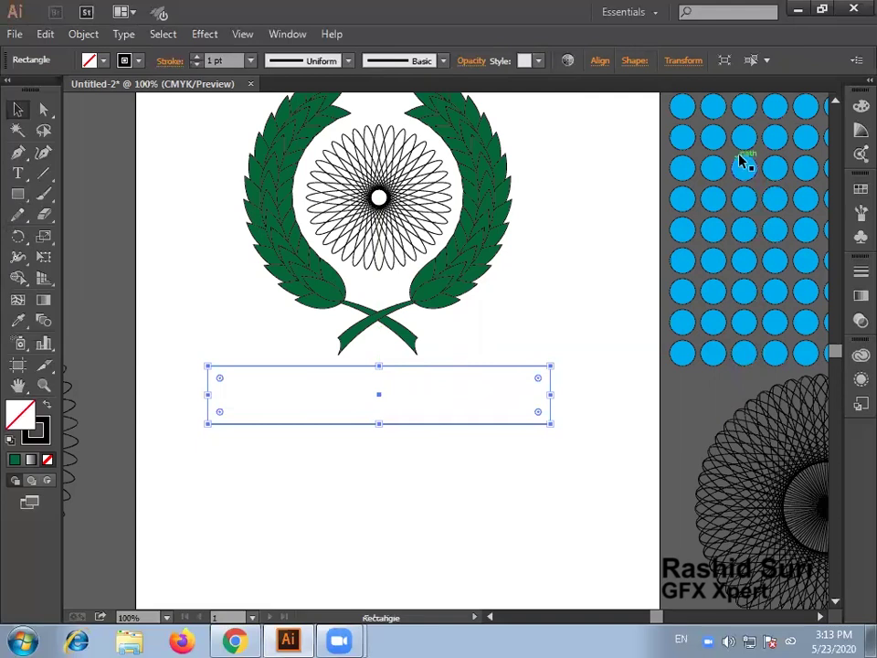
pyautogui.click(860, 188)
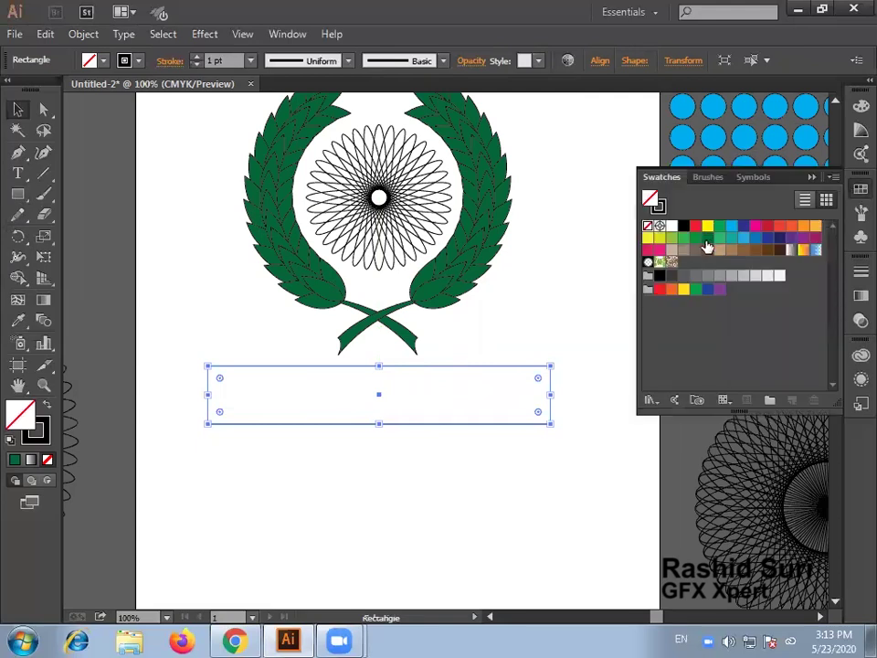
pyautogui.click(707, 238)
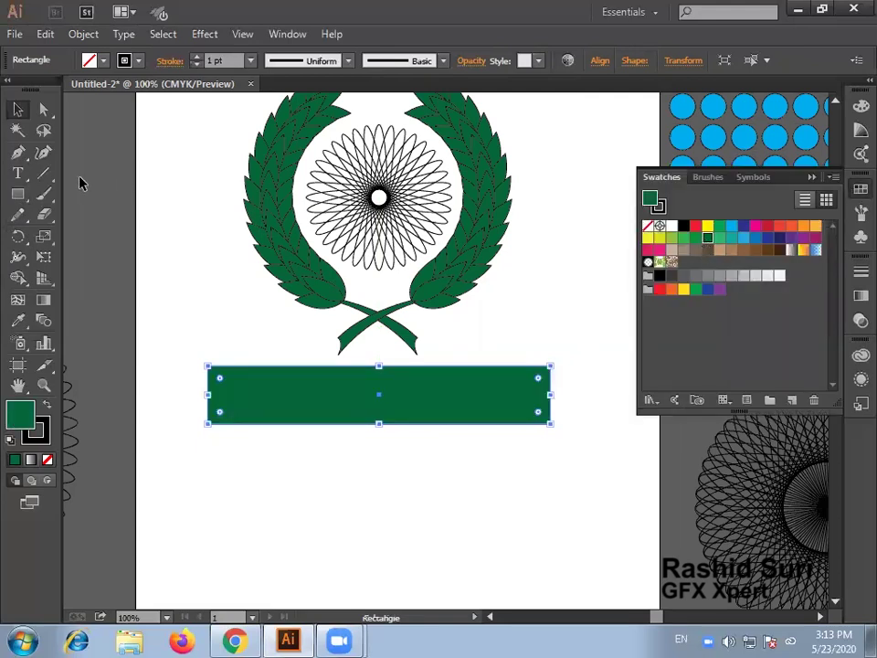
# - Draw a smaller green rectangle overlapping the upper-right corner of the wide banner rectangle
pyautogui.click(18, 195)
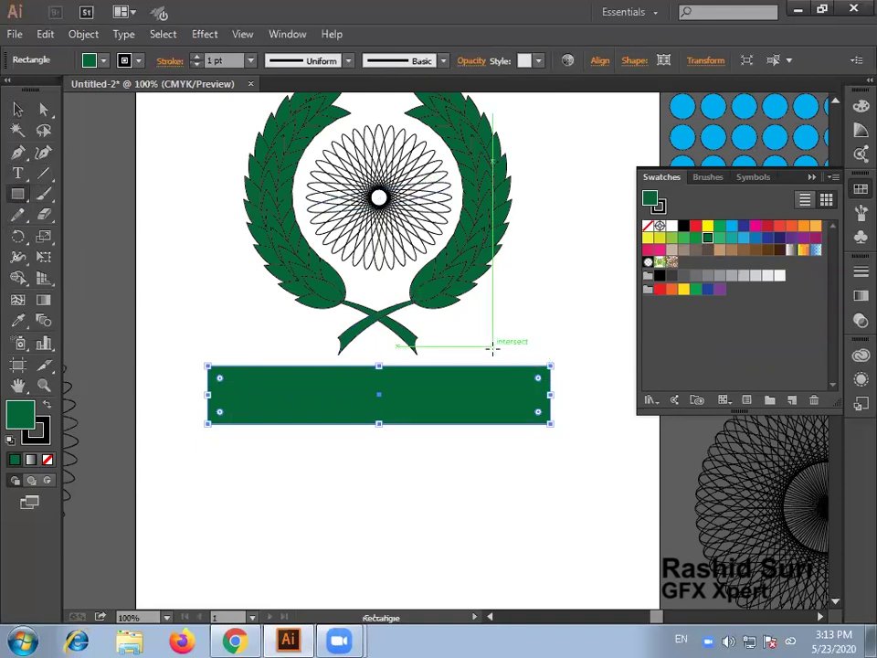
pyautogui.moveTo(501, 347); pyautogui.dragTo(604, 394)
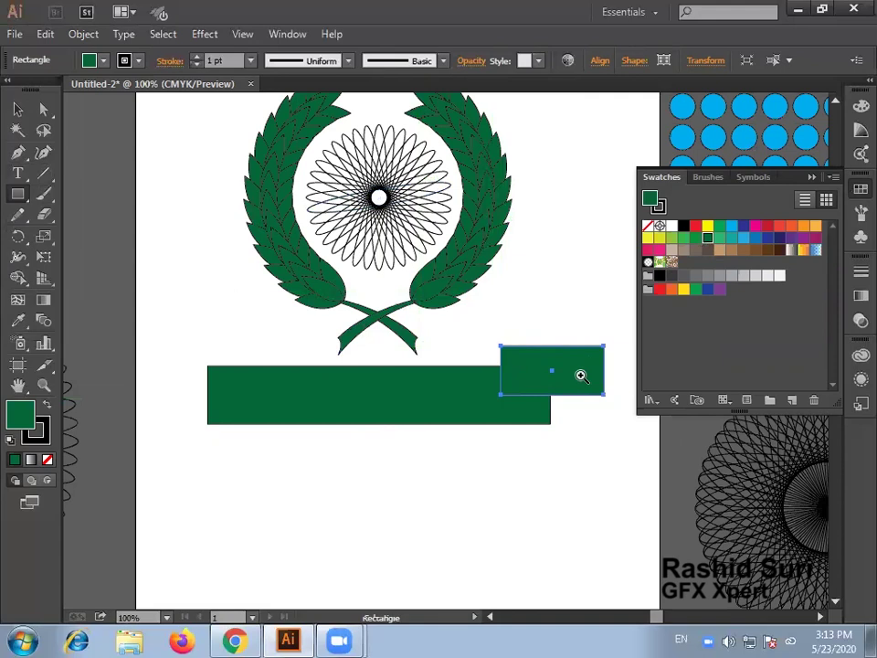
# - Add an anchor point midway on the small rectangle's right edge and pull it inward to form a V-notched ribbon tail
pyautogui.click(581, 375)
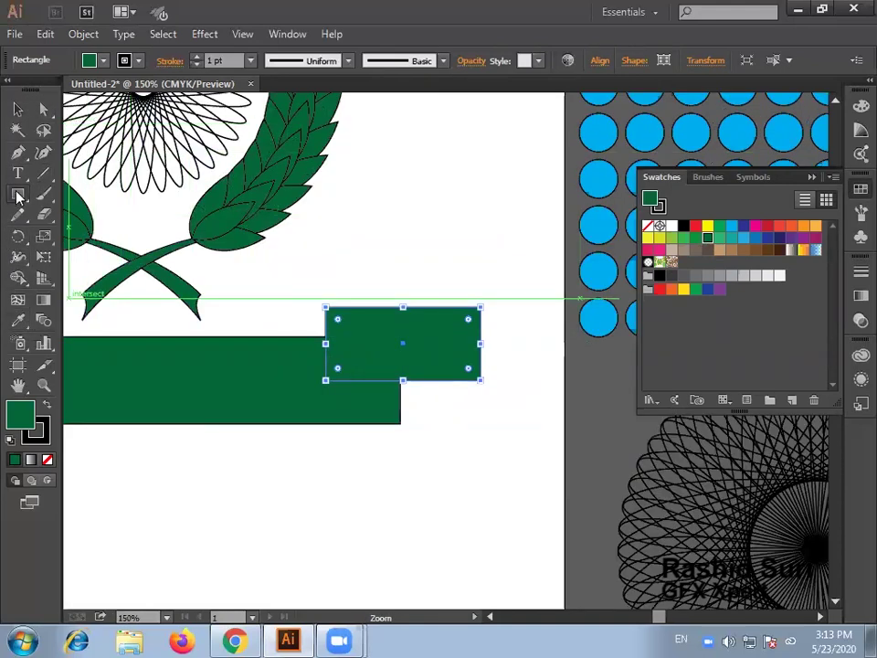
pyautogui.moveTo(16, 157); pyautogui.dragTo(64, 176)
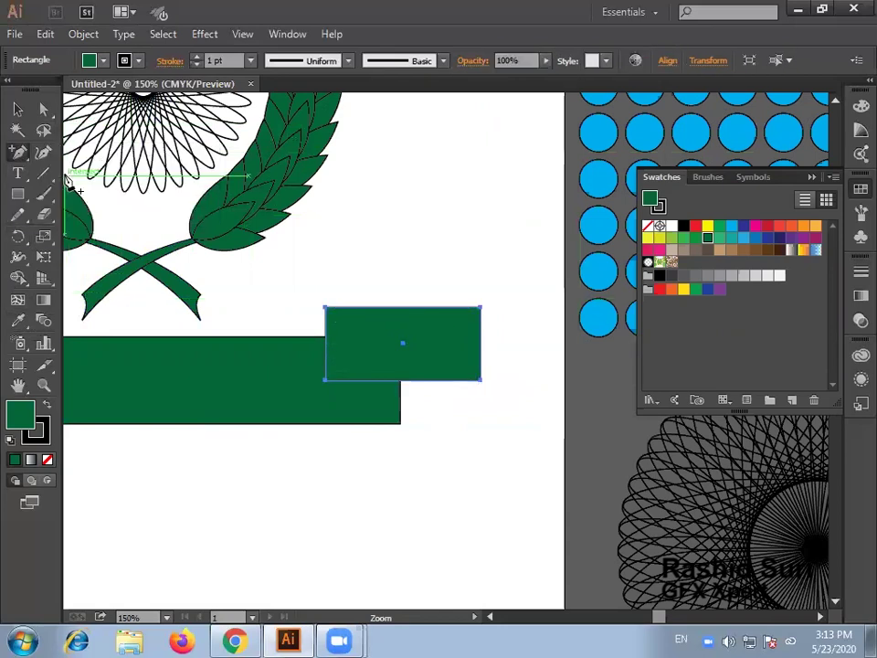
pyautogui.click(478, 350)
pyautogui.click(43, 109)
pyautogui.moveTo(482, 343); pyautogui.dragTo(429, 343)
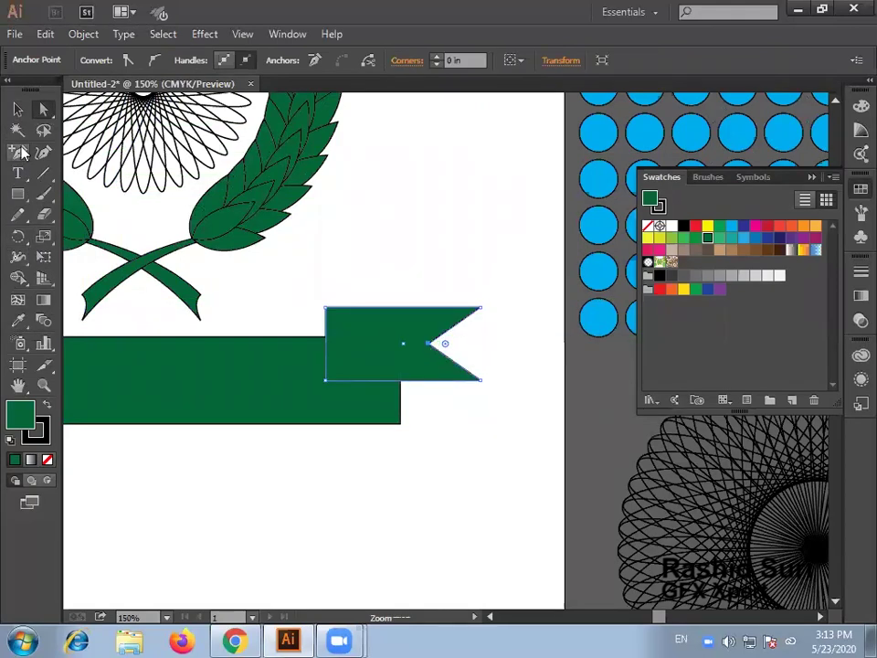
# - Shift the notched ribbon tail slightly right and send it to the back, behind the wide banner rectangle
pyautogui.click(17, 110)
pyautogui.moveTo(392, 362); pyautogui.dragTo(405, 361)
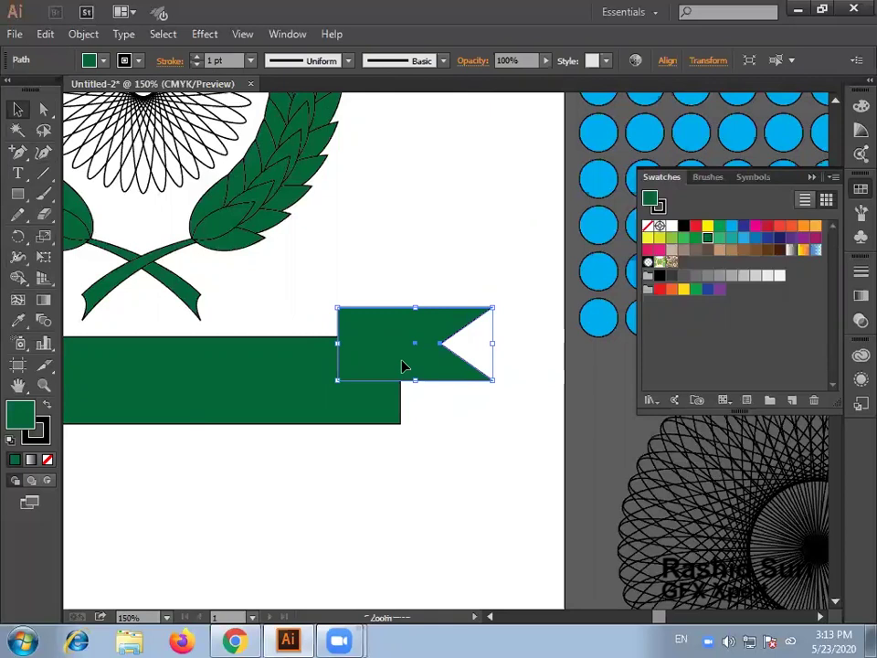
pyautogui.rightClick(404, 367)
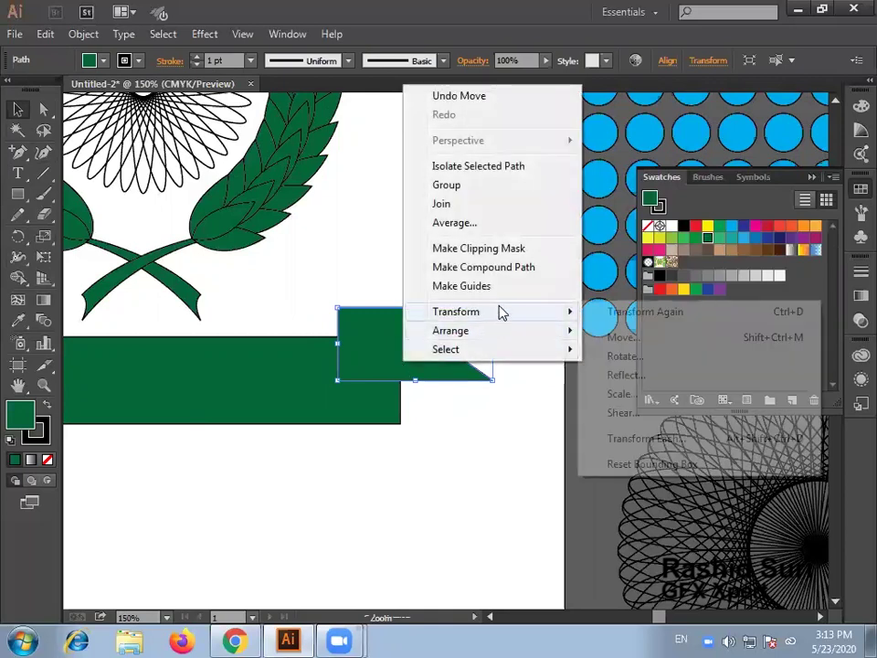
pyautogui.moveTo(491, 334)
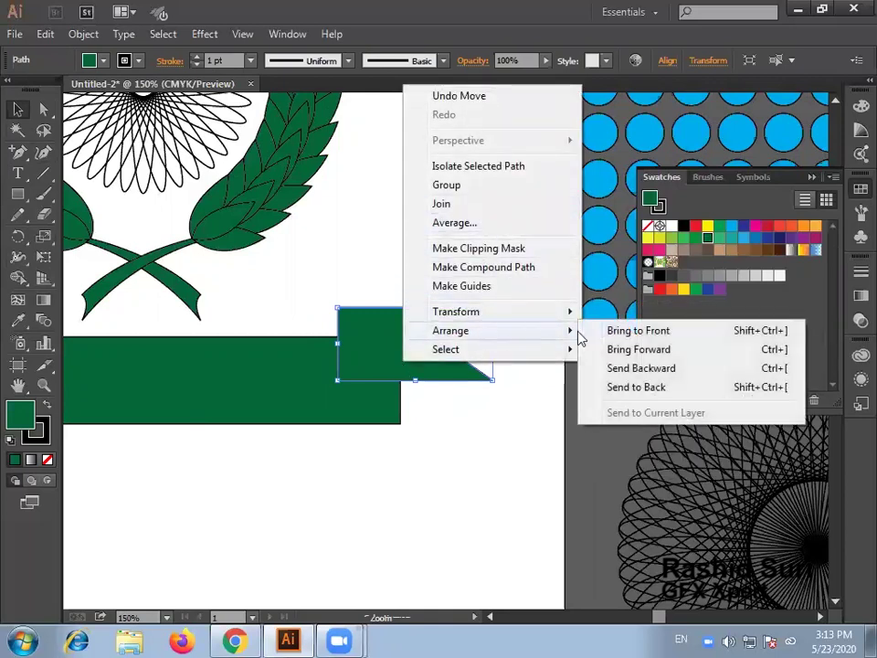
pyautogui.click(661, 387)
pyautogui.click(532, 472)
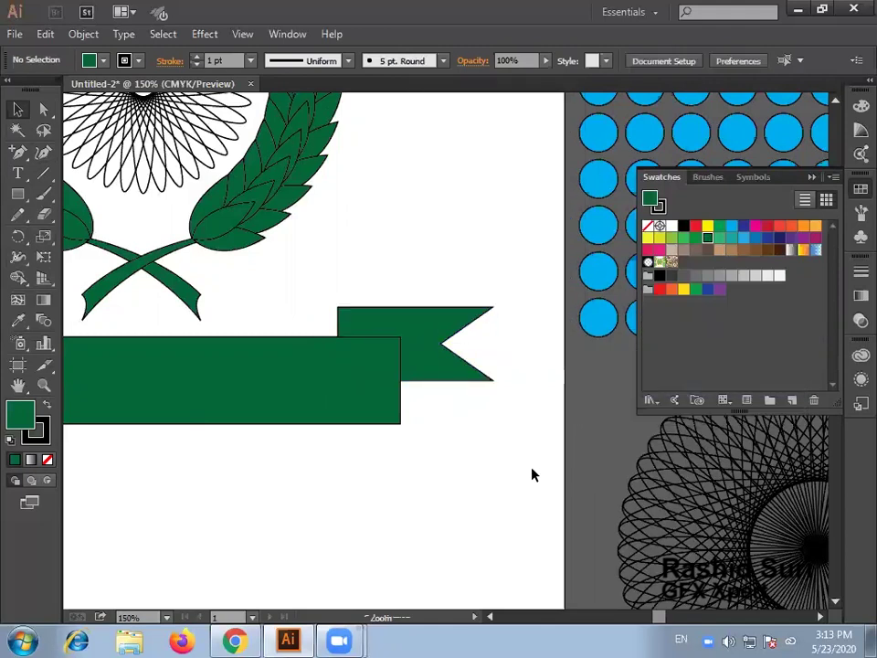
# - Draw a triangular fold with the Pen tool between the right tail's inner upper corner and the banner's upper-right corner, and fill it black
pyautogui.moveTo(17, 152); pyautogui.dragTo(58, 152)
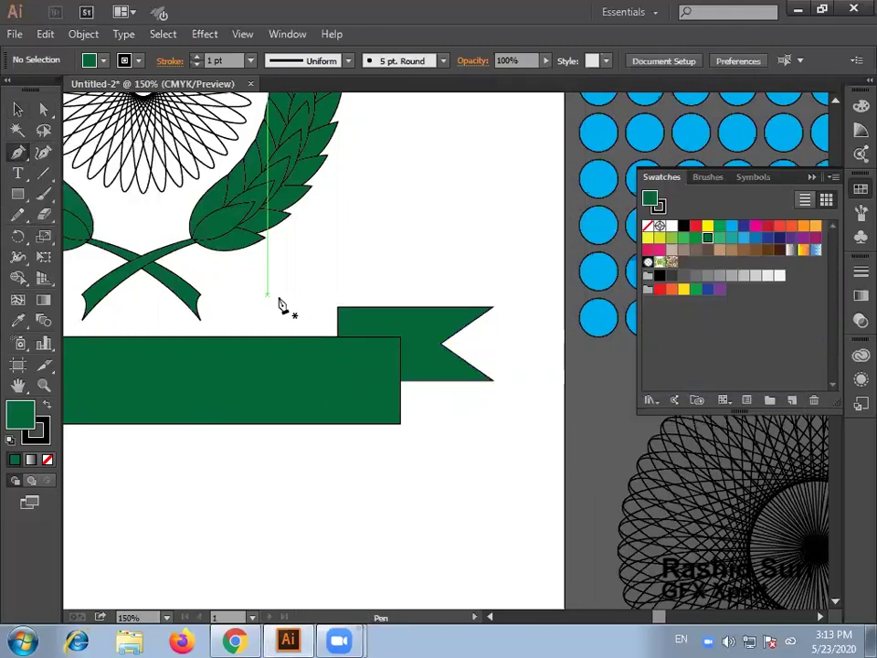
pyautogui.click(338, 308)
pyautogui.click(399, 337)
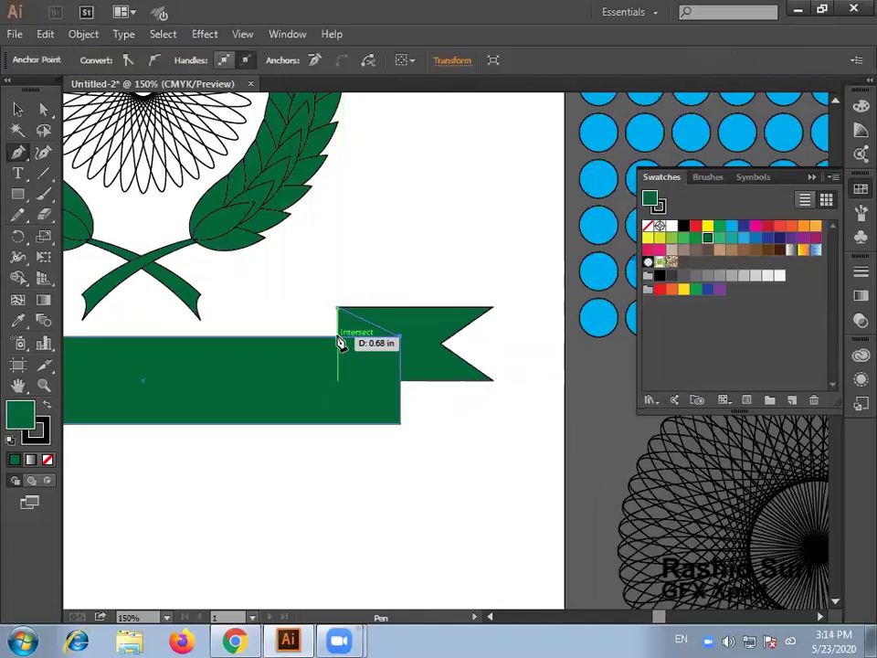
pyautogui.click(338, 338)
pyautogui.click(338, 308)
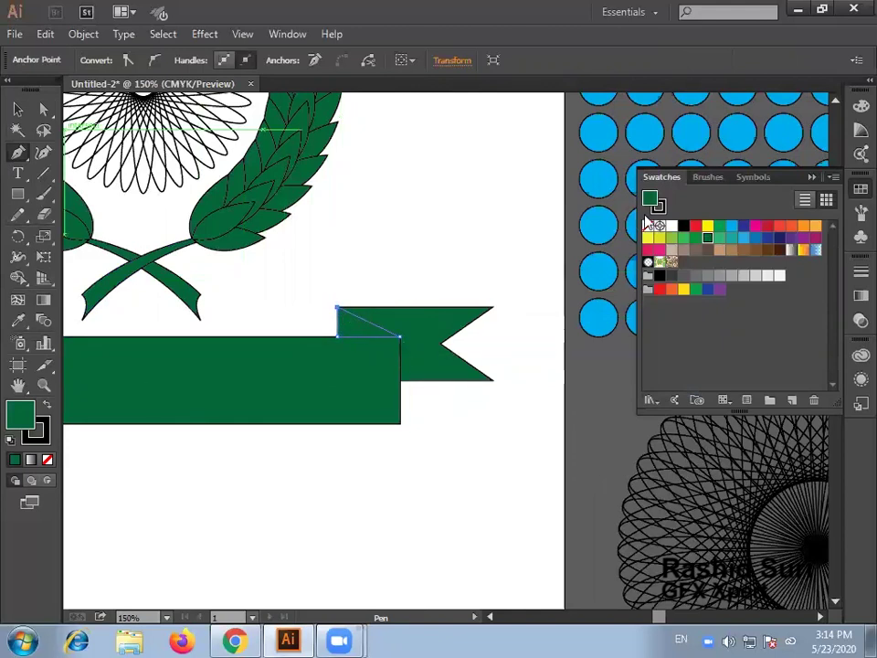
pyautogui.click(684, 227)
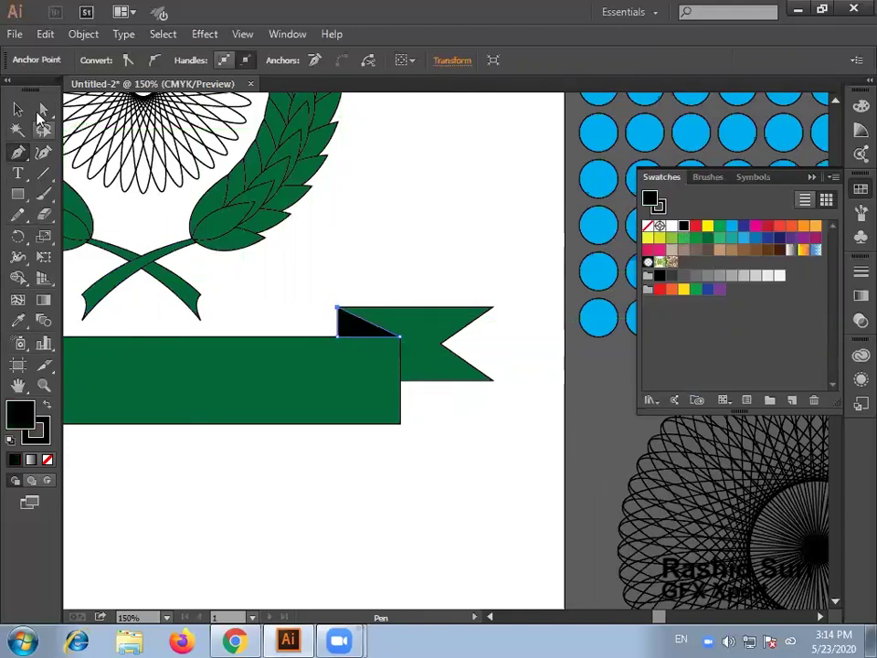
# - Reflect a copy of the right tail and its black fold across the vertical axis and place it at the banner's left end
pyautogui.click(18, 109)
pyautogui.click(316, 290)
pyautogui.moveTo(316, 288); pyautogui.dragTo(489, 333)
pyautogui.hotkey('ctrl', '-')
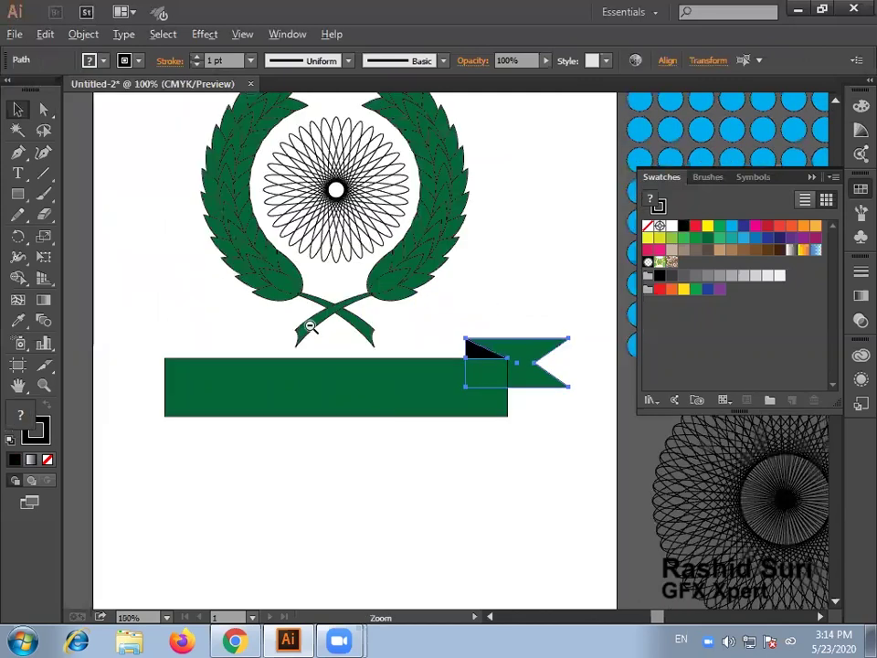
pyautogui.click(83, 33)
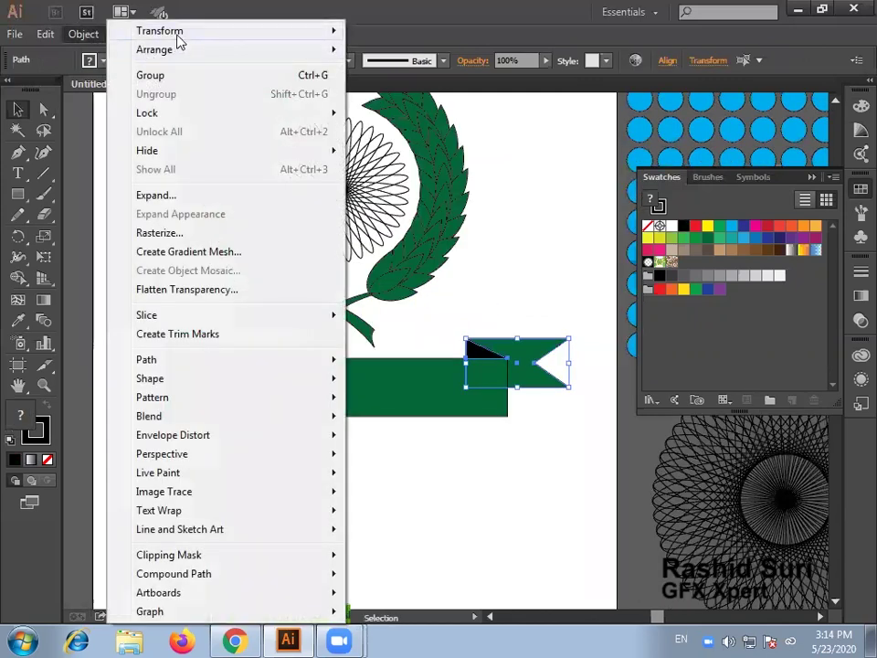
pyautogui.moveTo(157, 33)
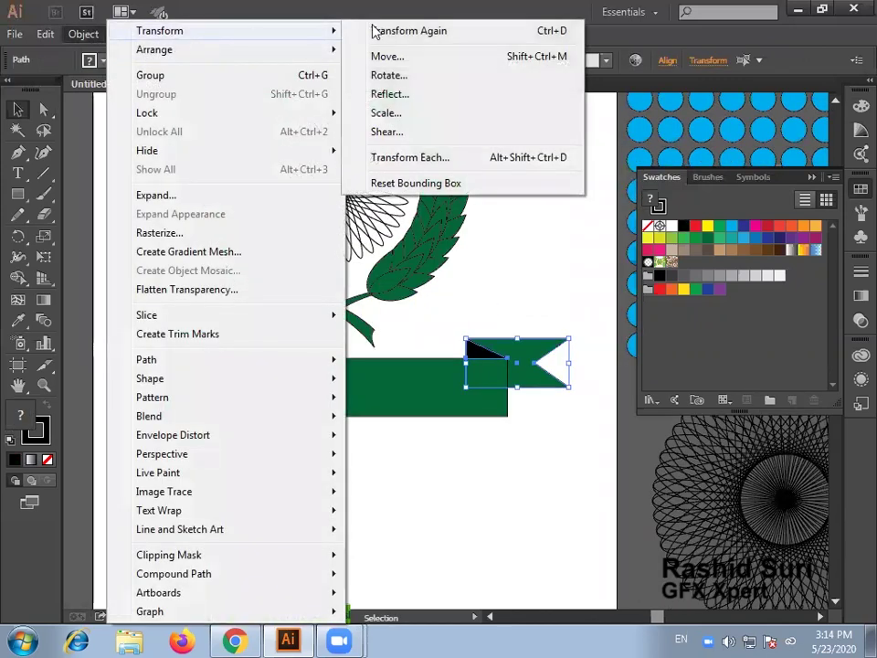
pyautogui.click(464, 96)
pyautogui.moveTo(603, 226); pyautogui.dragTo(766, 225)
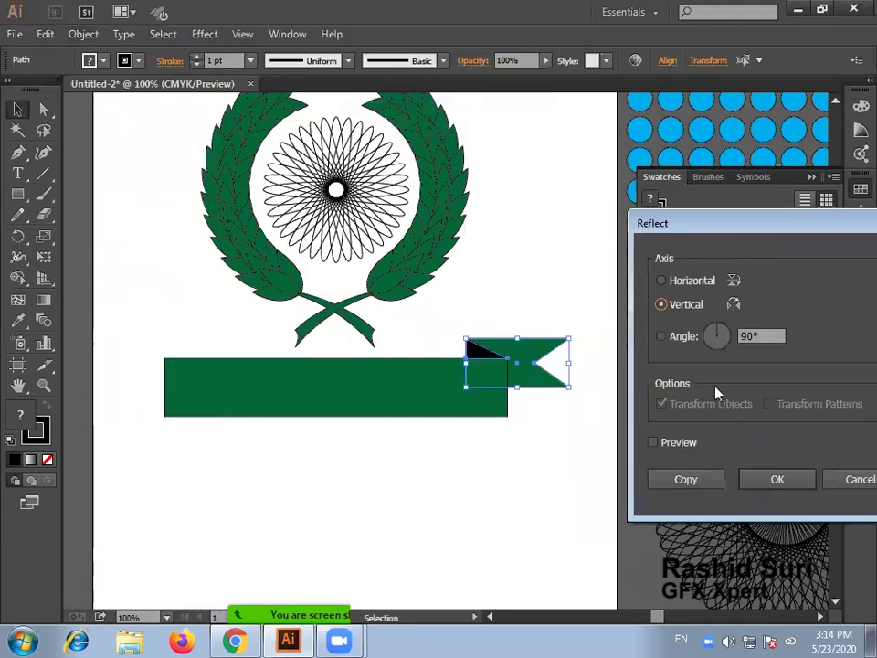
pyautogui.click(711, 491)
pyautogui.moveTo(552, 364); pyautogui.dragTo(190, 359)
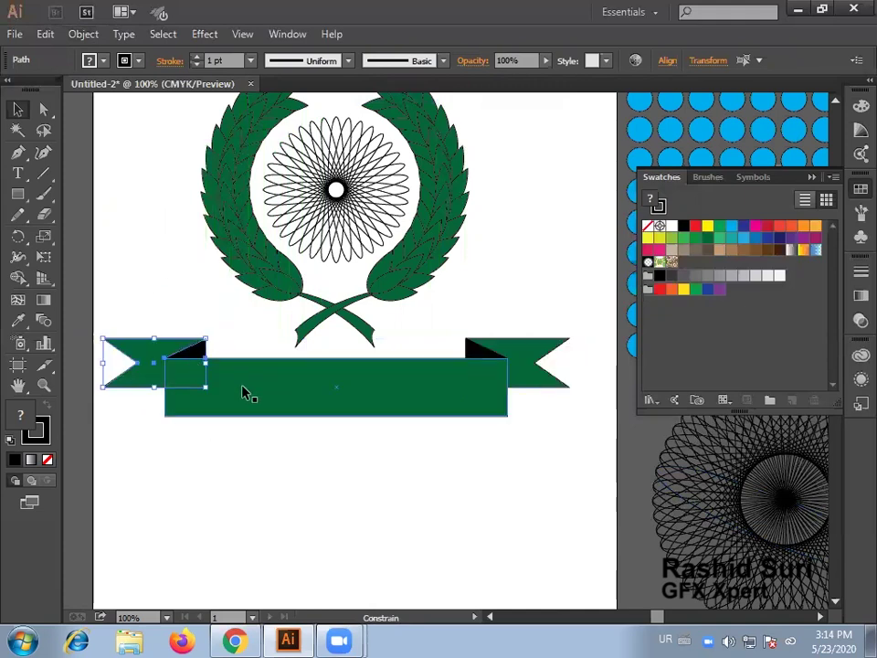
# - Send the left ribbon tail and its black fold to the back, behind the banner rectangle
pyautogui.click(260, 478)
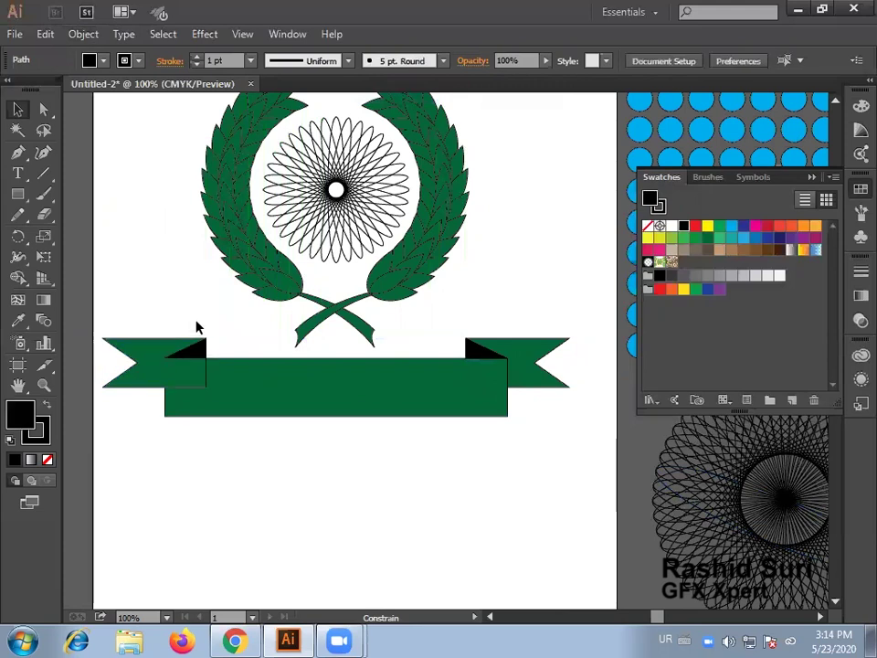
pyautogui.moveTo(213, 348); pyautogui.dragTo(212, 348)
pyautogui.rightClick(212, 348)
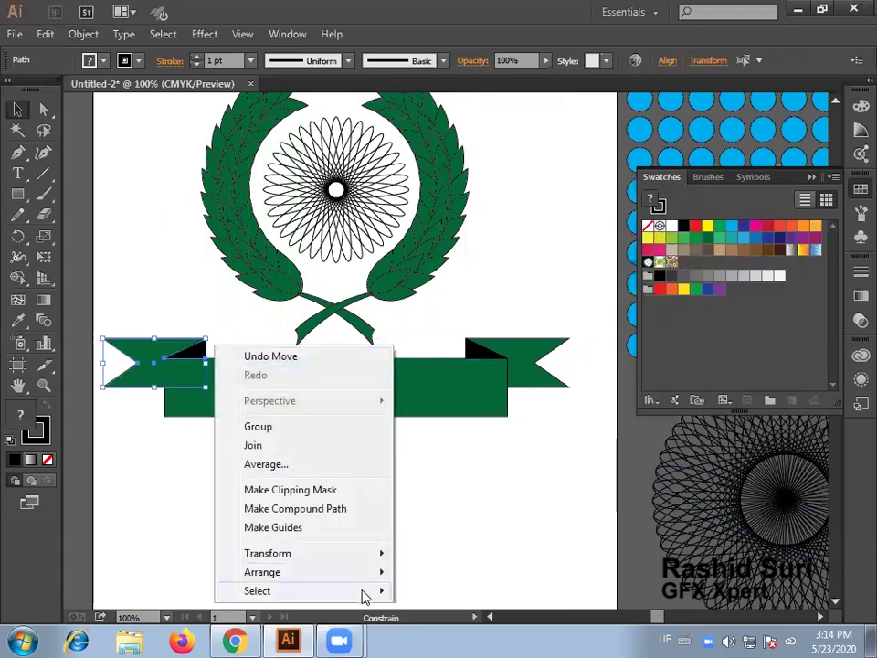
pyautogui.moveTo(362, 575)
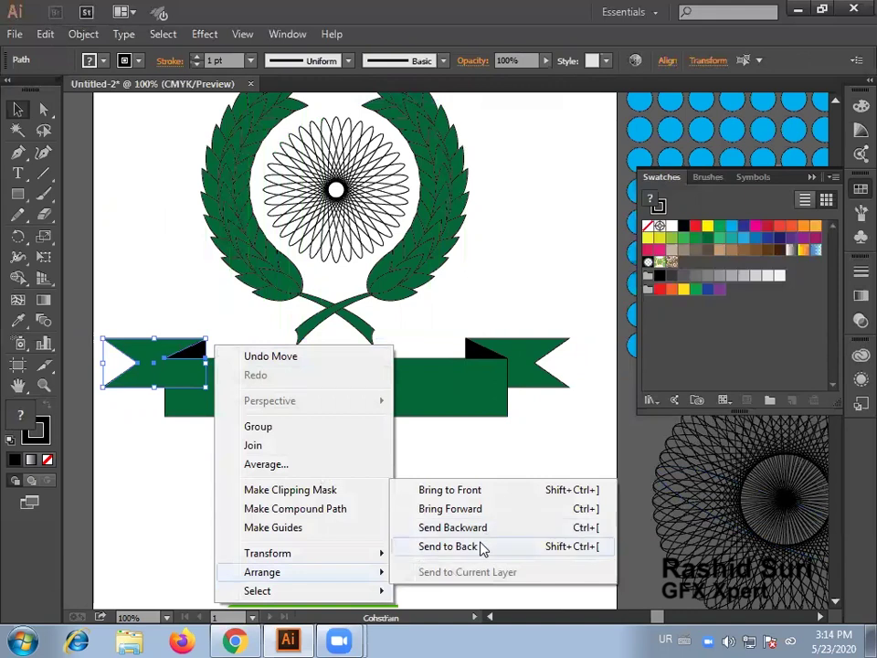
pyautogui.click(482, 547)
pyautogui.click(142, 460)
# - Group the banner rectangle with both ribbon tails and both black folds
pyautogui.moveTo(414, 345); pyautogui.dragTo(512, 354)
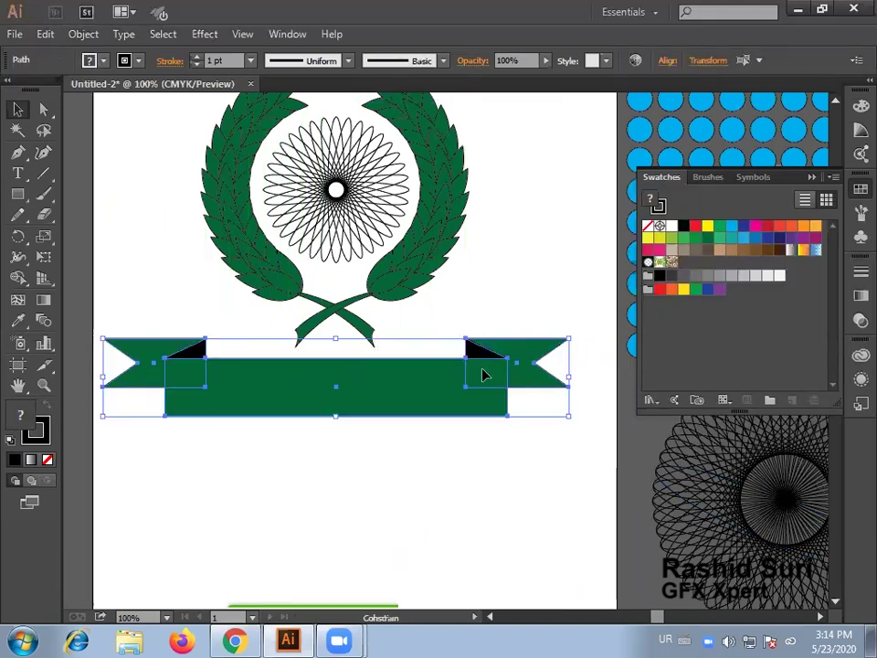
pyautogui.rightClick(420, 389)
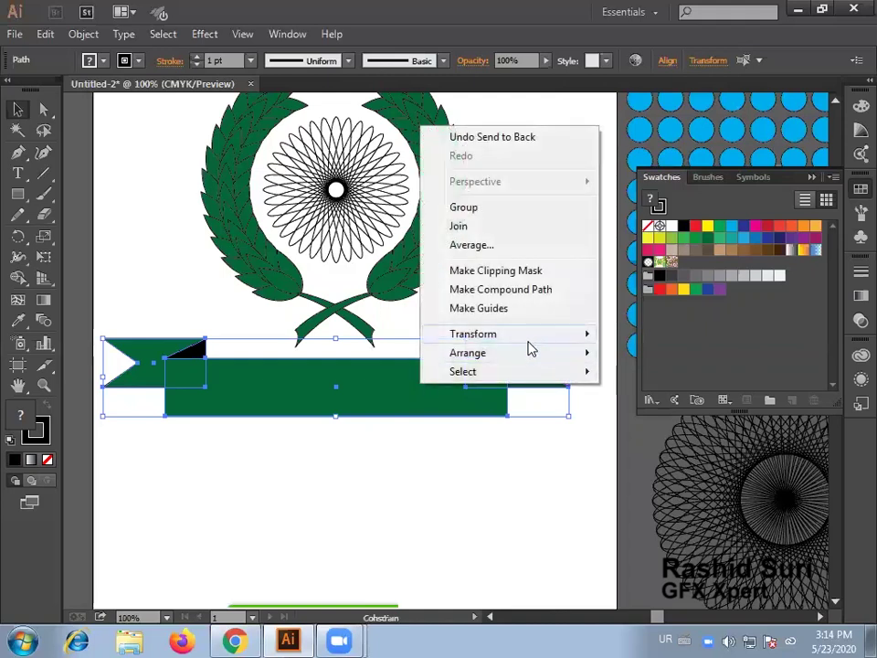
pyautogui.click(490, 208)
pyautogui.click(329, 452)
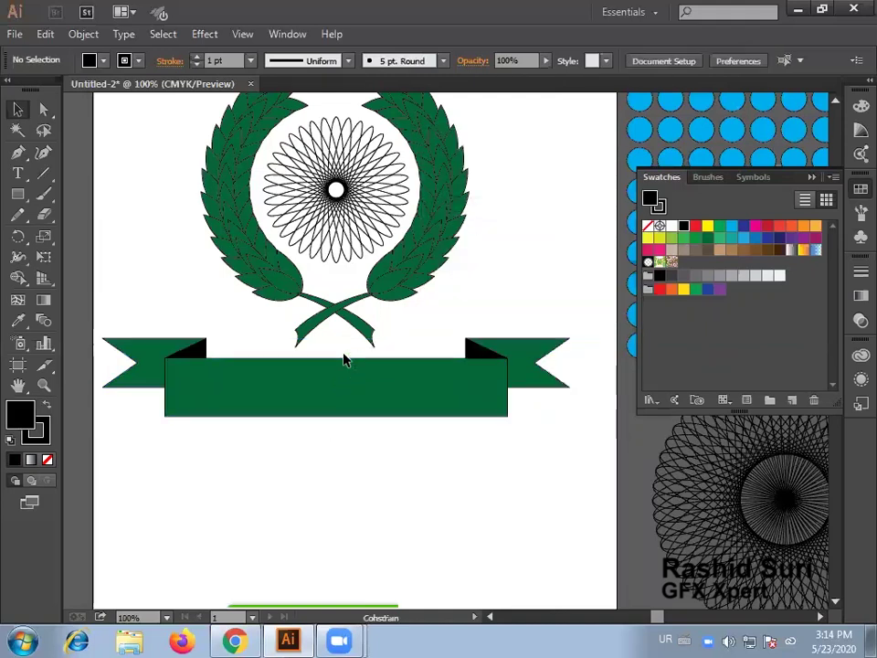
# - Shift the wreath left off-centre, then align the wreath, flower and banner on their horizontal centres
pyautogui.keyDown('ctrl'); pyautogui.keyDown('alt'); pyautogui.click(436, 330); pyautogui.keyUp('alt'); pyautogui.keyUp('ctrl')
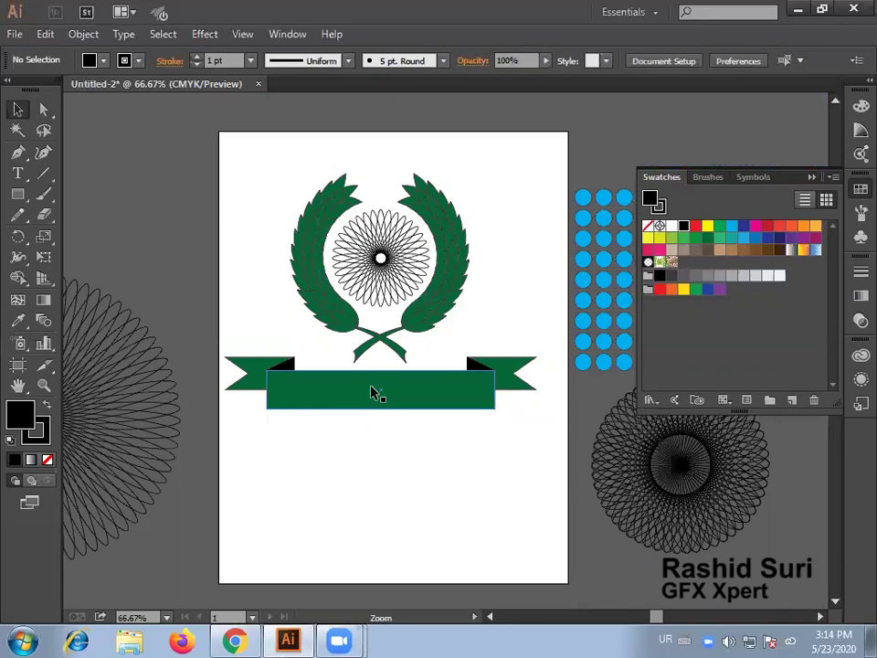
pyautogui.moveTo(427, 324); pyautogui.dragTo(404, 324)
pyautogui.click(442, 395)
pyautogui.moveTo(246, 158); pyautogui.dragTo(454, 417)
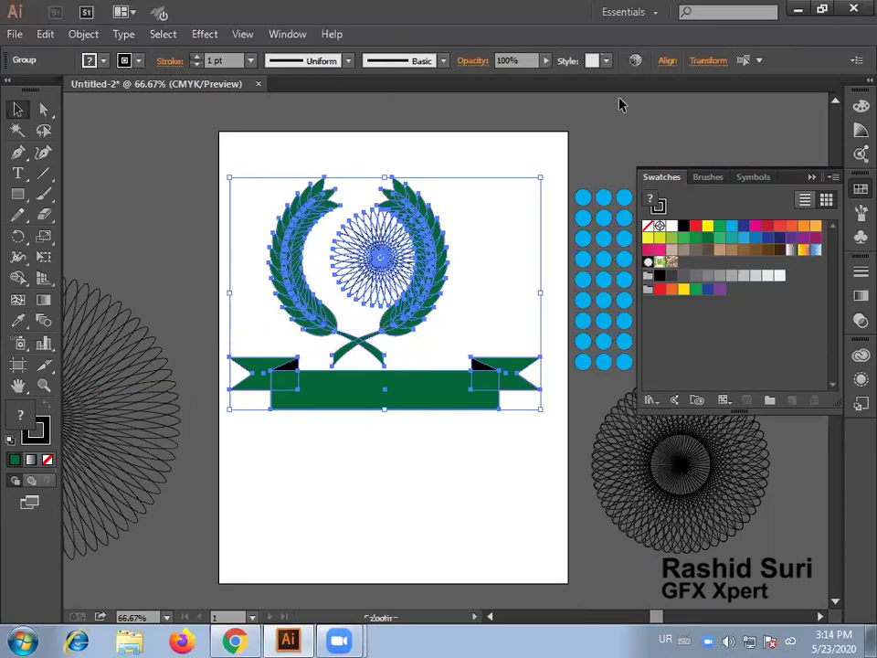
pyautogui.click(668, 61)
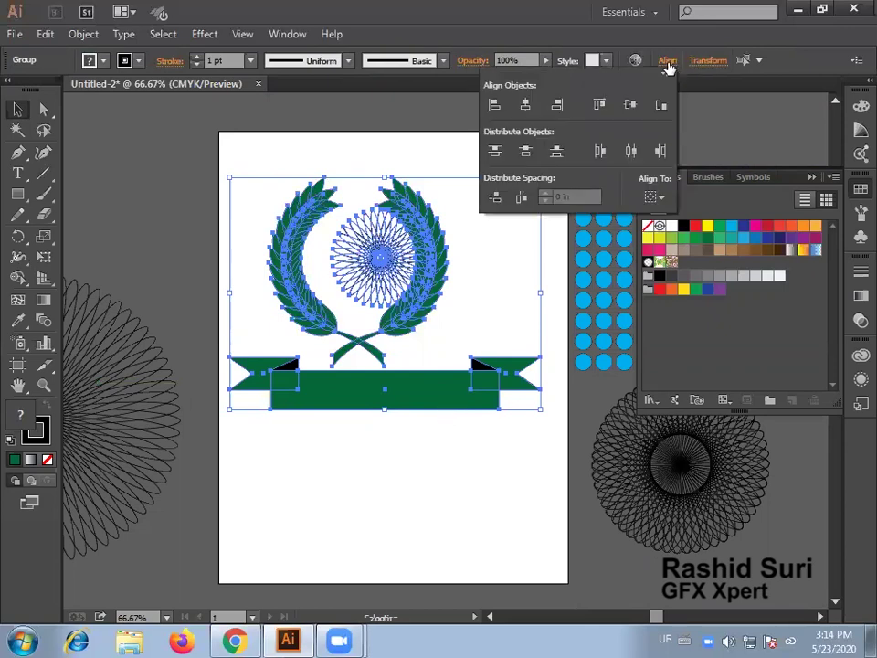
pyautogui.click(527, 107)
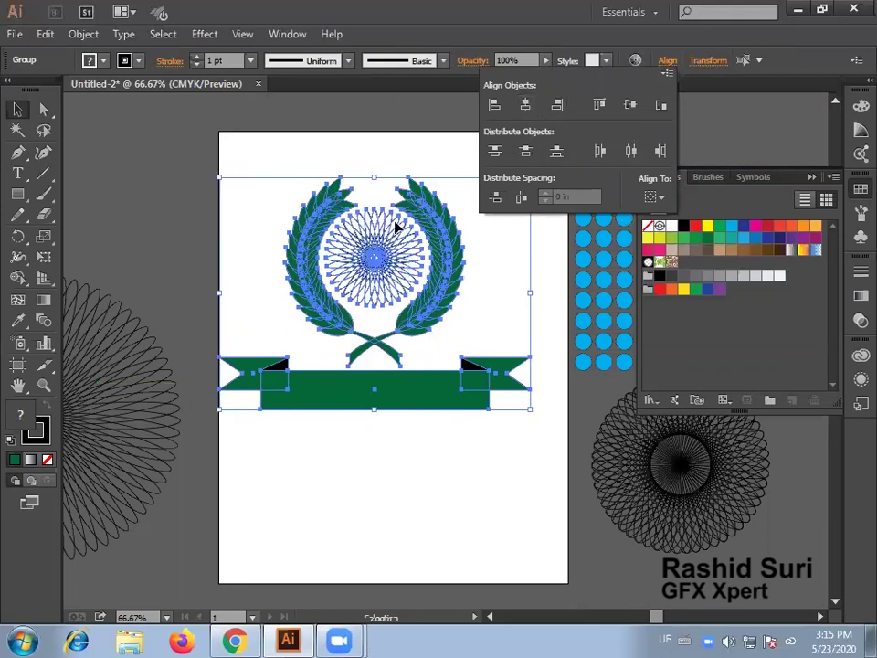
# - Group the wreath, flower and banner into one emblem and nudge it up and right on the artboard
pyautogui.click(447, 303)
pyautogui.rightClick(449, 308)
pyautogui.click(513, 386)
pyautogui.click(447, 433)
pyautogui.moveTo(445, 403); pyautogui.dragTo(450, 394)
pyautogui.click(453, 474)
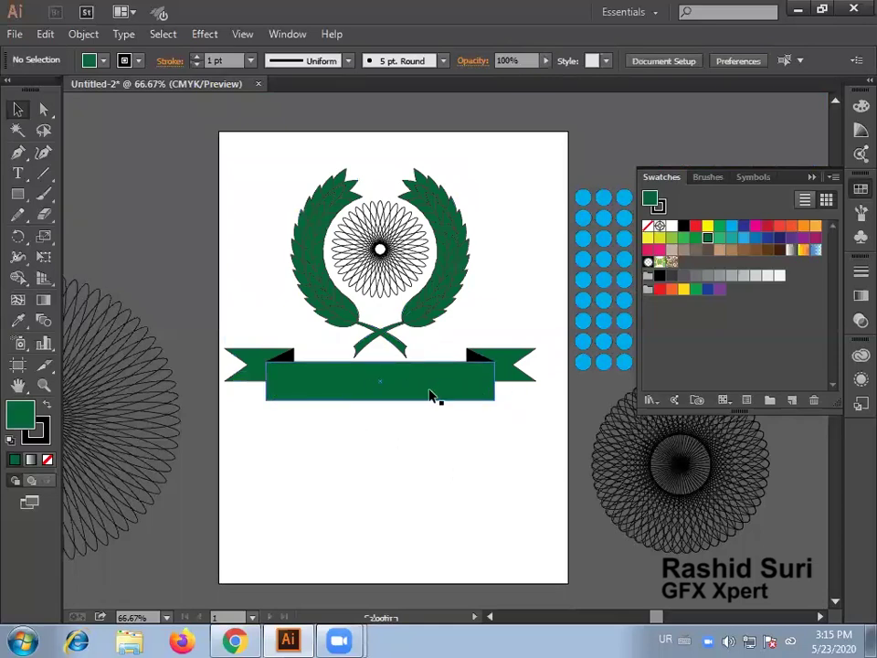
pyautogui.moveTo(431, 394); pyautogui.dragTo(436, 385)
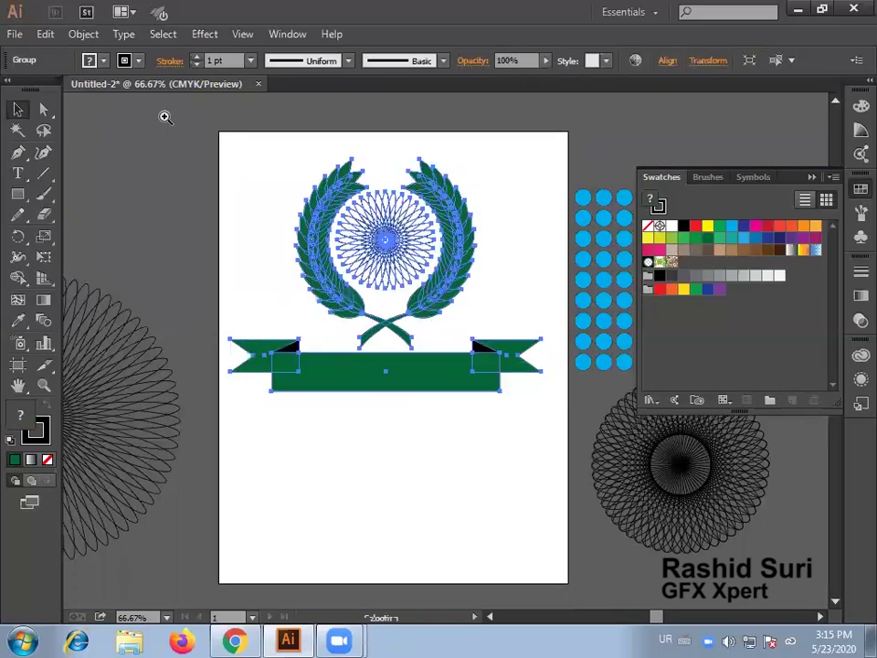
# - Place a copy of the whole emblem beside the artboard's upper left, above the large line-art flower
pyautogui.moveTo(613, 378); pyautogui.dragTo(673, 427)
pyautogui.moveTo(561, 484); pyautogui.dragTo(546, 407)
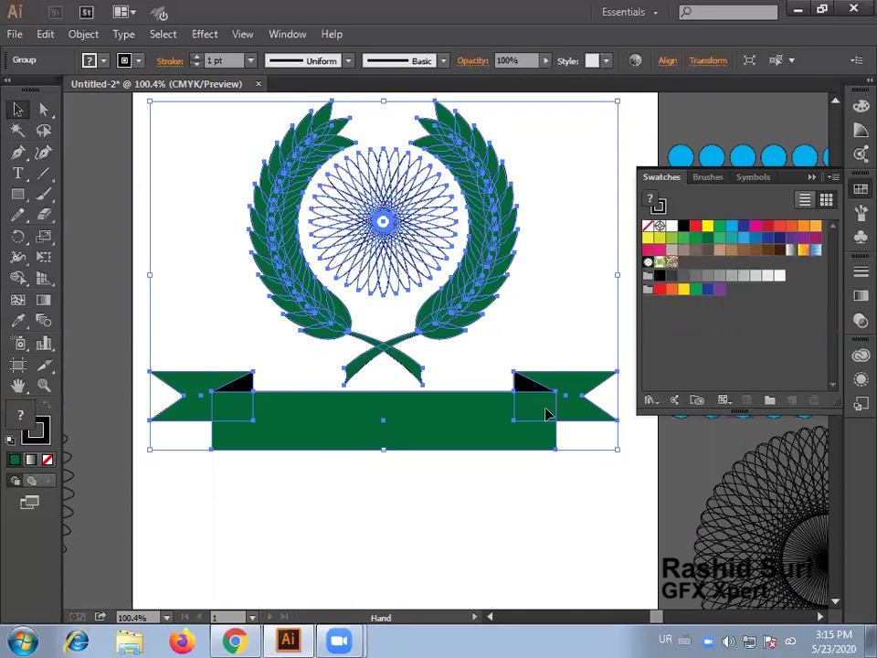
pyautogui.keyDown('ctrl'); pyautogui.keyDown('alt'); pyautogui.click(382, 355); pyautogui.keyUp('alt'); pyautogui.keyUp('ctrl')
pyautogui.keyDown('ctrl'); pyautogui.keyDown('alt'); pyautogui.click(382, 354); pyautogui.keyUp('alt'); pyautogui.keyUp('ctrl')
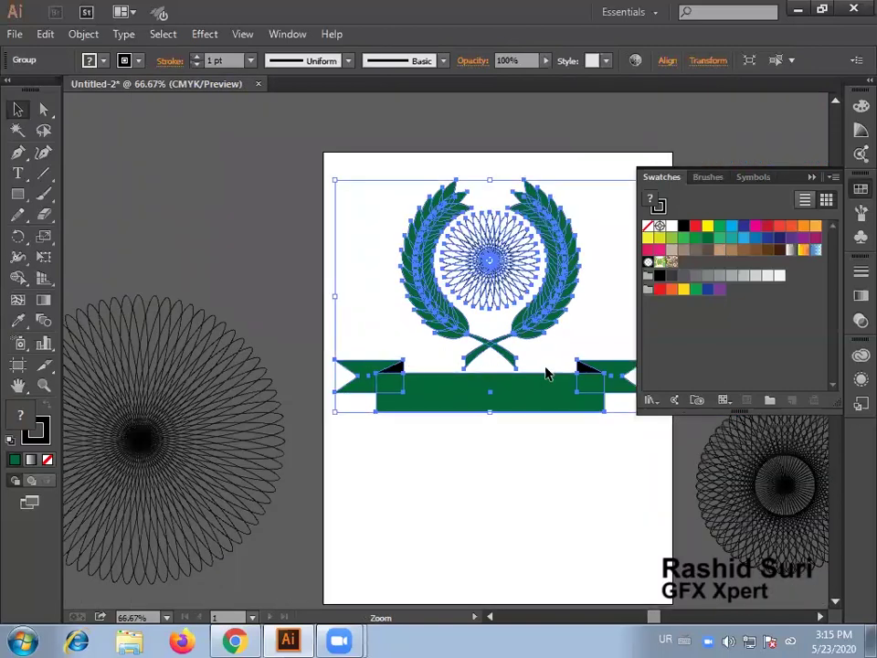
pyautogui.moveTo(539, 389); pyautogui.dragTo(161, 222)
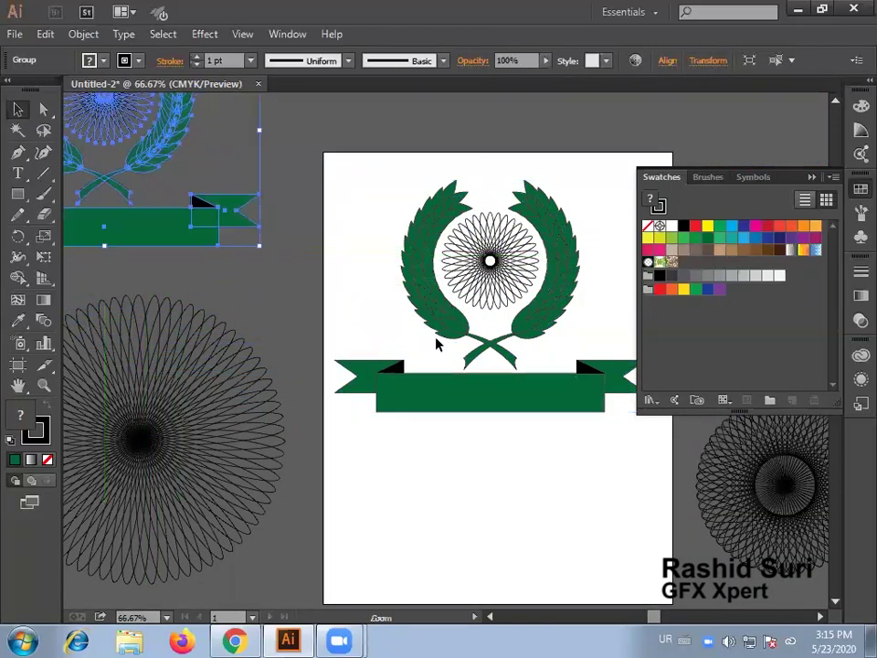
# - Create a sheared copy of the emblem on the artboard with a 30° shear angle along the horizontal axis, checking the preview
pyautogui.click(497, 369)
pyautogui.click(512, 329)
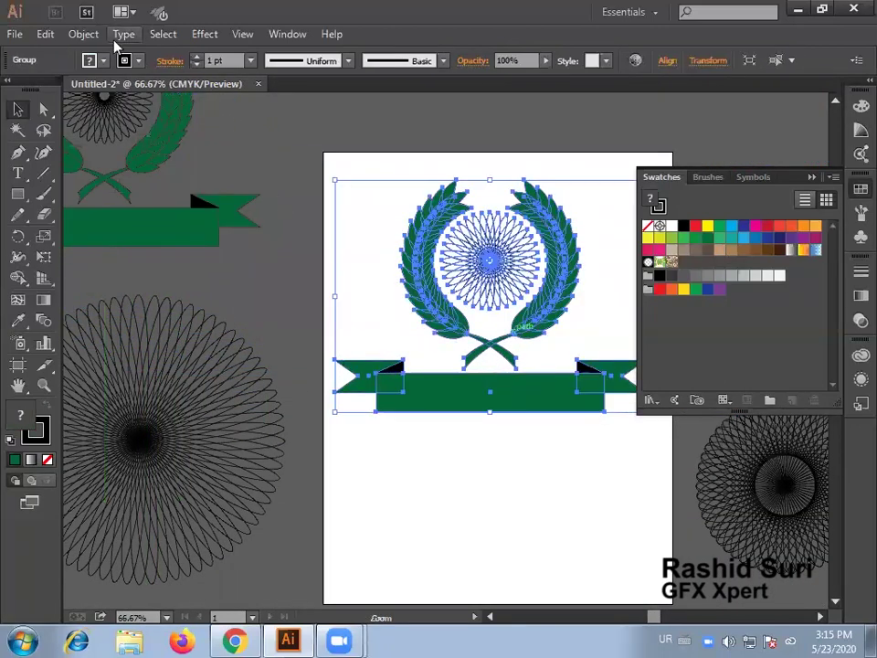
pyautogui.click(83, 34)
pyautogui.moveTo(224, 34)
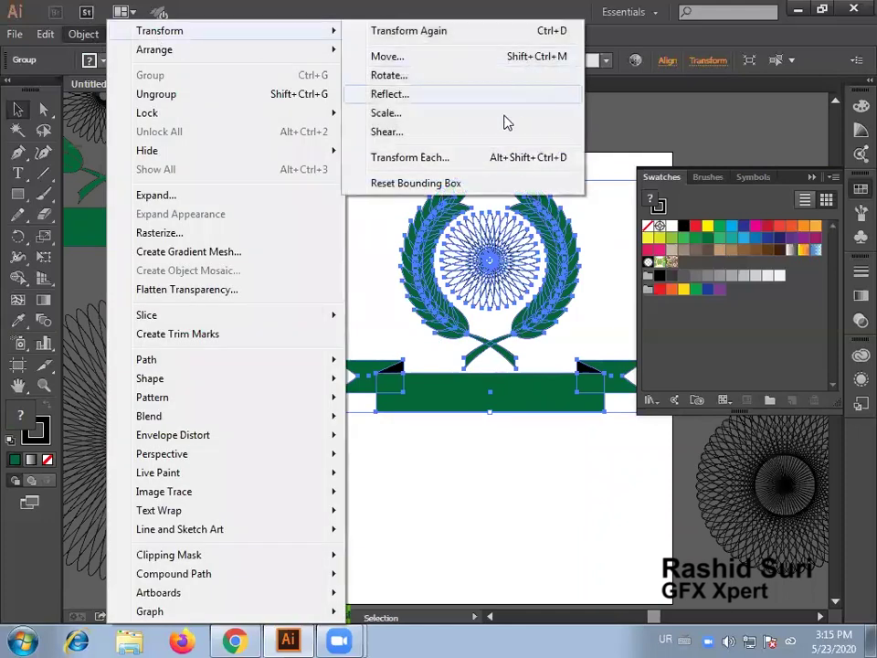
pyautogui.click(407, 133)
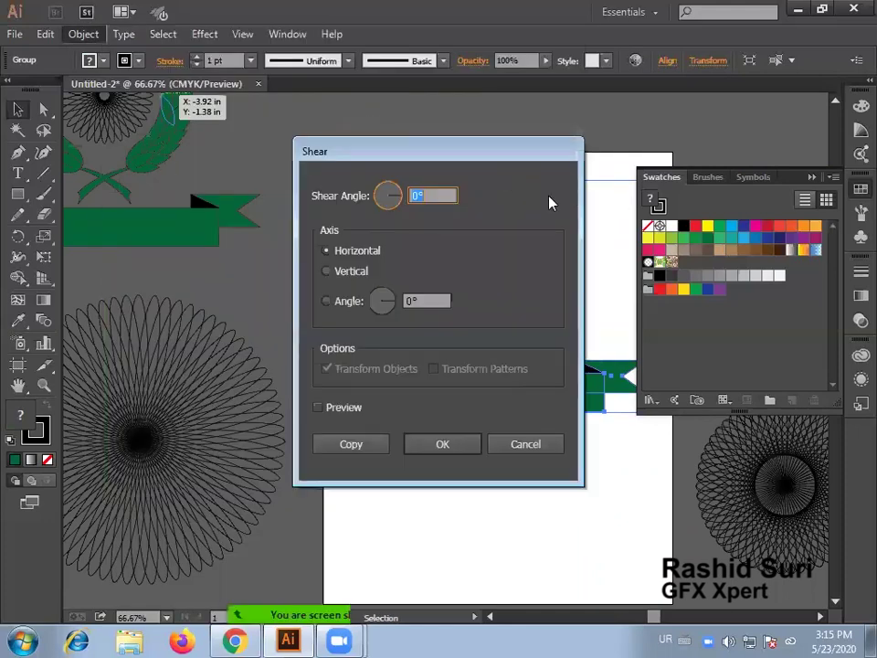
pyautogui.moveTo(442, 153); pyautogui.dragTo(764, 165)
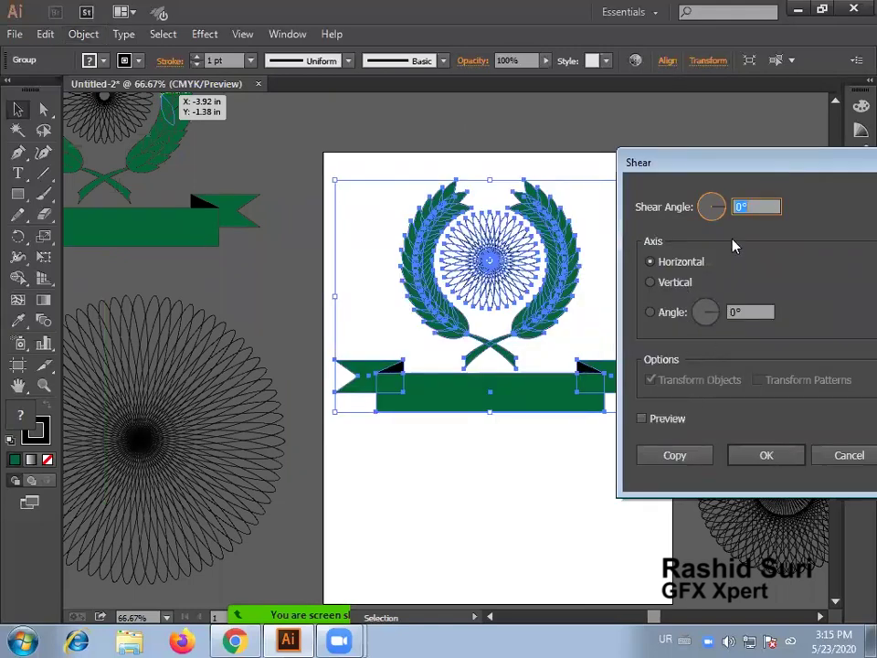
pyautogui.write('30')
pyautogui.click(642, 419)
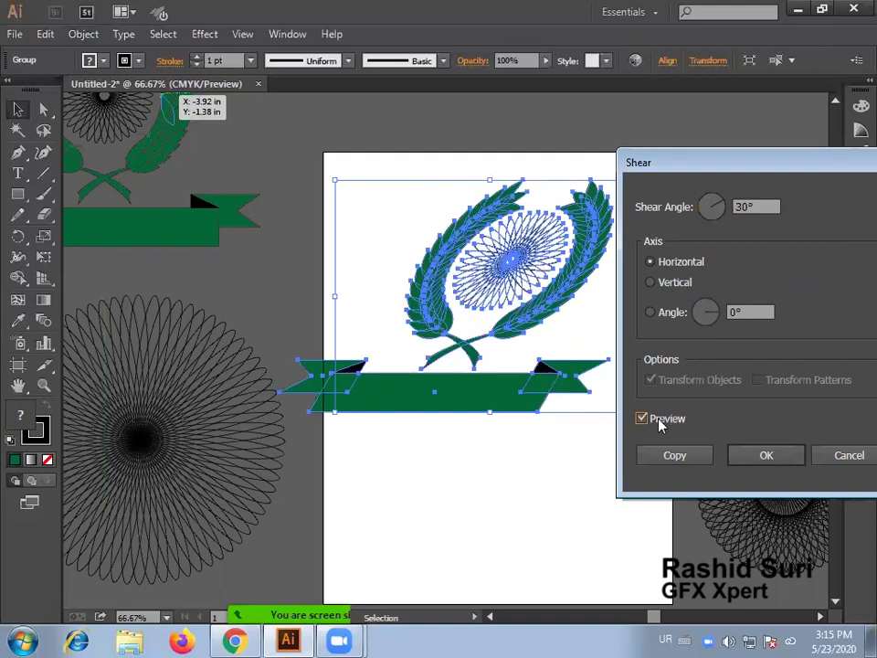
pyautogui.click(660, 423)
pyautogui.click(660, 423)
pyautogui.click(659, 423)
pyautogui.click(661, 426)
pyautogui.click(662, 426)
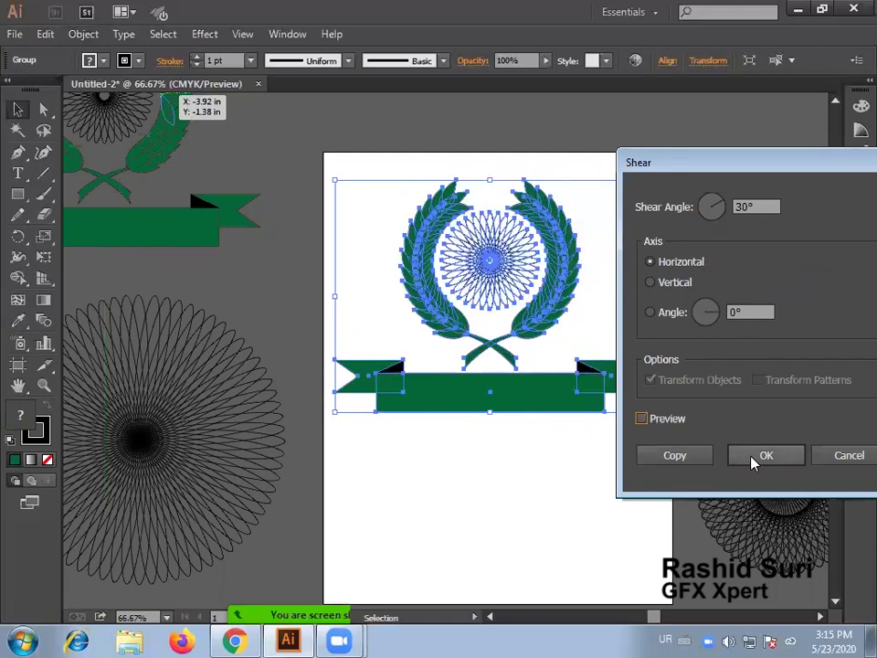
pyautogui.click(695, 461)
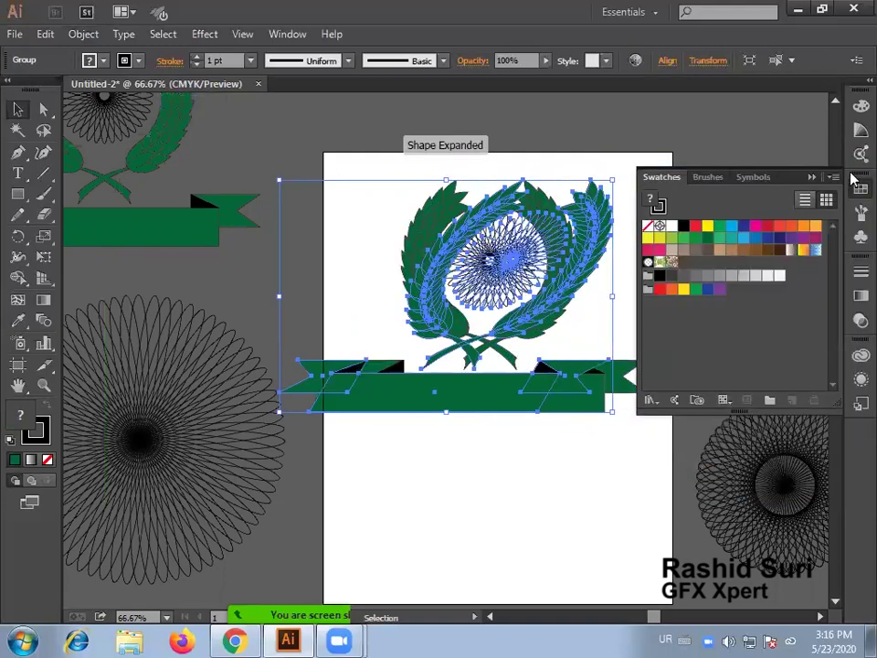
# - Flip and flatten the sheared copy directly beneath the banner as a cast shadow and lower its opacity to 15%
pyautogui.click(811, 177)
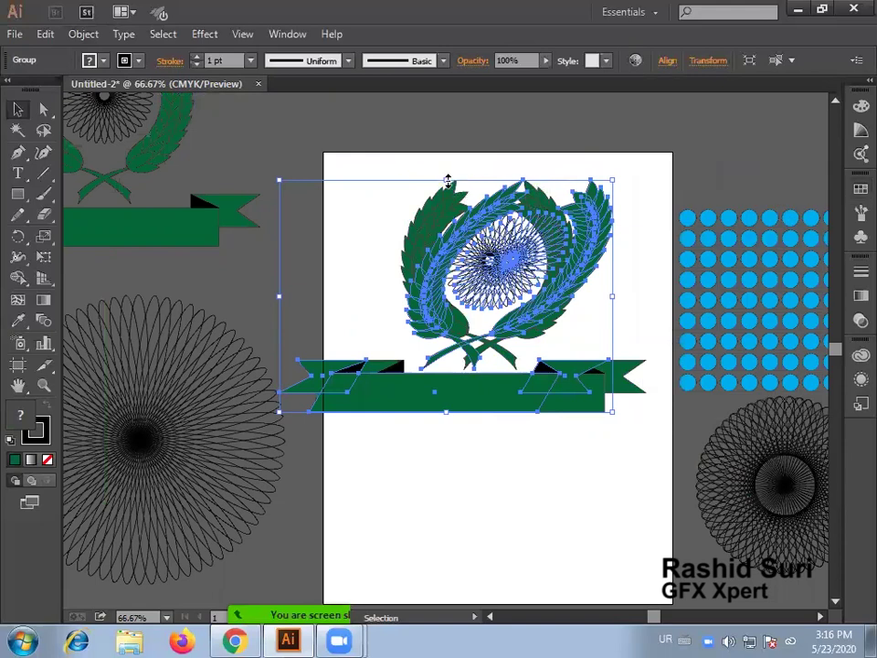
pyautogui.moveTo(447, 181); pyautogui.dragTo(566, 471)
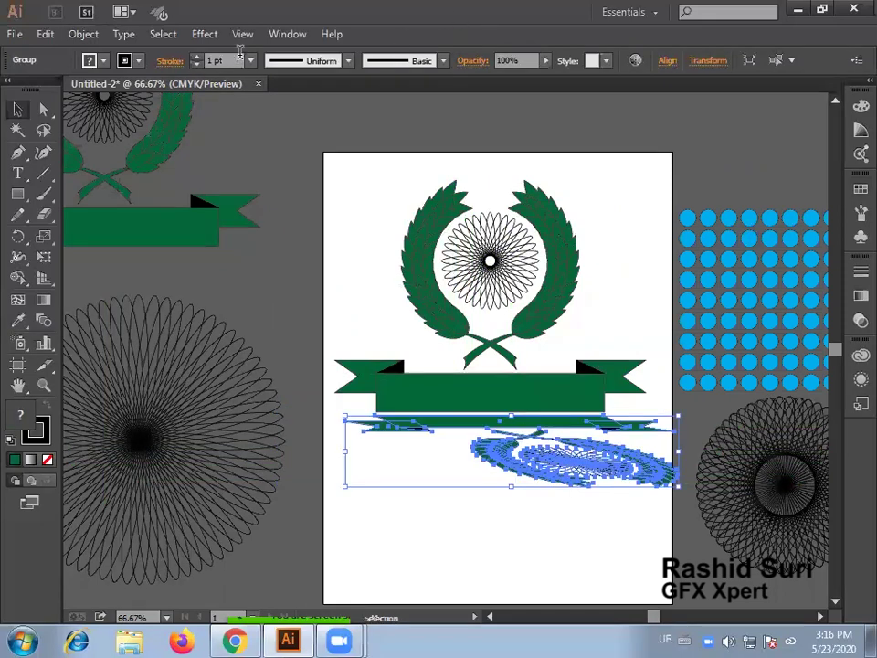
pyautogui.click(543, 61)
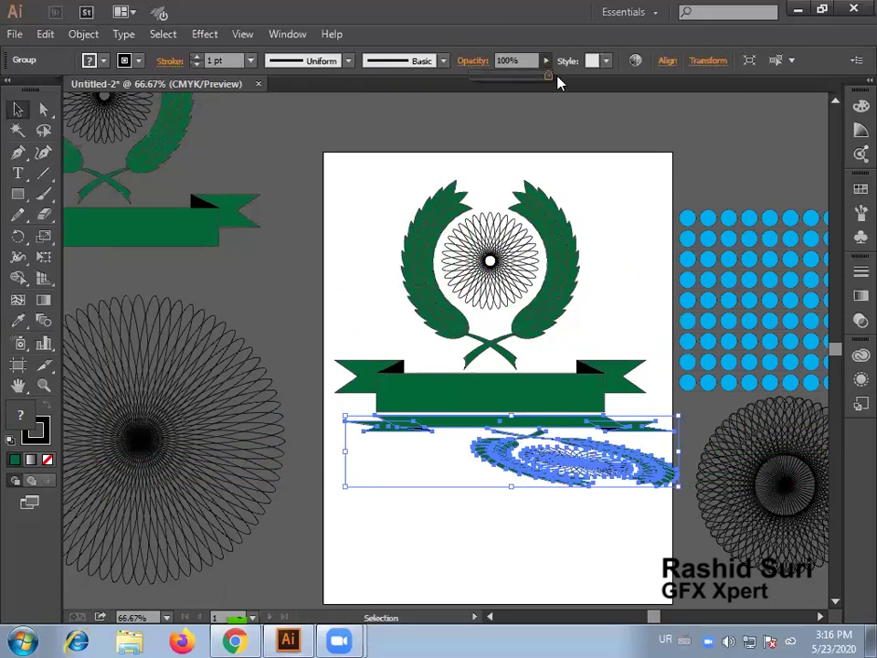
pyautogui.moveTo(547, 79); pyautogui.dragTo(483, 94)
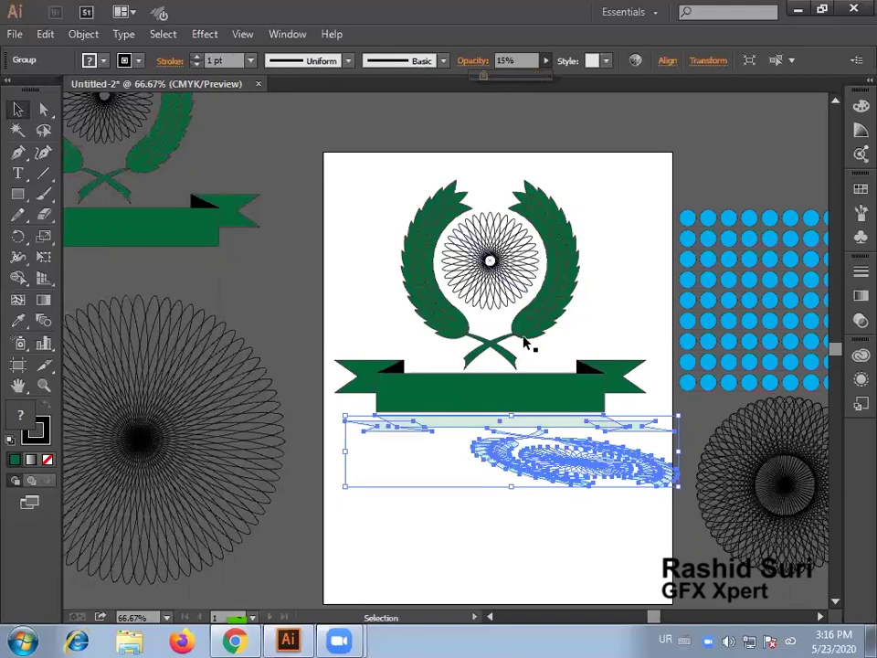
pyautogui.click(542, 532)
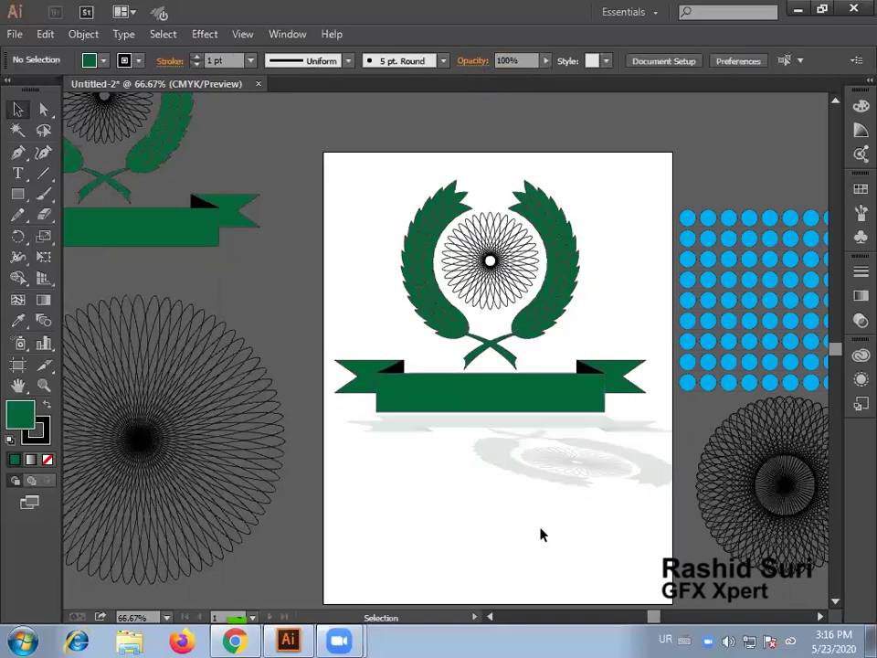
# - Group the upright emblem with its faded, flipped shadow copy
pyautogui.click(551, 484)
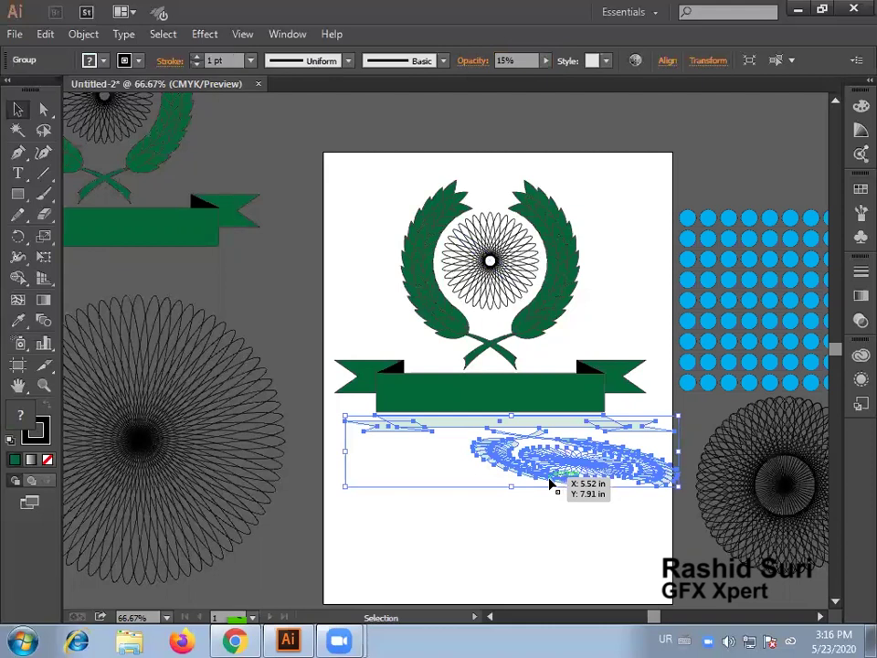
pyautogui.keyDown('shift'); pyautogui.click(547, 410); pyautogui.keyUp('shift')
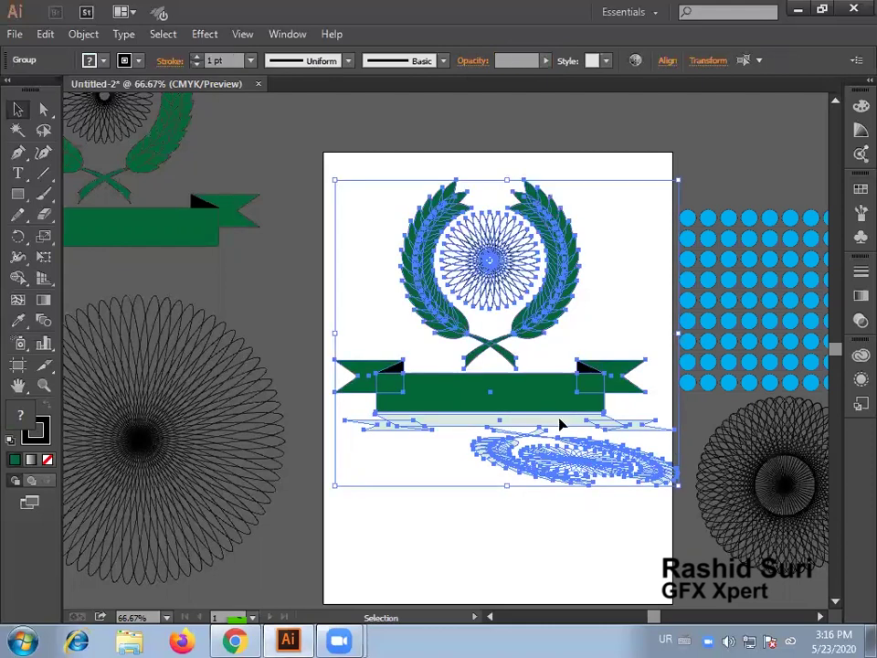
pyautogui.hotkey('ctrl', 'g')
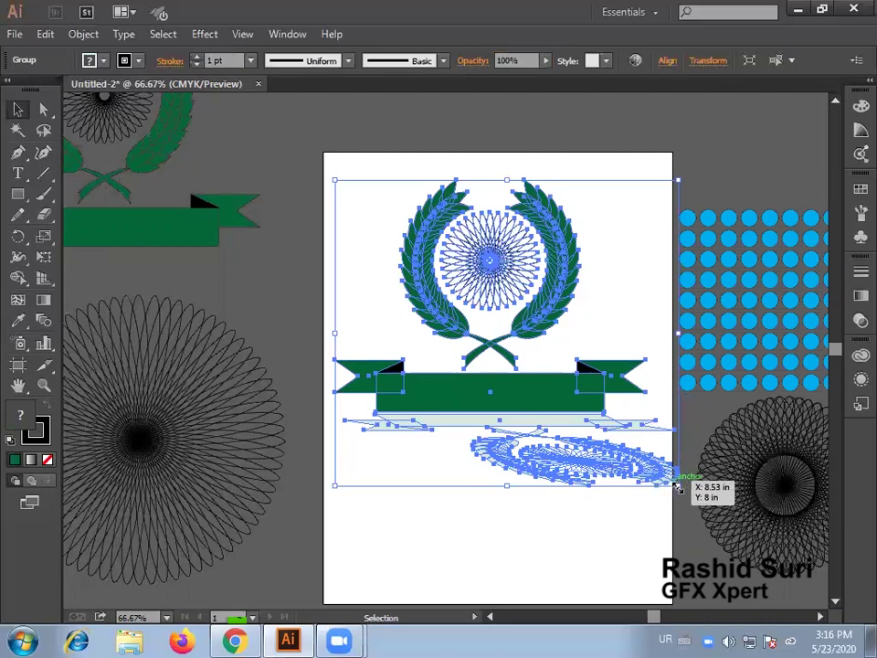
# - Scale the grouped emblem and shadow down to fit inside the artboard and move the group slightly up and left
pyautogui.moveTo(678, 490); pyautogui.dragTo(631, 435)
pyautogui.click(599, 503)
pyautogui.moveTo(559, 393); pyautogui.dragTo(550, 359)
pyautogui.click(504, 410)
pyautogui.moveTo(348, 202); pyautogui.dragTo(663, 427)
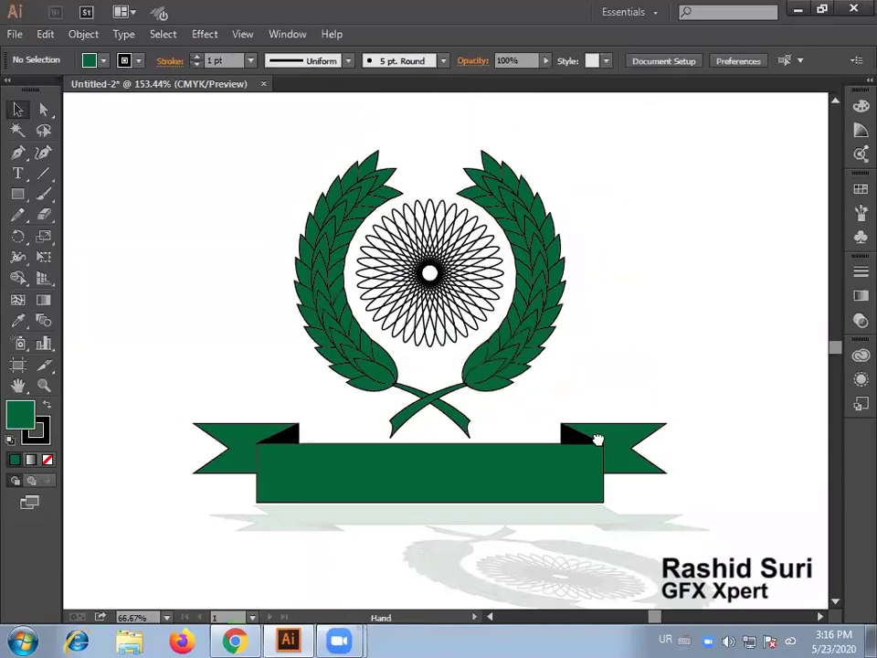